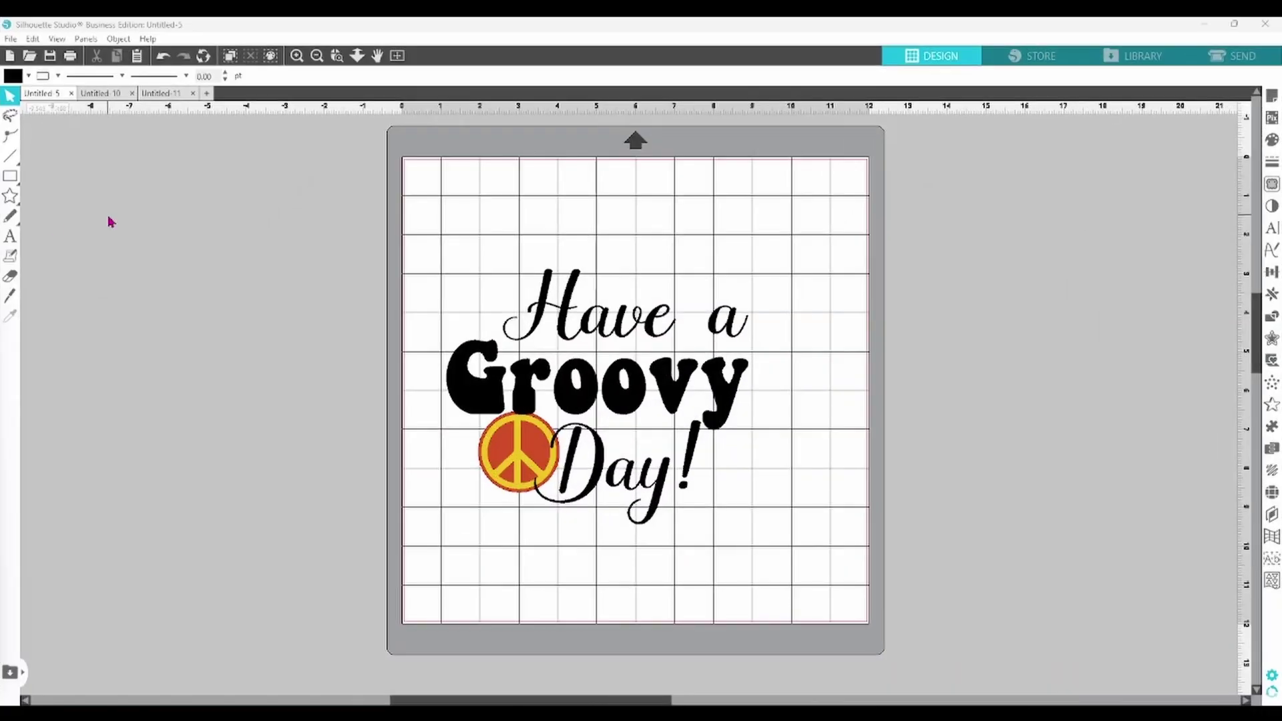
- Place a new blank sticky note on the empty workspace left of the cutting mat
{"action": "left_click", "coordinate": [14, 263]}
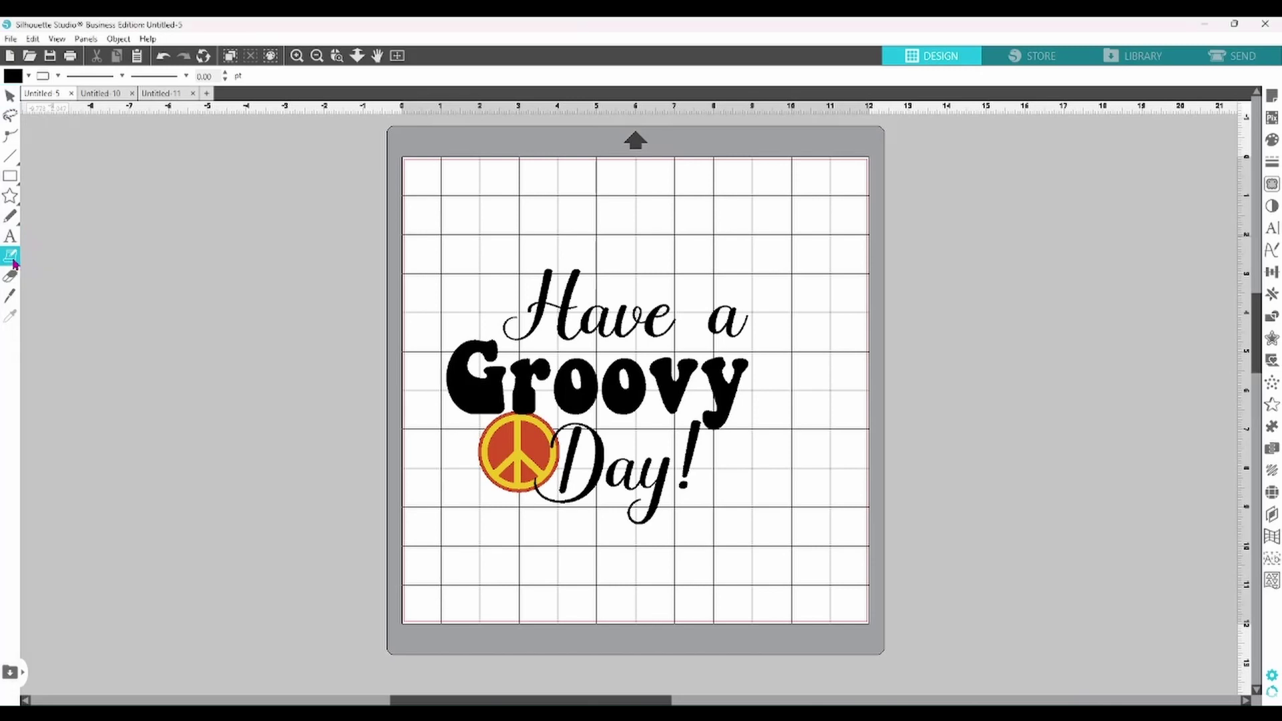
{"action": "left_click", "coordinate": [176, 290]}
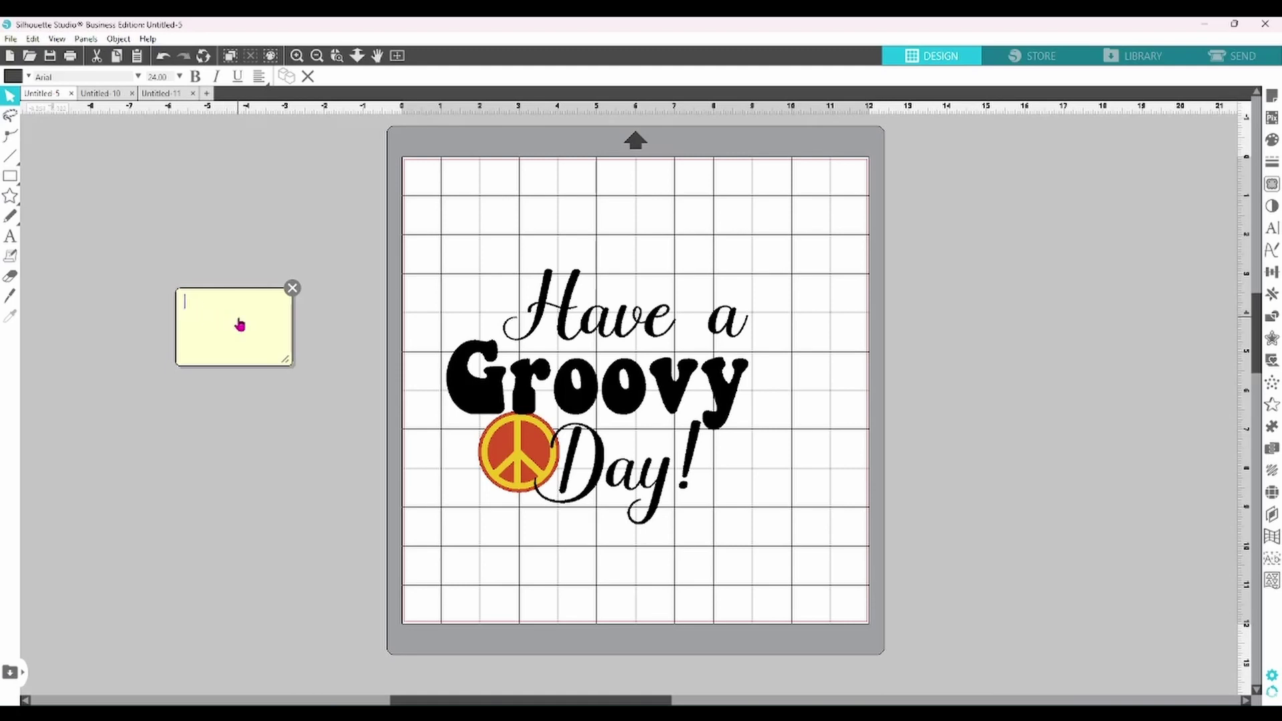
- Move the sticky note up beside the mat, resize it, and give it the heading 'Fonts:'
{"action": "left_click_drag", "start_coordinate": [242, 325], "coordinate": [307, 186]}
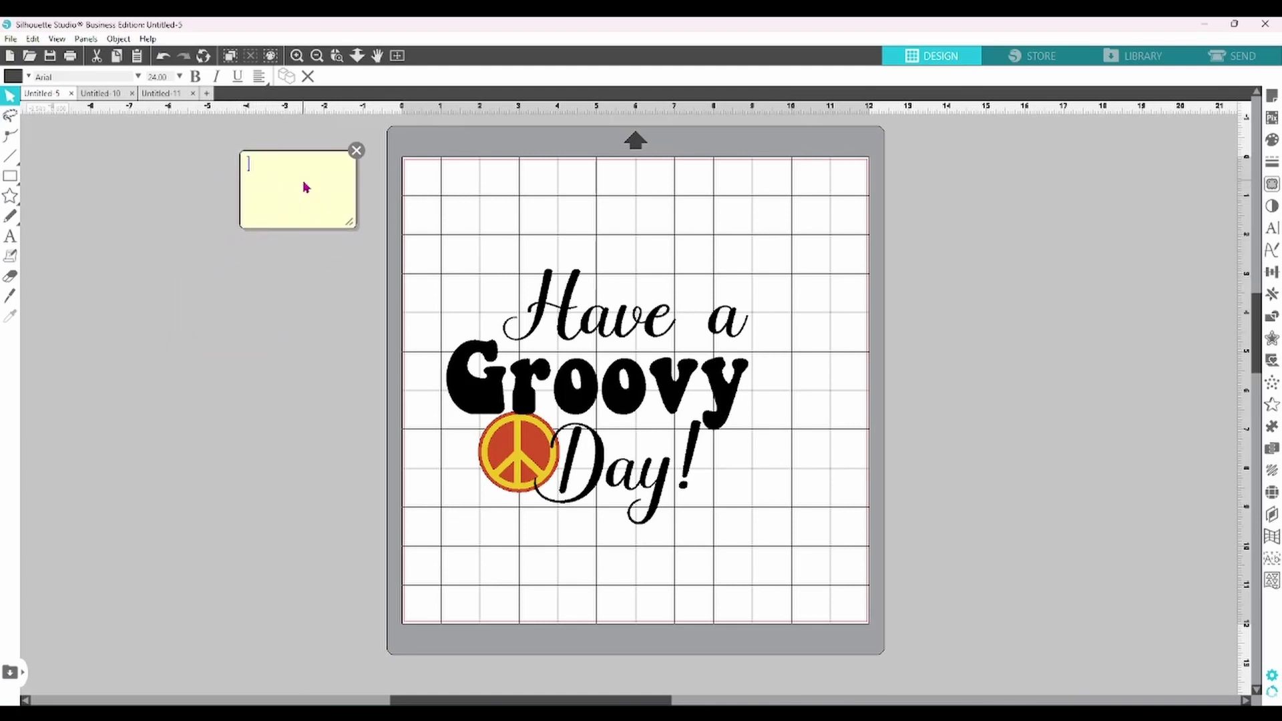
{"action": "double_click", "coordinate": [352, 194]}
{"action": "left_click_drag", "start_coordinate": [370, 195], "coordinate": [380, 194]}
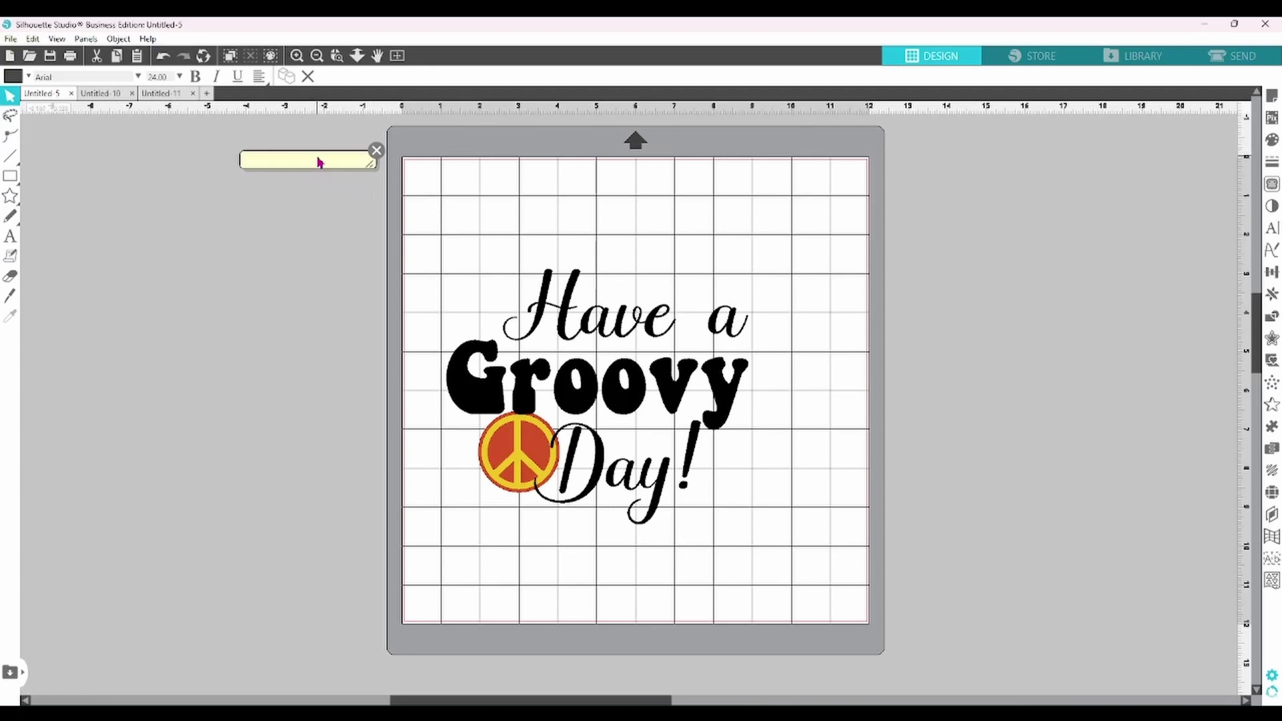
{"action": "type", "text": "Fonts"}
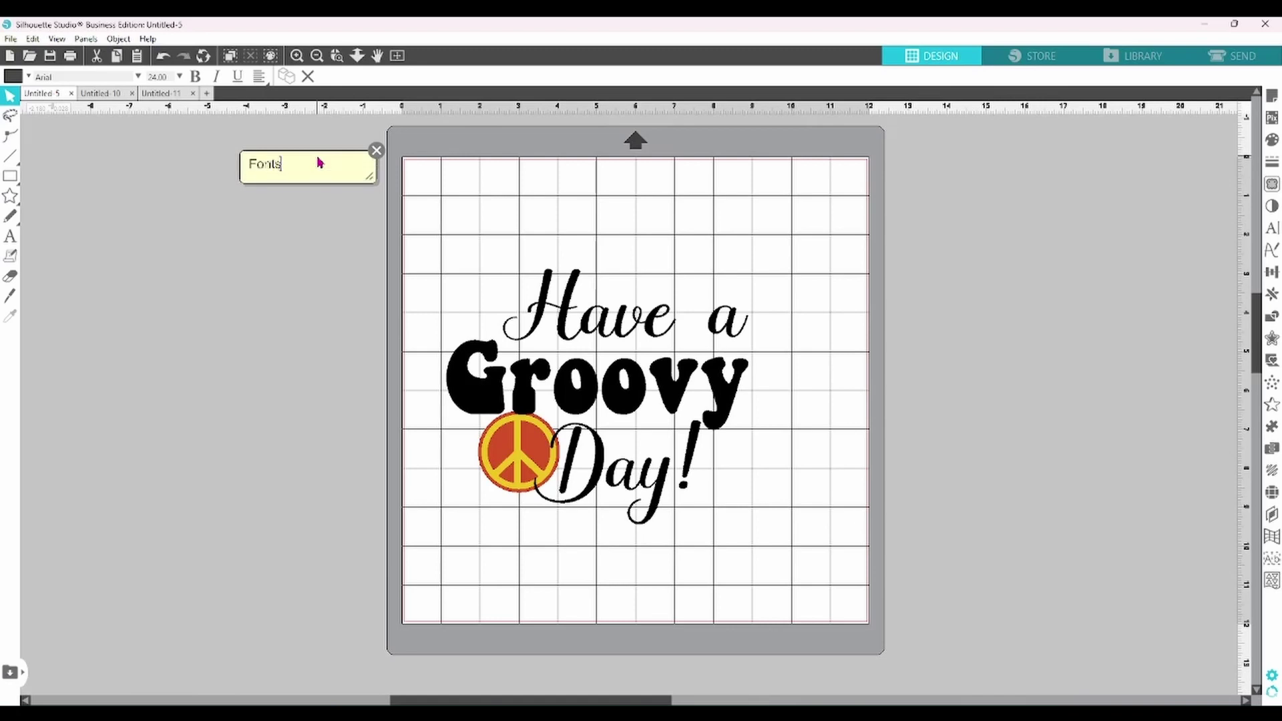
{"action": "type", "text": ":"}
{"action": "key", "text": "Return"}
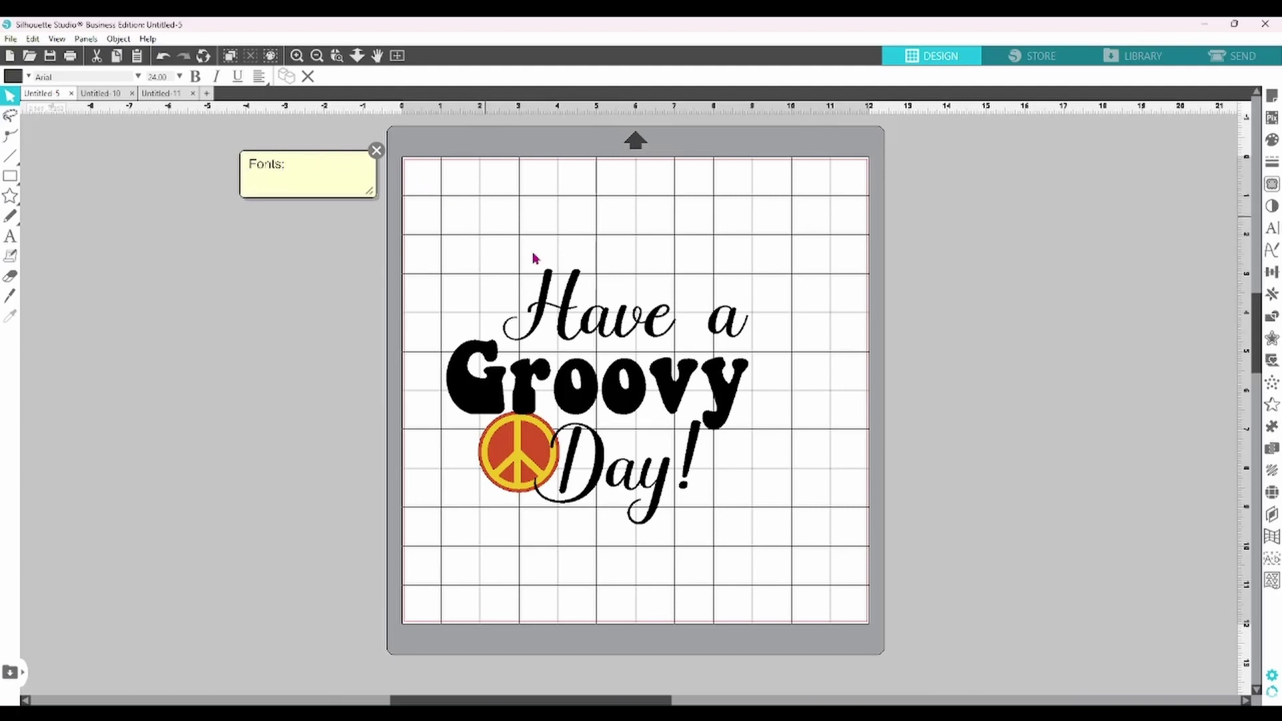
- Check the right-click actions for the 'Have a' text, then return to editing the note
{"action": "mouse_move", "coordinate": [547, 291]}
{"action": "left_click", "coordinate": [547, 290]}
{"action": "right_click", "coordinate": [548, 290]}
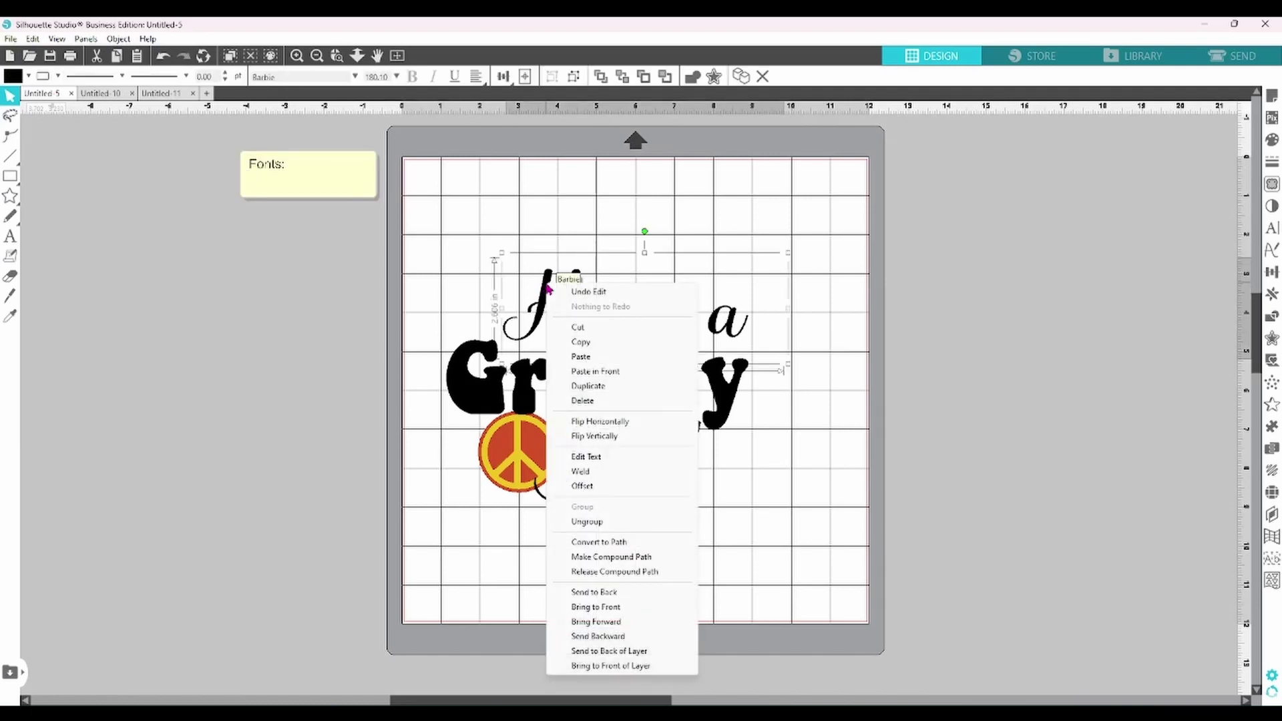
{"action": "left_click", "coordinate": [609, 480]}
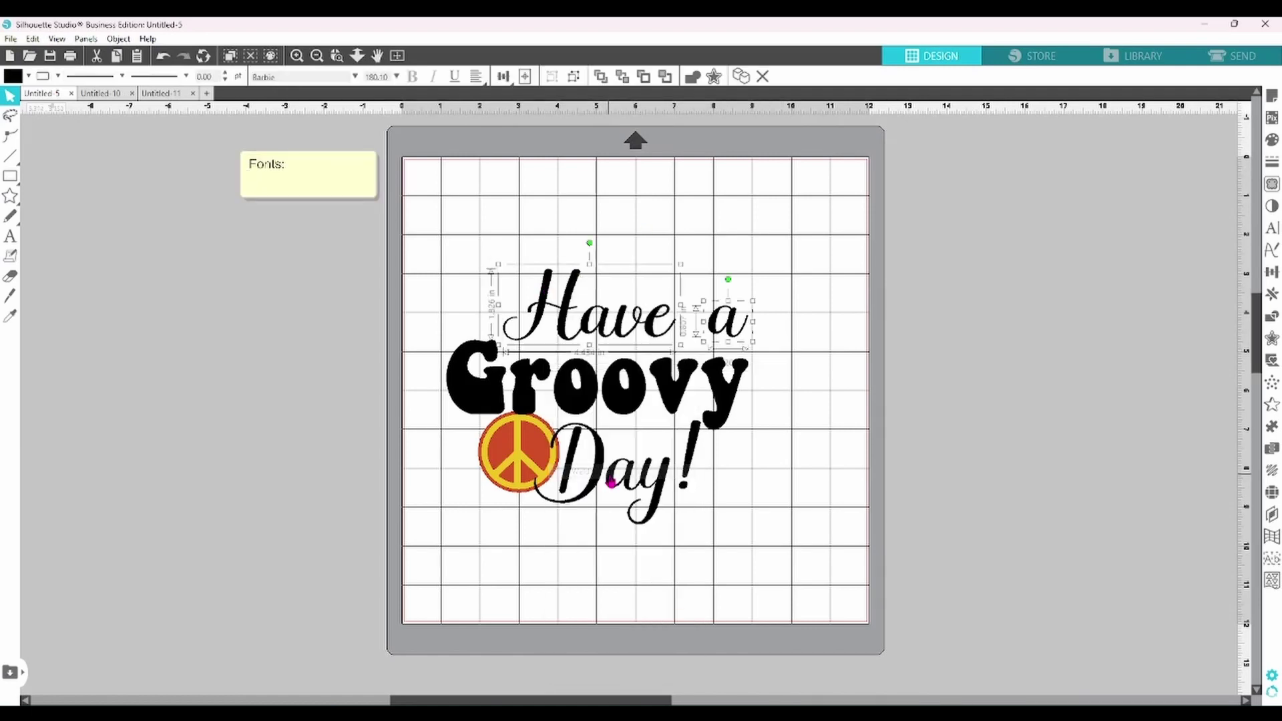
{"action": "left_click", "coordinate": [549, 219]}
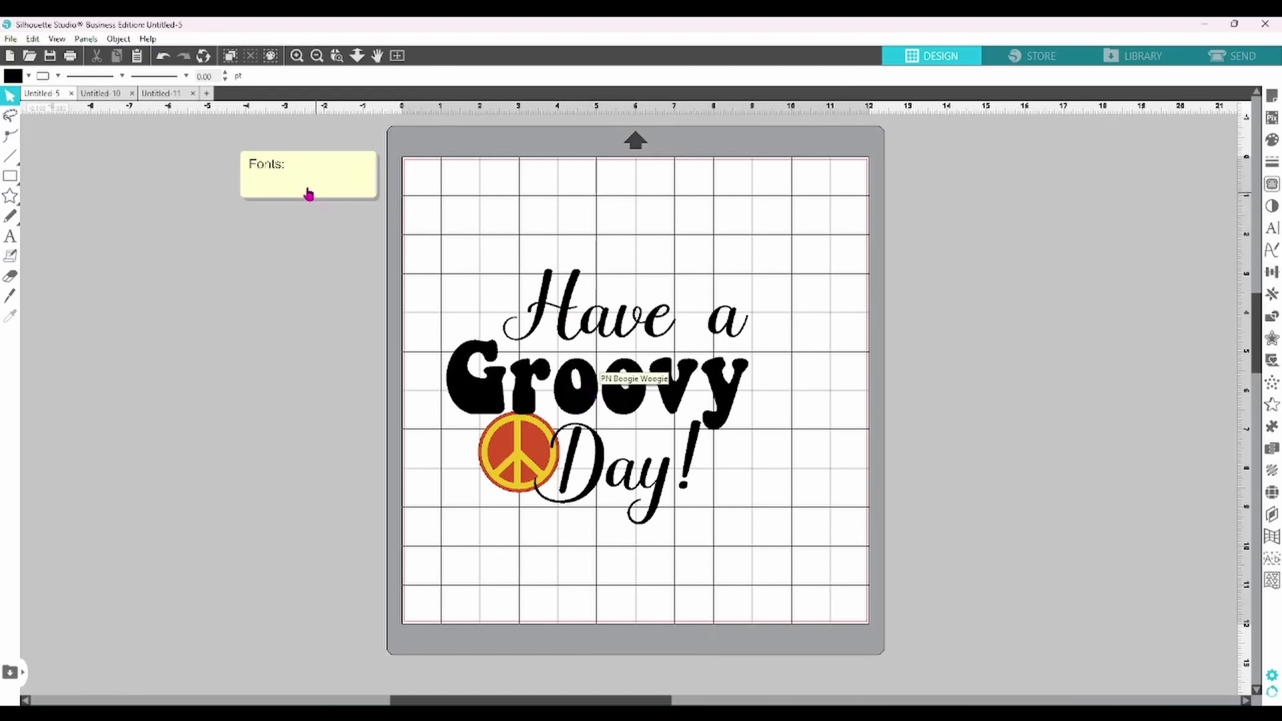
{"action": "left_click", "coordinate": [281, 190]}
- List the fonts Barbie and PN Boogie woogie under 'Fonts:', joining the split font name
{"action": "key", "text": "Return"}
{"action": "type", "text": "Barbie"}
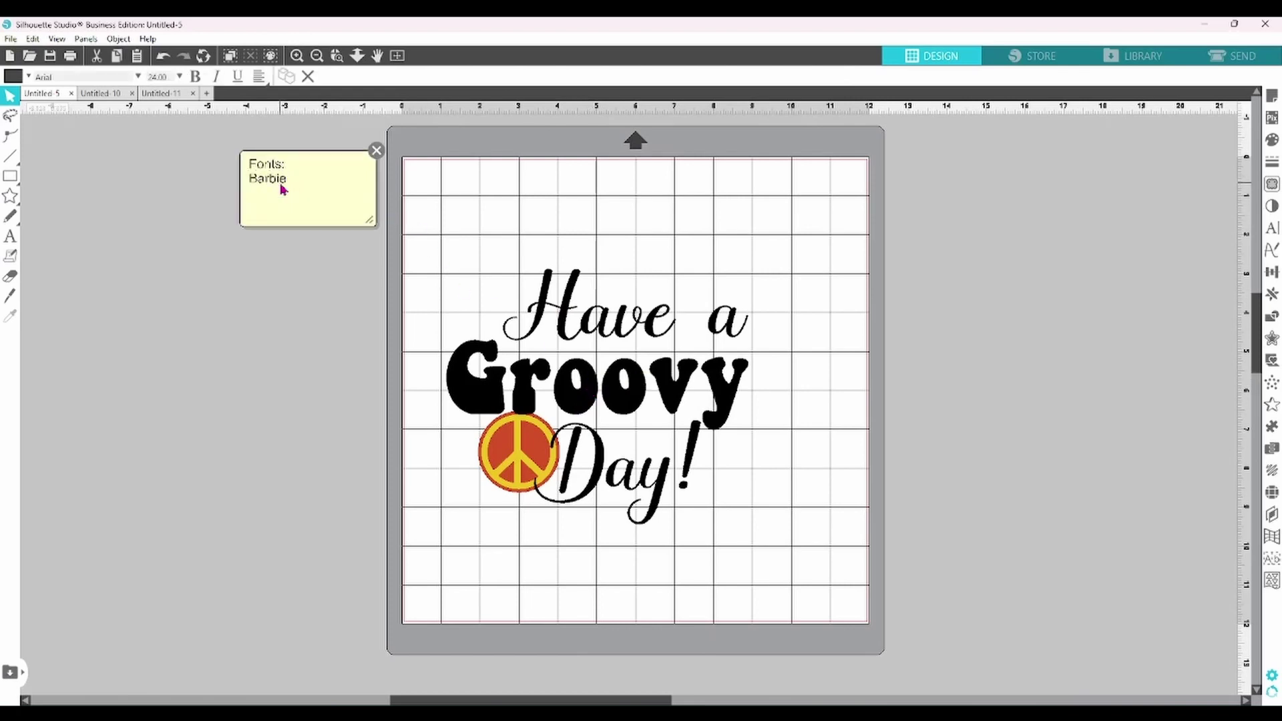
{"action": "key", "text": "Return"}
{"action": "type", "text": "PN Boogie"}
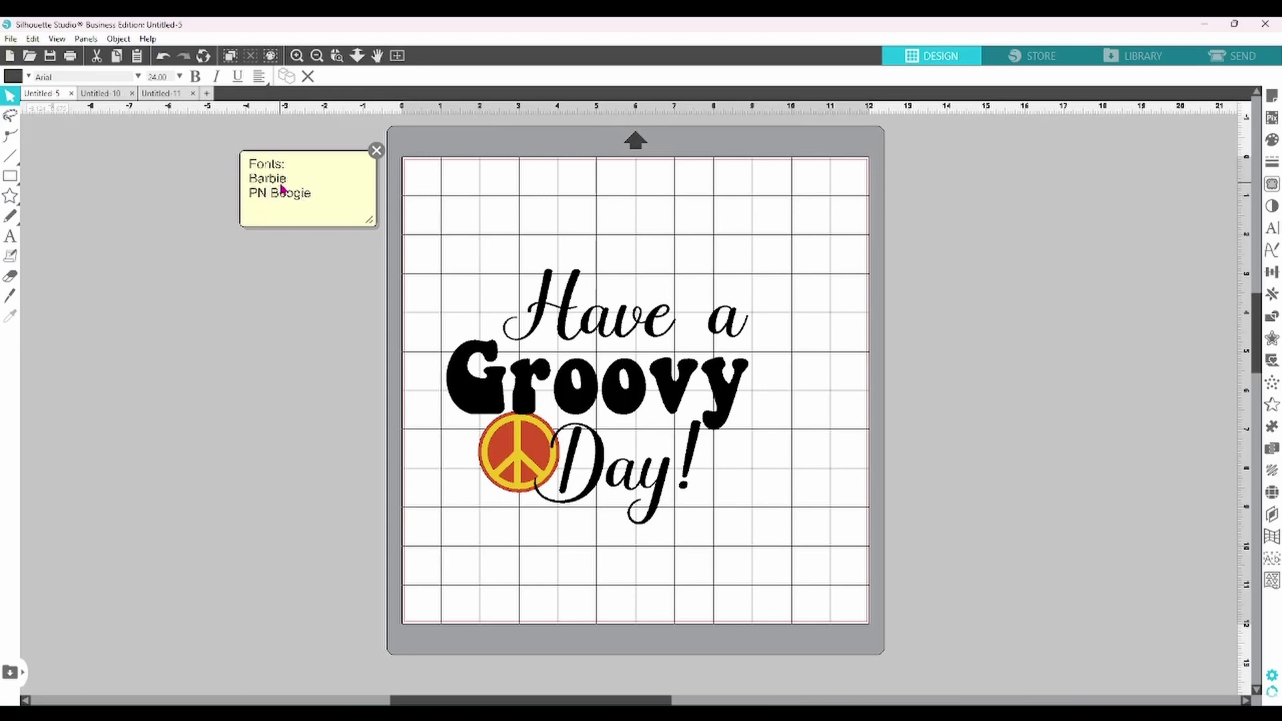
{"action": "key", "text": "Return"}
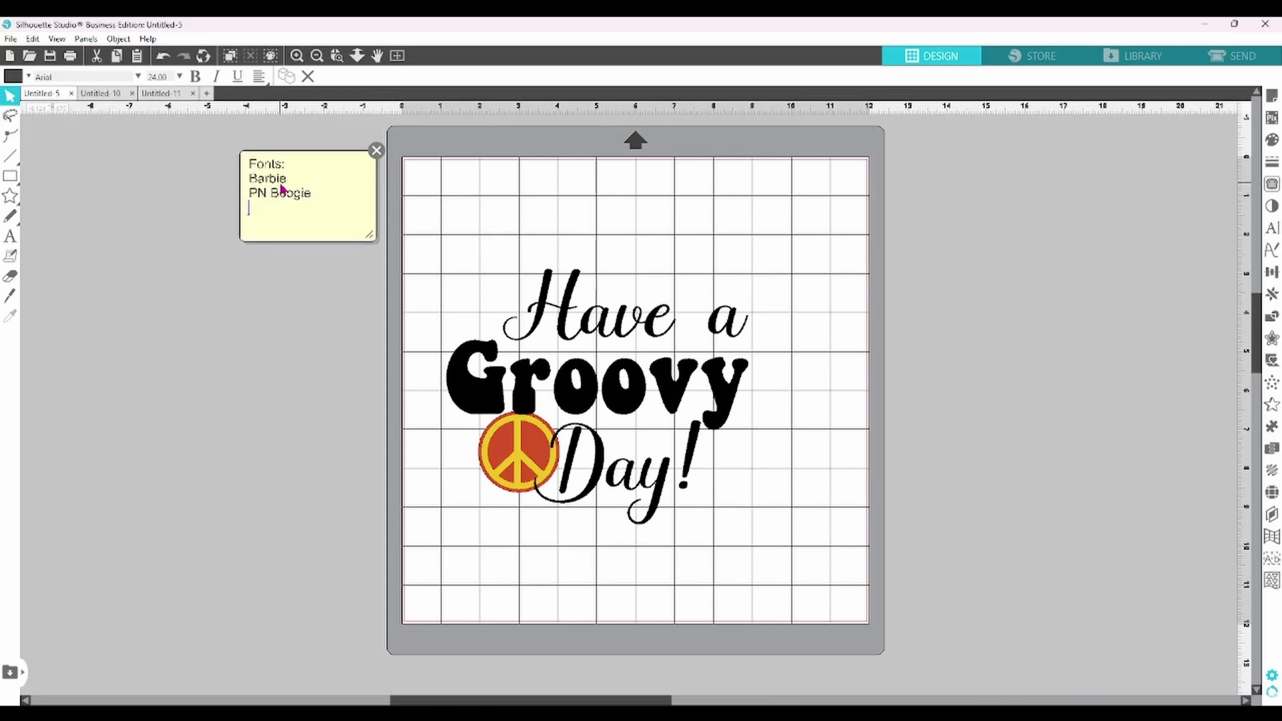
{"action": "key", "text": "Return"}
{"action": "type", "text": "woogie"}
{"action": "left_click", "coordinate": [249, 209]}
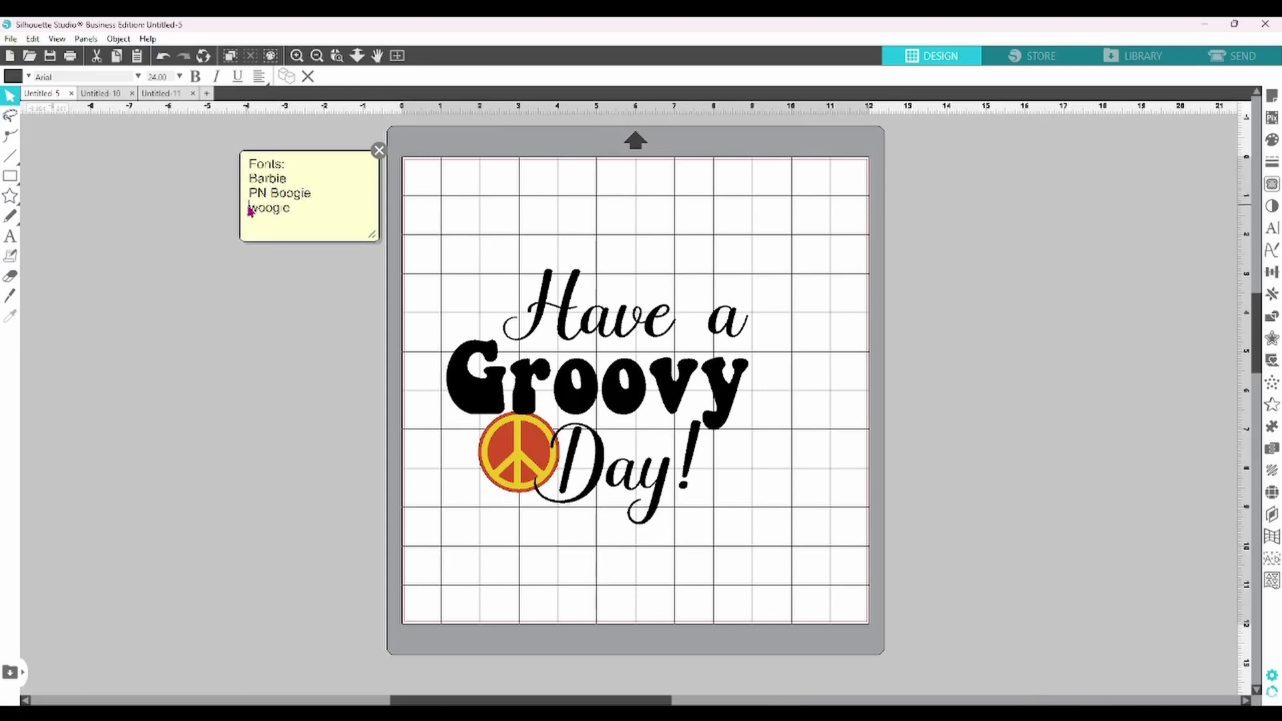
{"action": "key", "text": "BackSpace"}
{"action": "left_click", "coordinate": [365, 201]}
{"action": "key", "text": "Return"}
{"action": "key", "text": "Return"}
- Add a 'Design Elements:' section naming Hippie Elements Downloads
{"action": "type", "text": "Design Elements"}
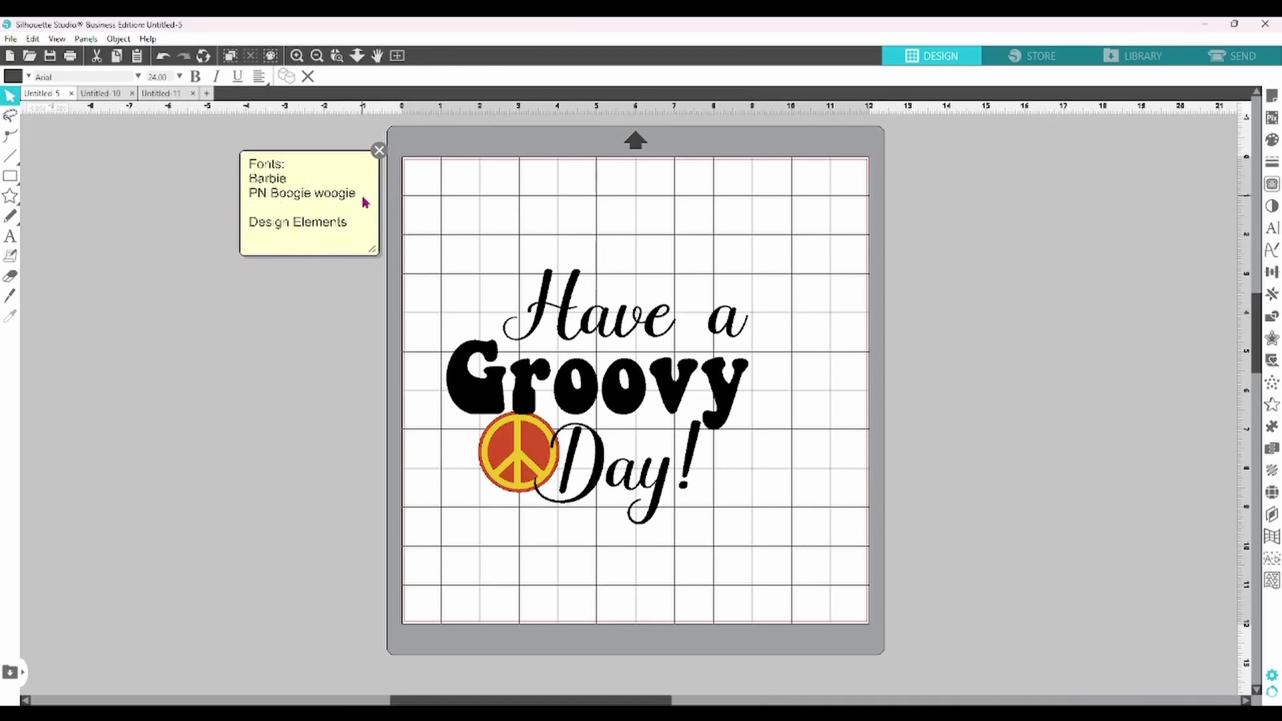
{"action": "type", "text": ":"}
{"action": "key", "text": "Return"}
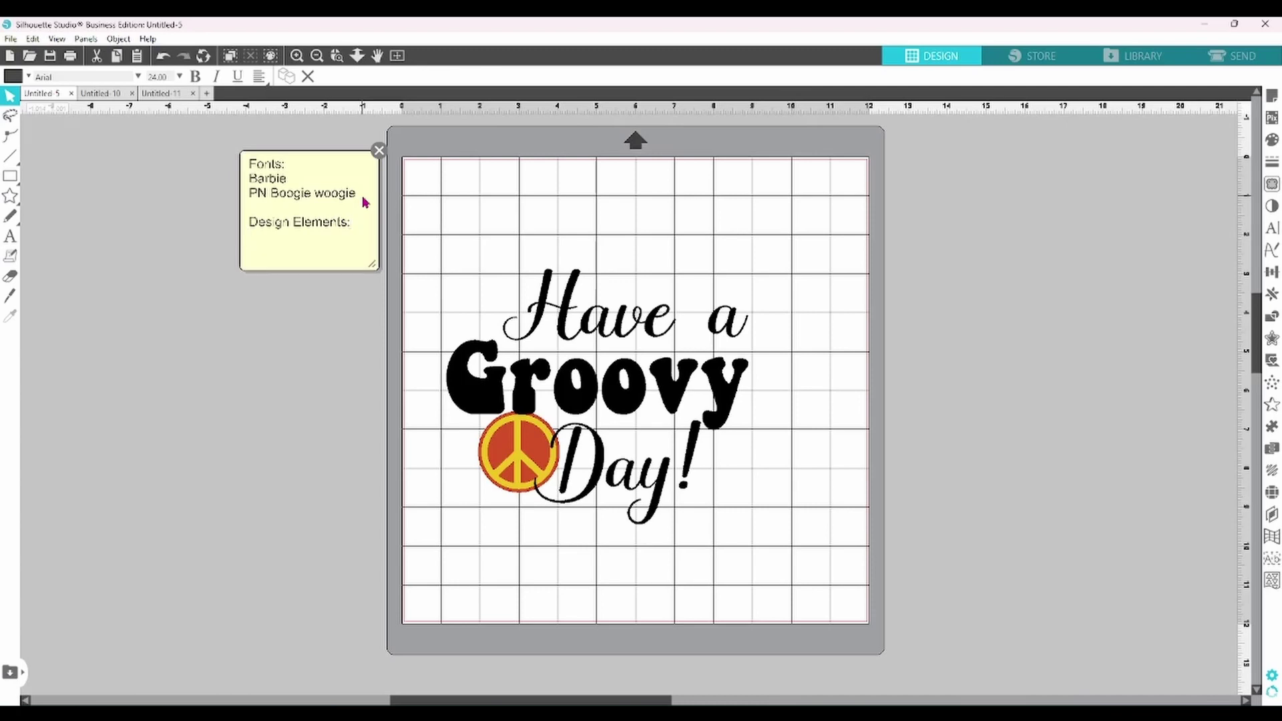
{"action": "type", "text": "Hippie Flements"}
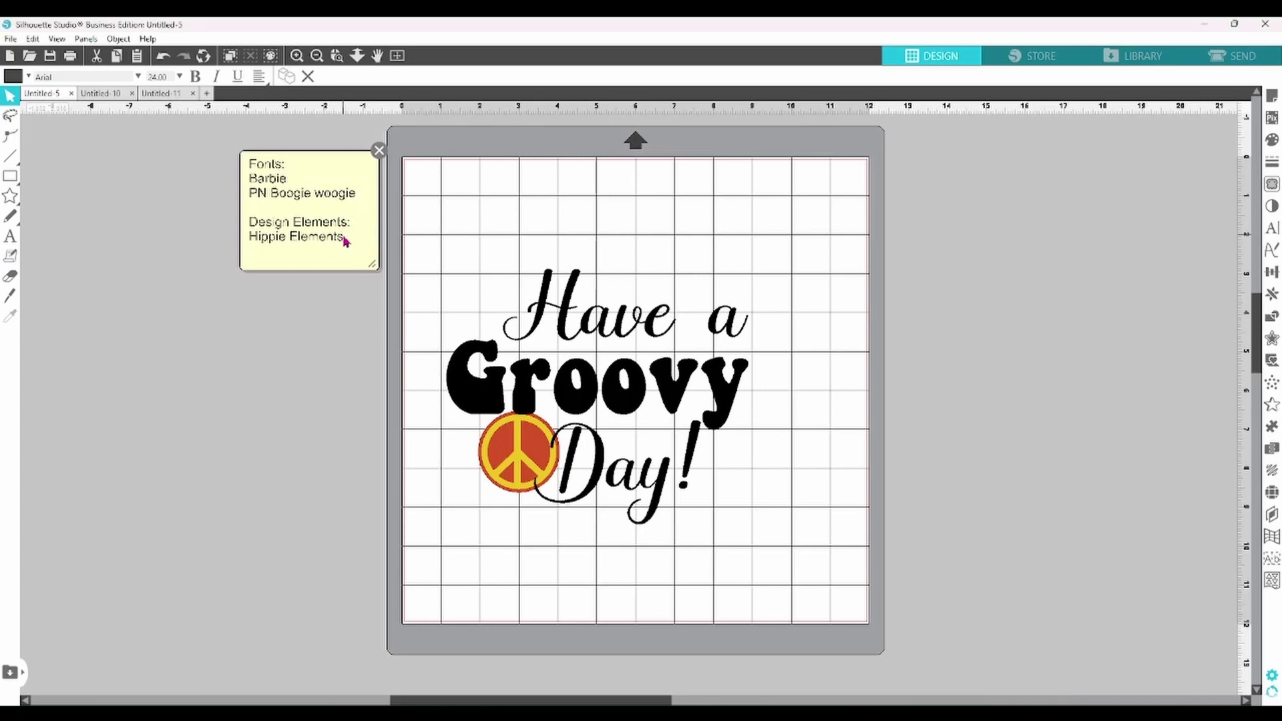
{"action": "key", "text": "Return"}
{"action": "type", "text": "Downloads"}
- Add the designer's name and e-mail, then widen the note and shift it slightly left
{"action": "key", "text": "Return"}
{"action": "key", "text": "Return"}
{"action": "key", "text": "Return"}
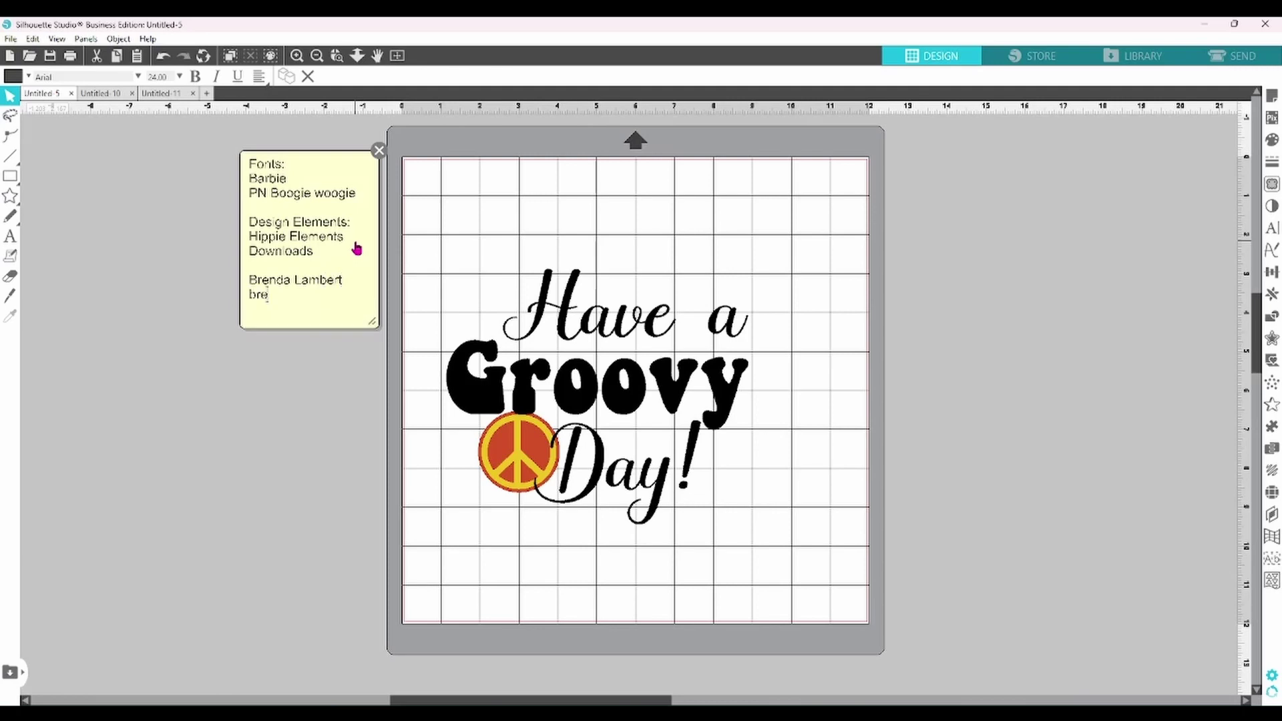
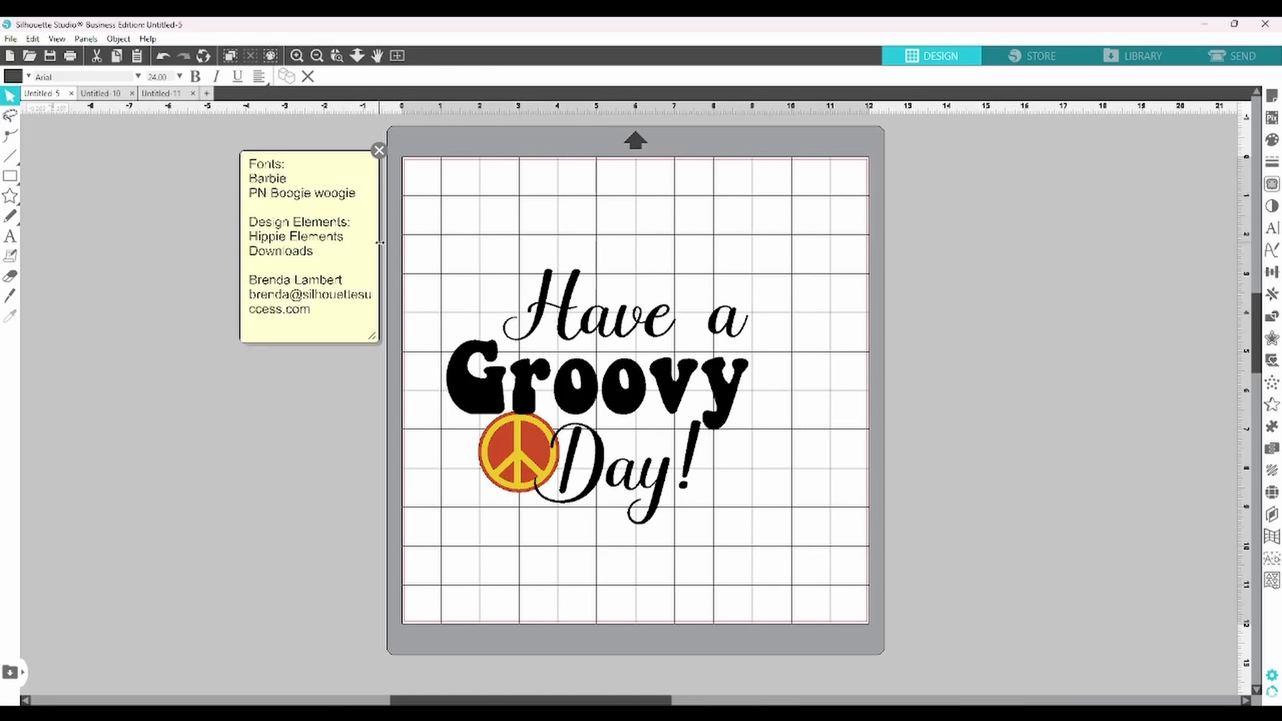
{"action": "left_click_drag", "start_coordinate": [378, 248], "coordinate": [447, 253]}
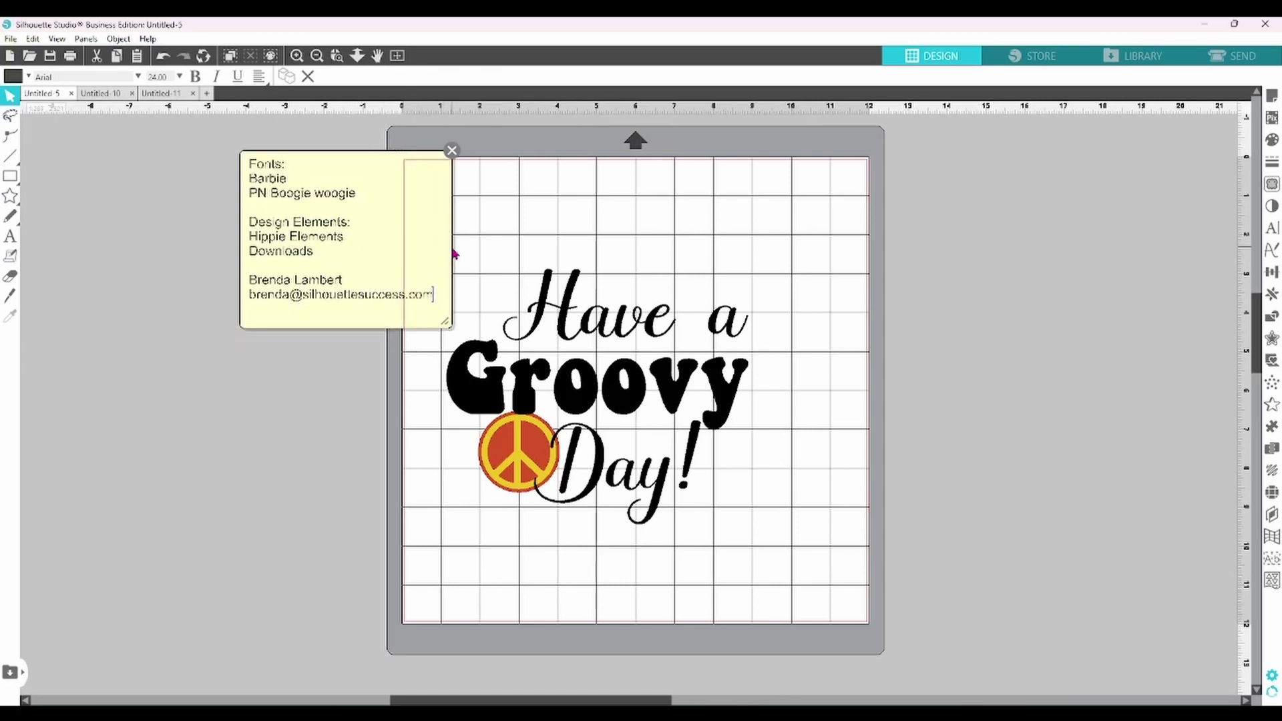
{"action": "left_click_drag", "start_coordinate": [375, 193], "coordinate": [300, 189]}
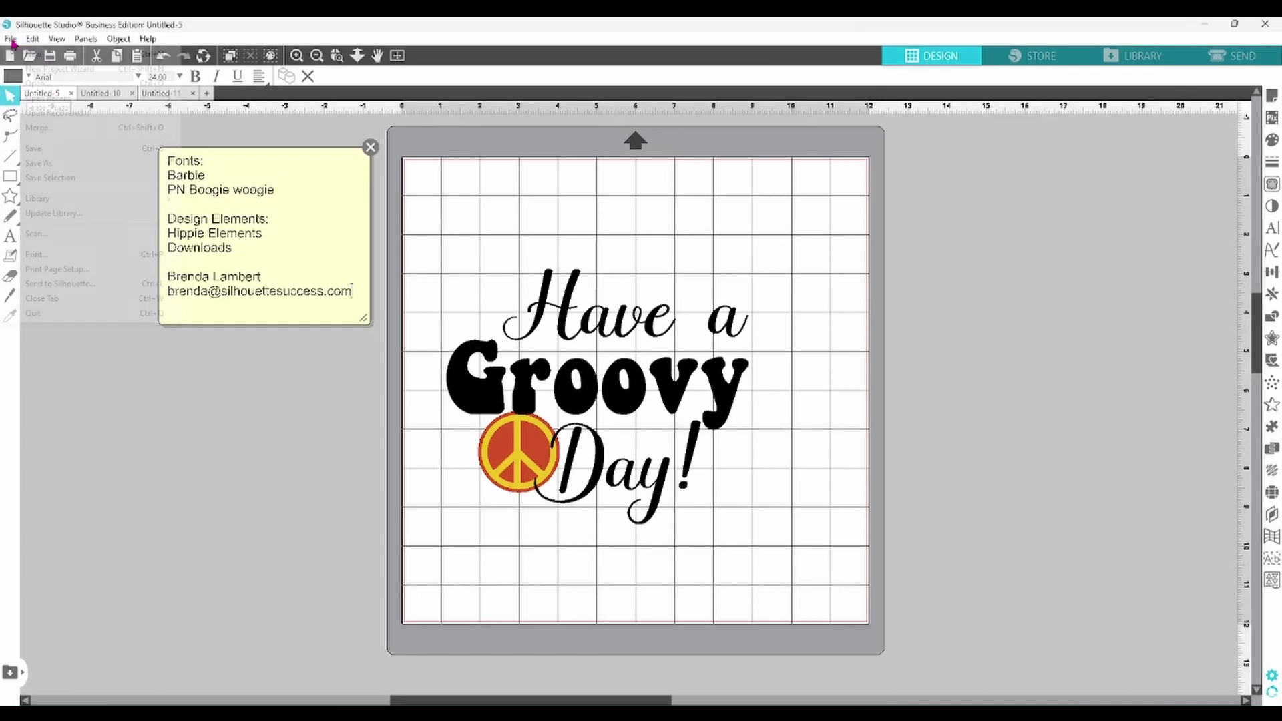
{"action": "left_click", "coordinate": [12, 39]}
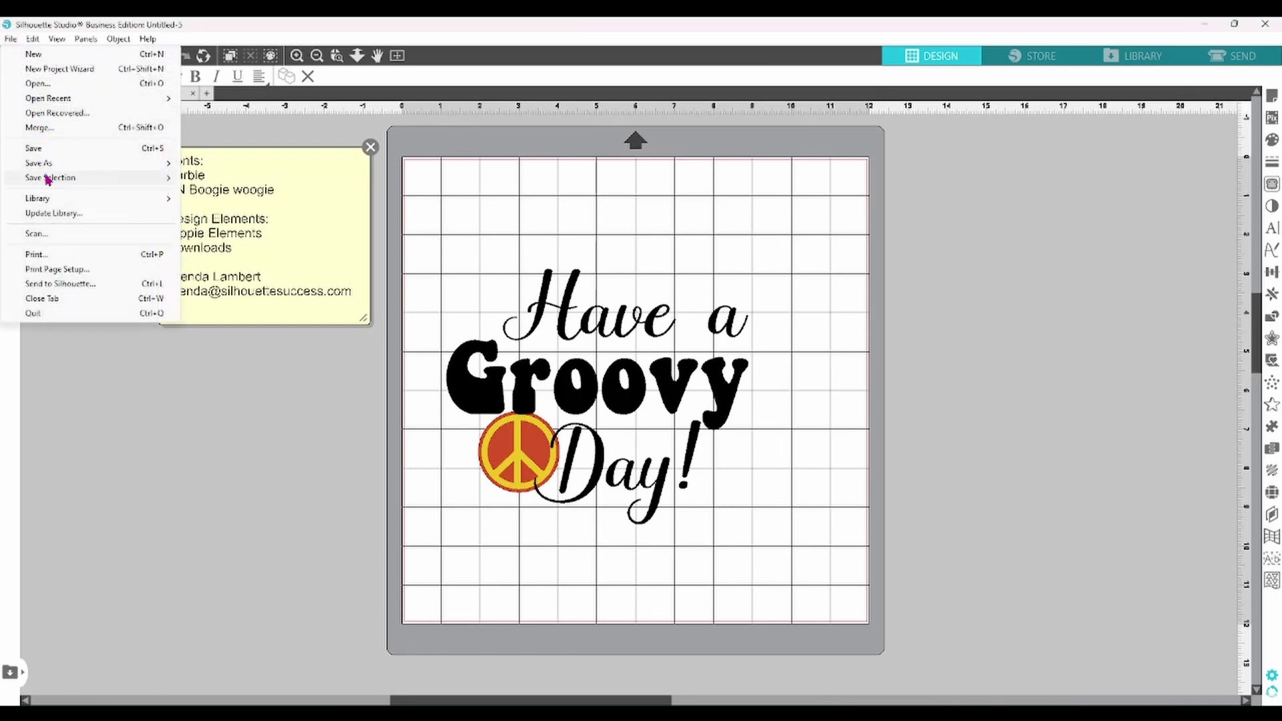
{"action": "mouse_move", "coordinate": [46, 171]}
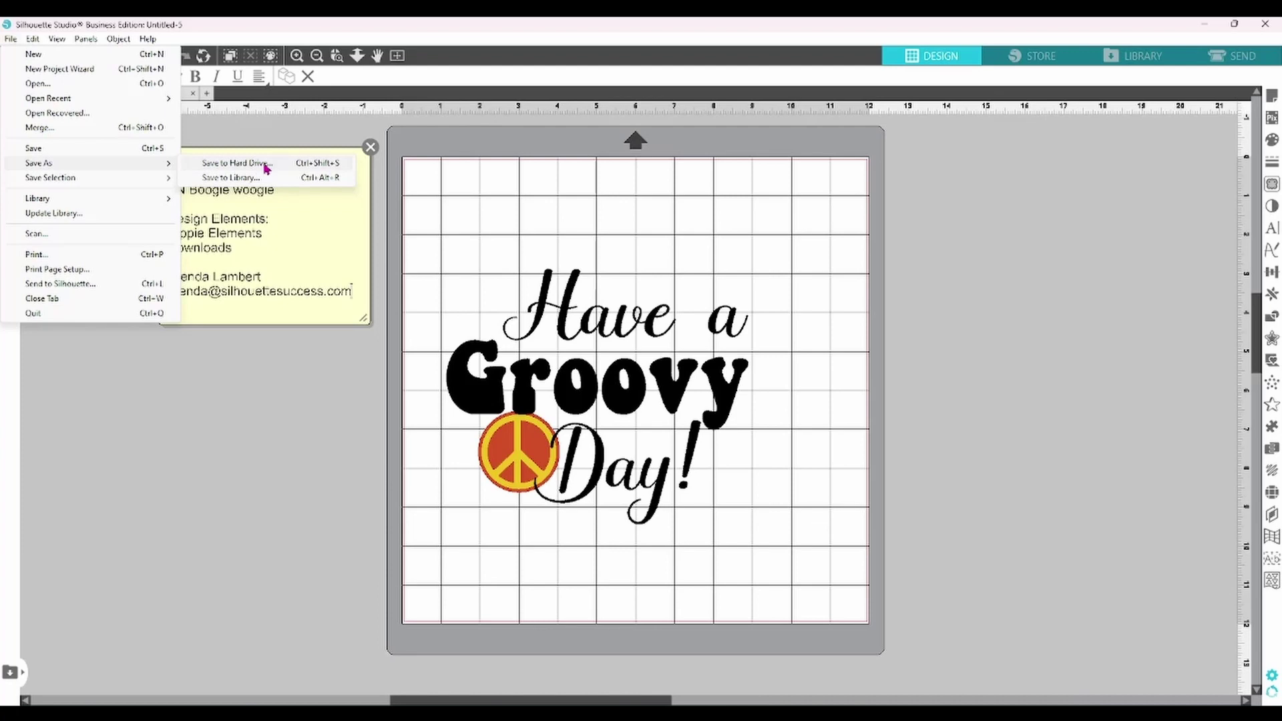
{"action": "left_click", "coordinate": [252, 430]}
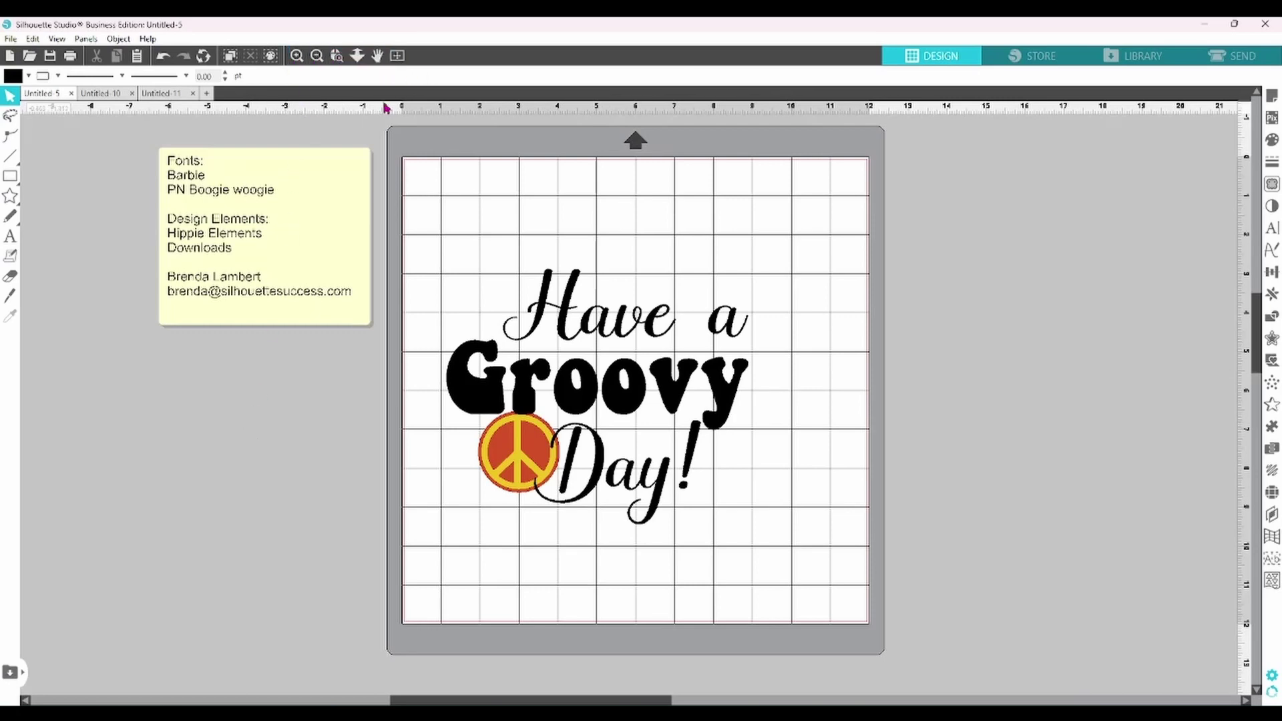
- Zoom in twice on the design, then back out to the whole mat
{"action": "left_click", "coordinate": [297, 57]}
{"action": "left_click", "coordinate": [297, 57]}
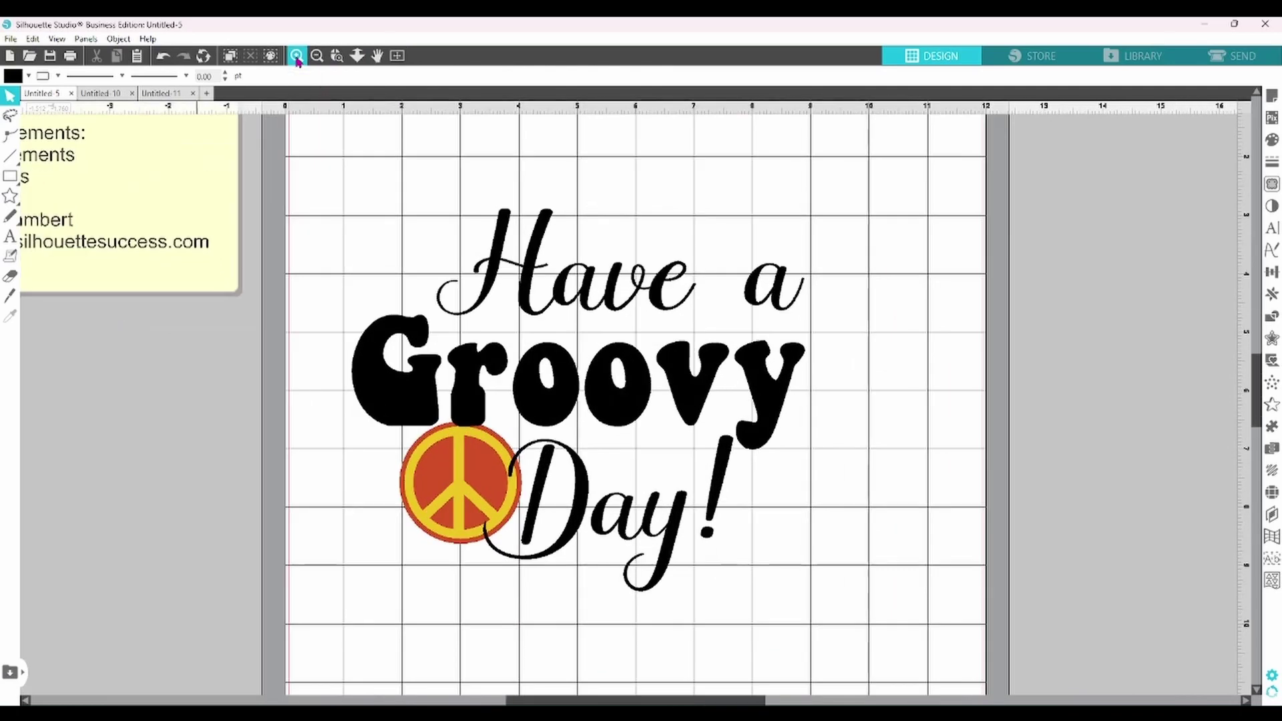
{"action": "left_click", "coordinate": [318, 57]}
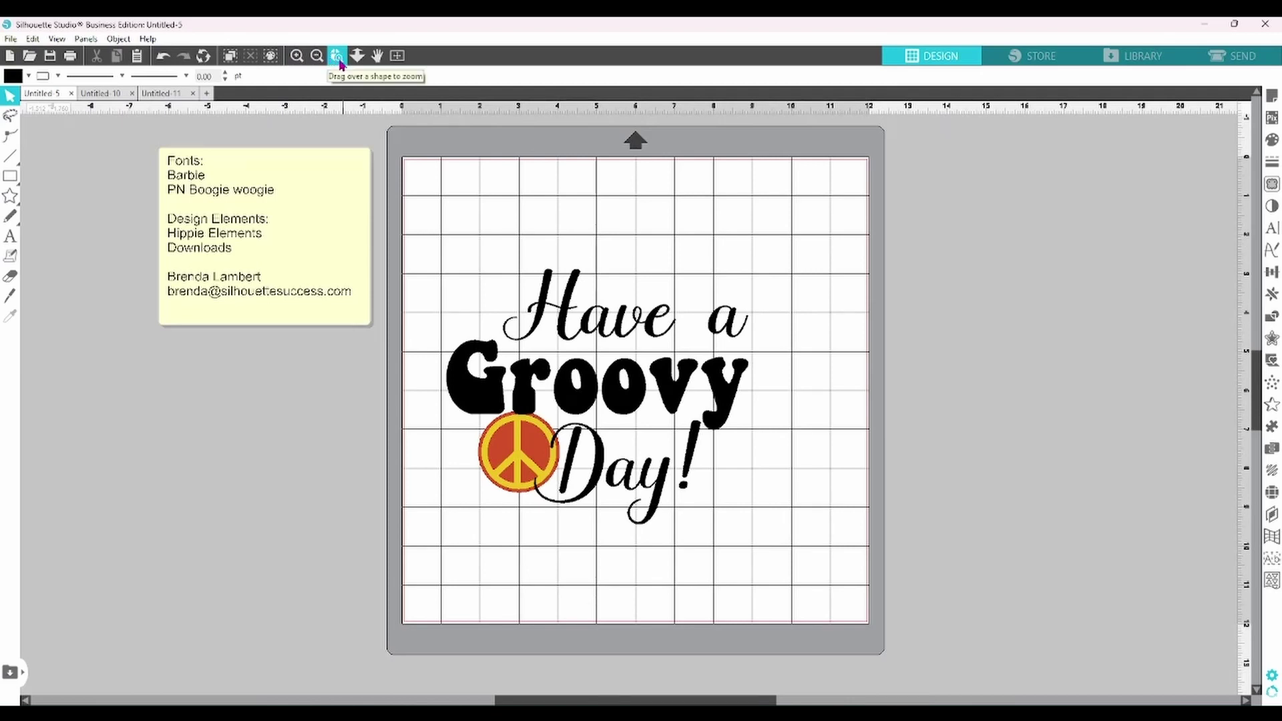
- Area-zoom onto Day!, zoom back out, then area-zoom onto the Have a Groovy Day! lettering
{"action": "left_click", "coordinate": [340, 63]}
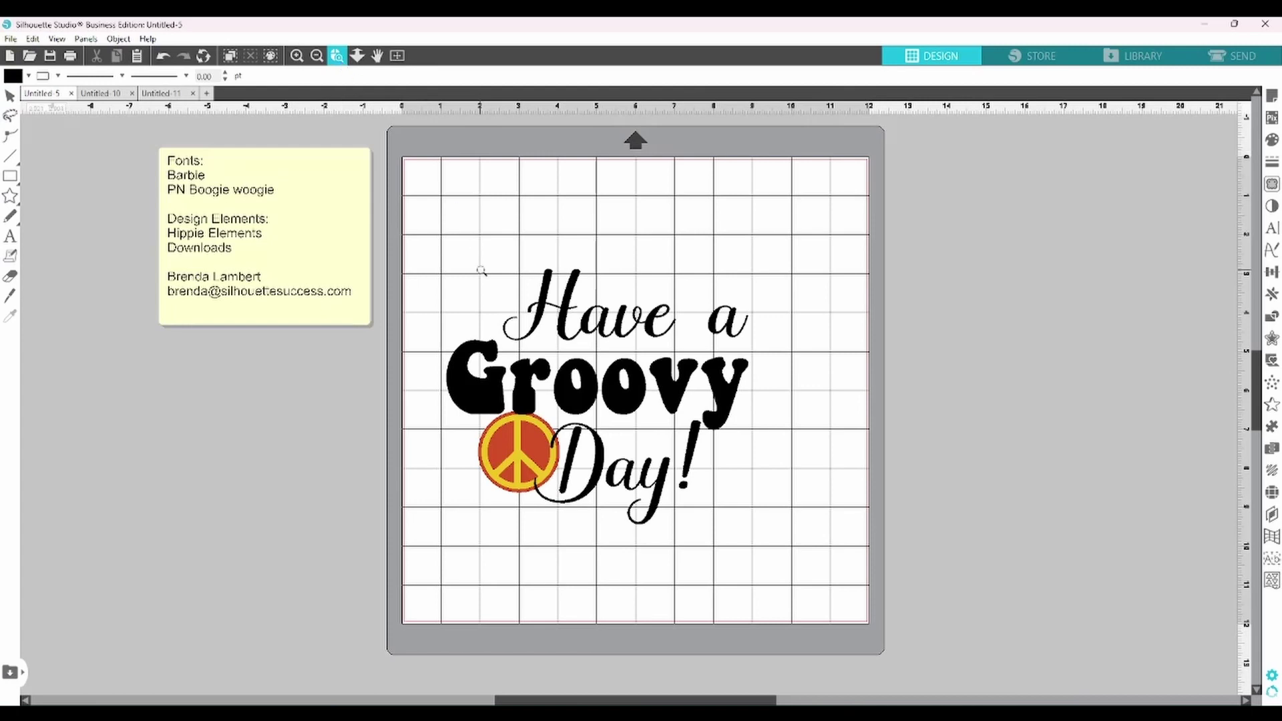
{"action": "left_click", "coordinate": [687, 493]}
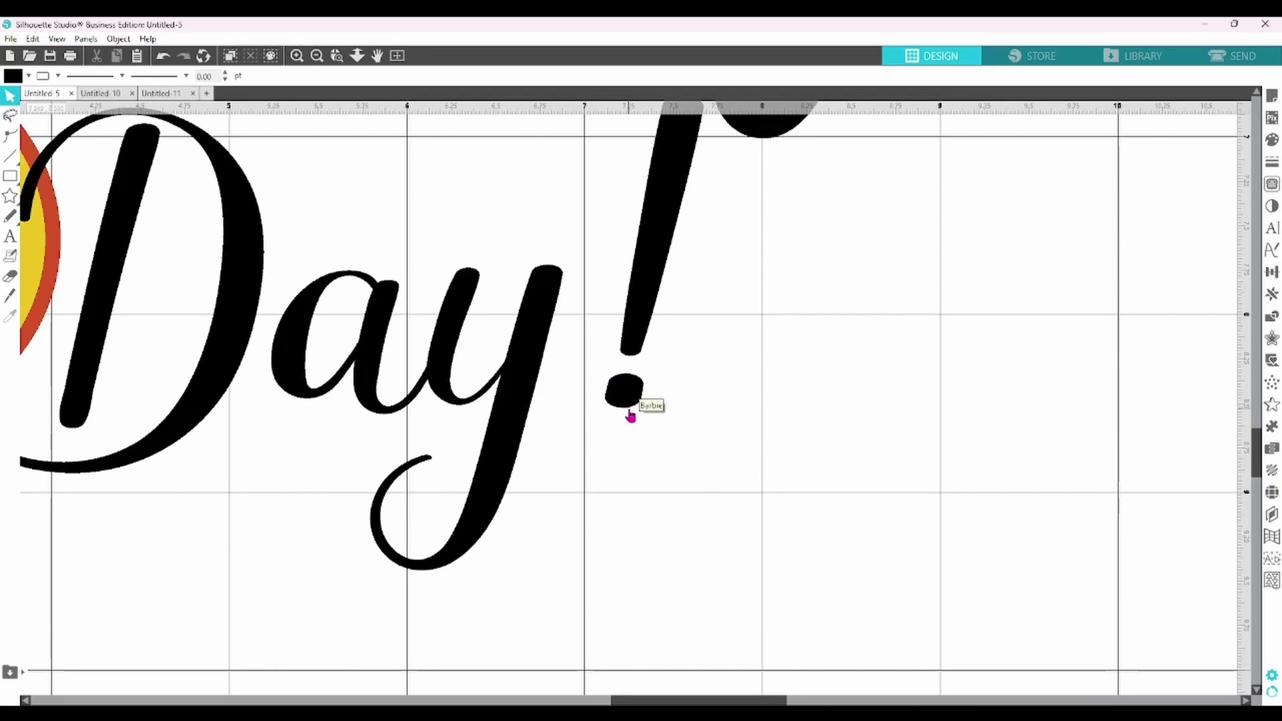
{"action": "left_click", "coordinate": [317, 57]}
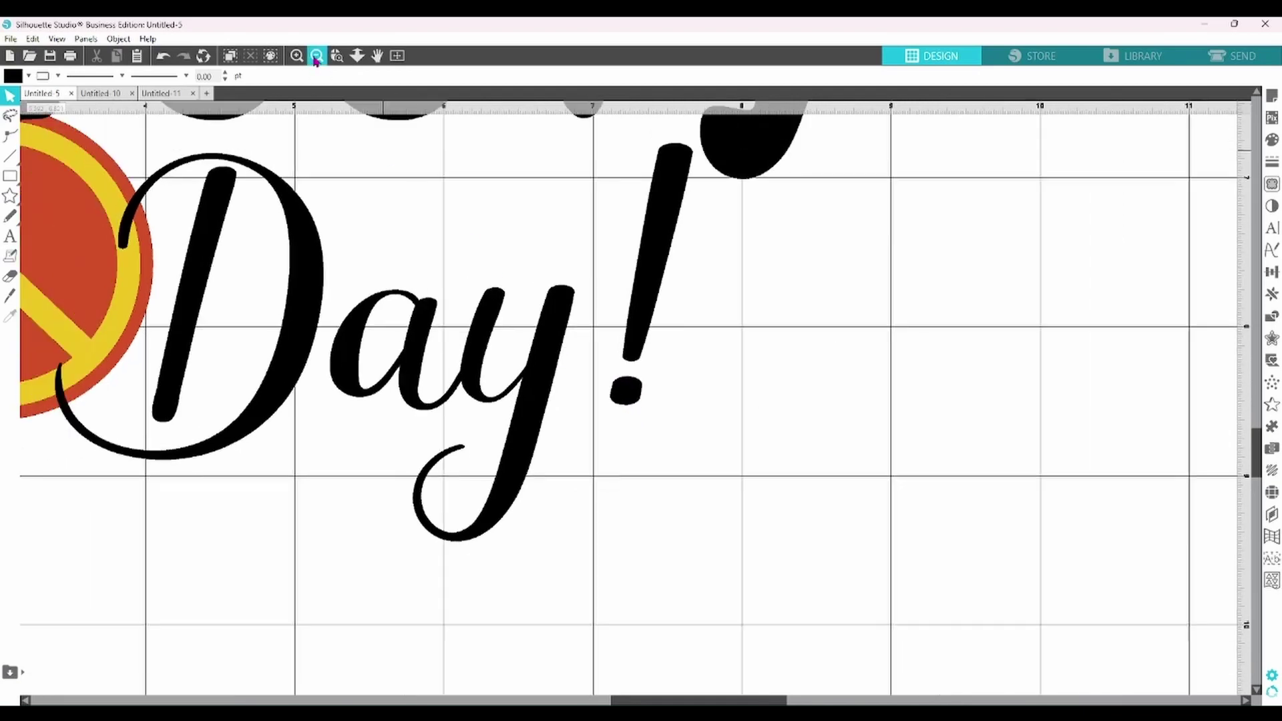
{"action": "left_click", "coordinate": [316, 57]}
{"action": "left_click", "coordinate": [316, 57]}
{"action": "left_click", "coordinate": [316, 57]}
{"action": "left_click", "coordinate": [317, 57]}
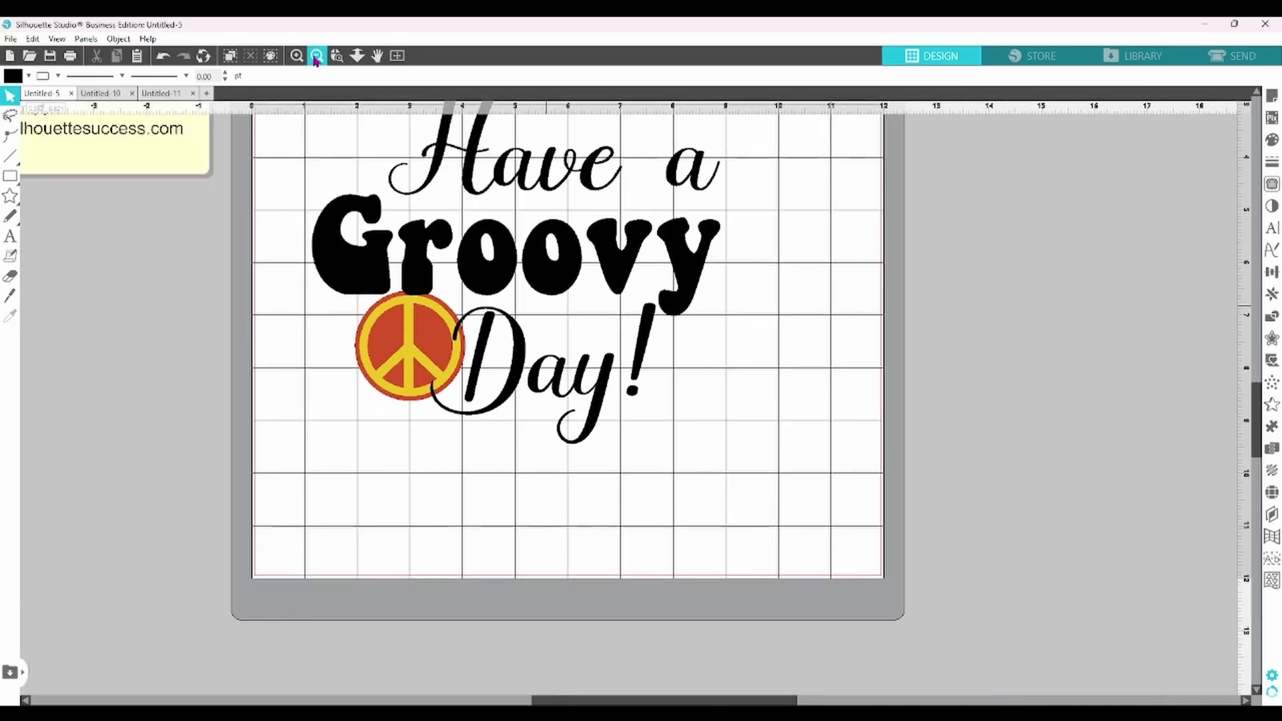
{"action": "left_click", "coordinate": [358, 55]}
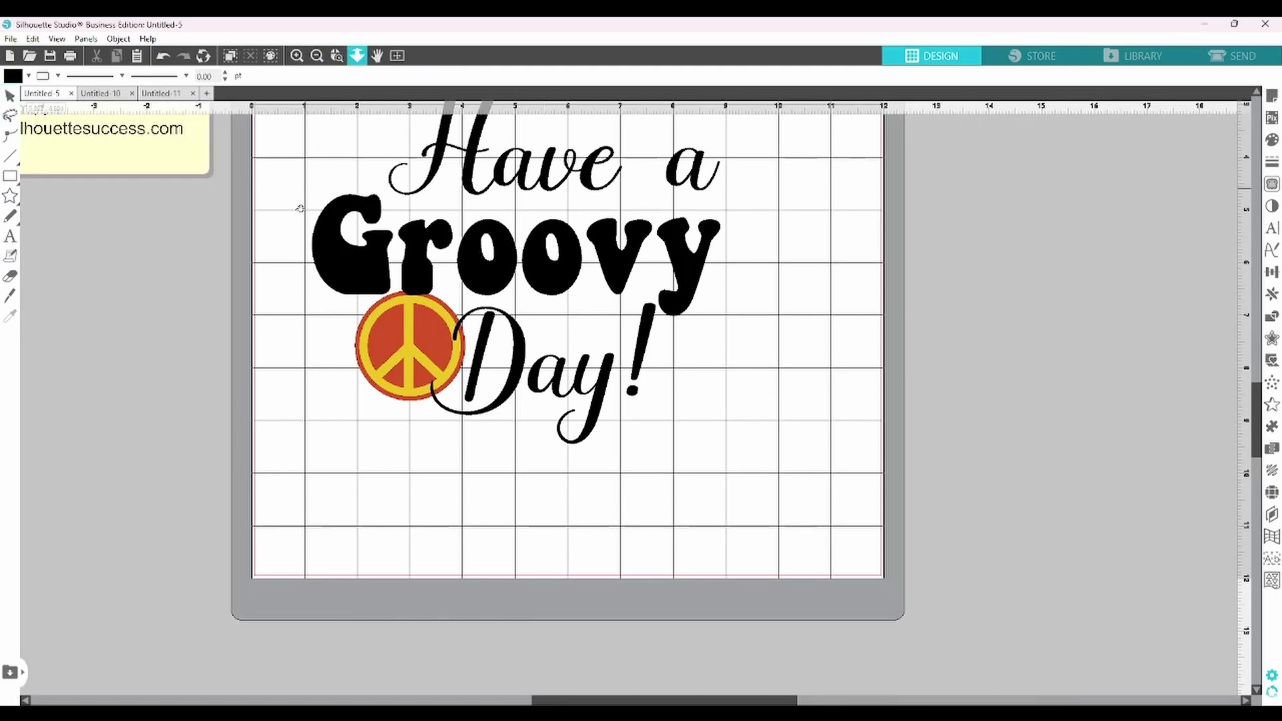
{"action": "left_click_drag", "start_coordinate": [300, 209], "coordinate": [312, 130]}
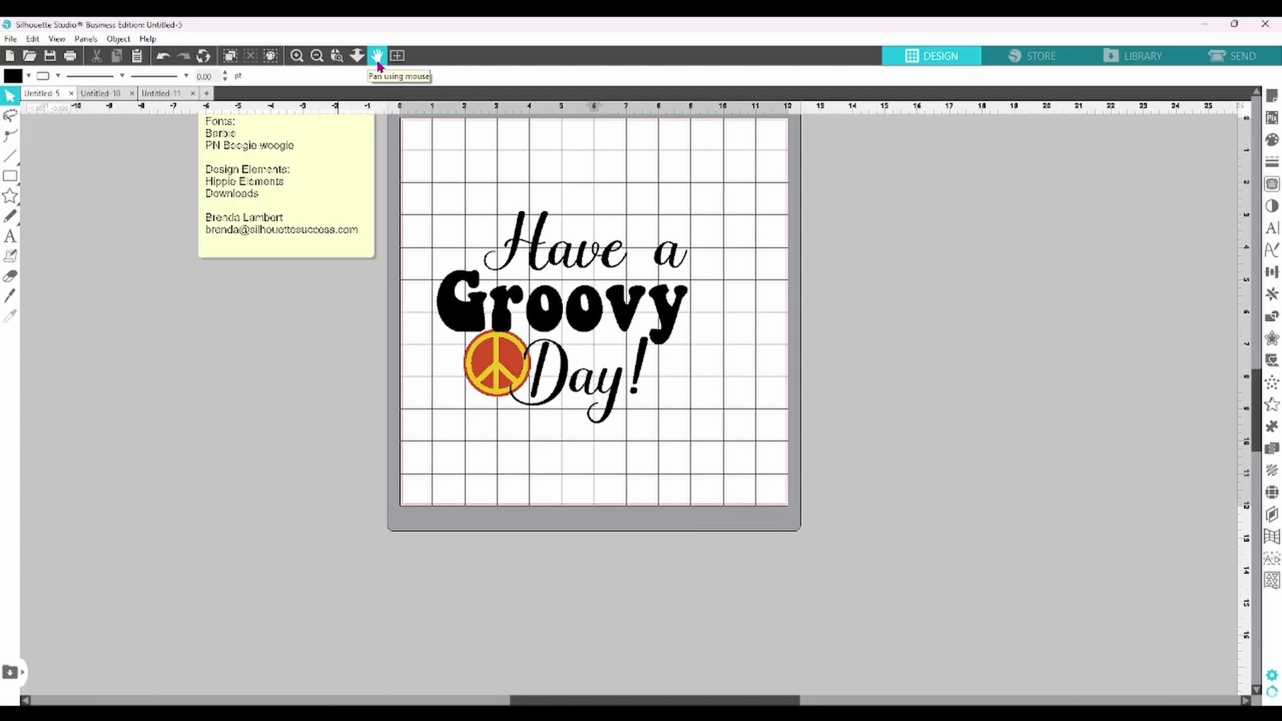
- Pan the view across the mat and note, fit the whole mat to the window, then open Weed Settings
{"action": "left_click", "coordinate": [378, 61]}
{"action": "left_click_drag", "start_coordinate": [435, 172], "coordinate": [289, 255]}
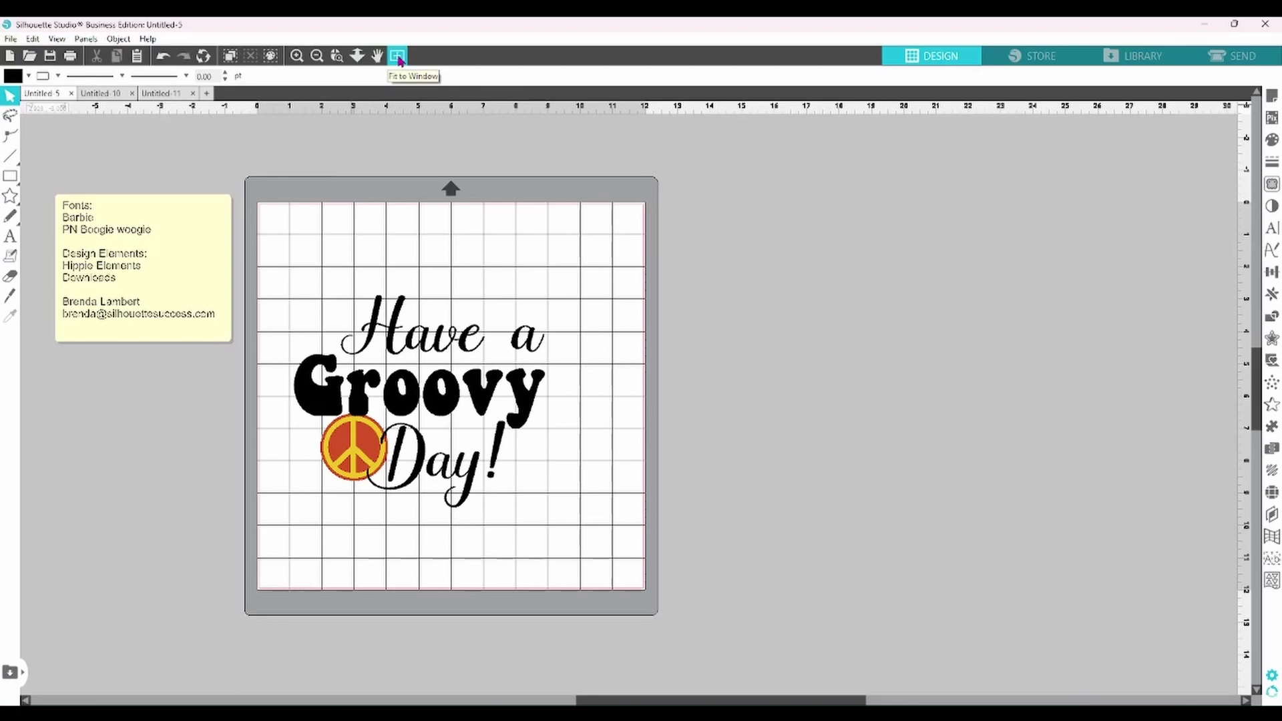
{"action": "left_click", "coordinate": [398, 57]}
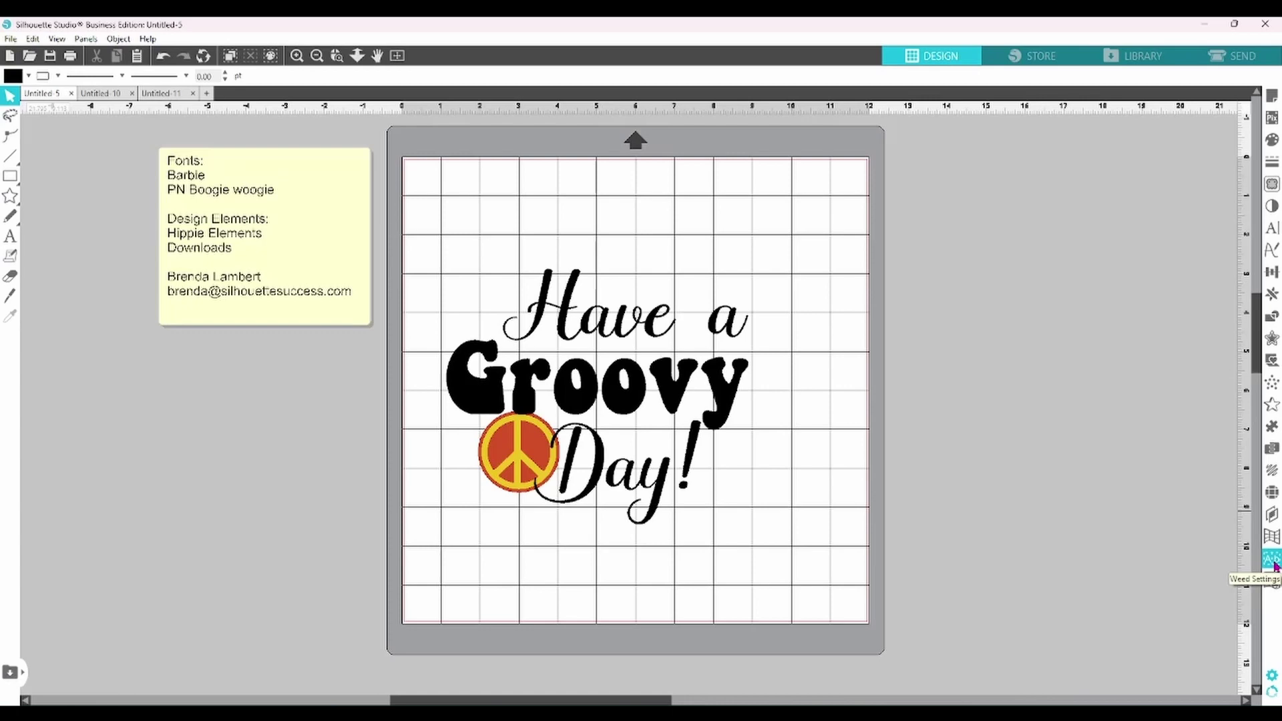
{"action": "left_click", "coordinate": [1273, 561]}
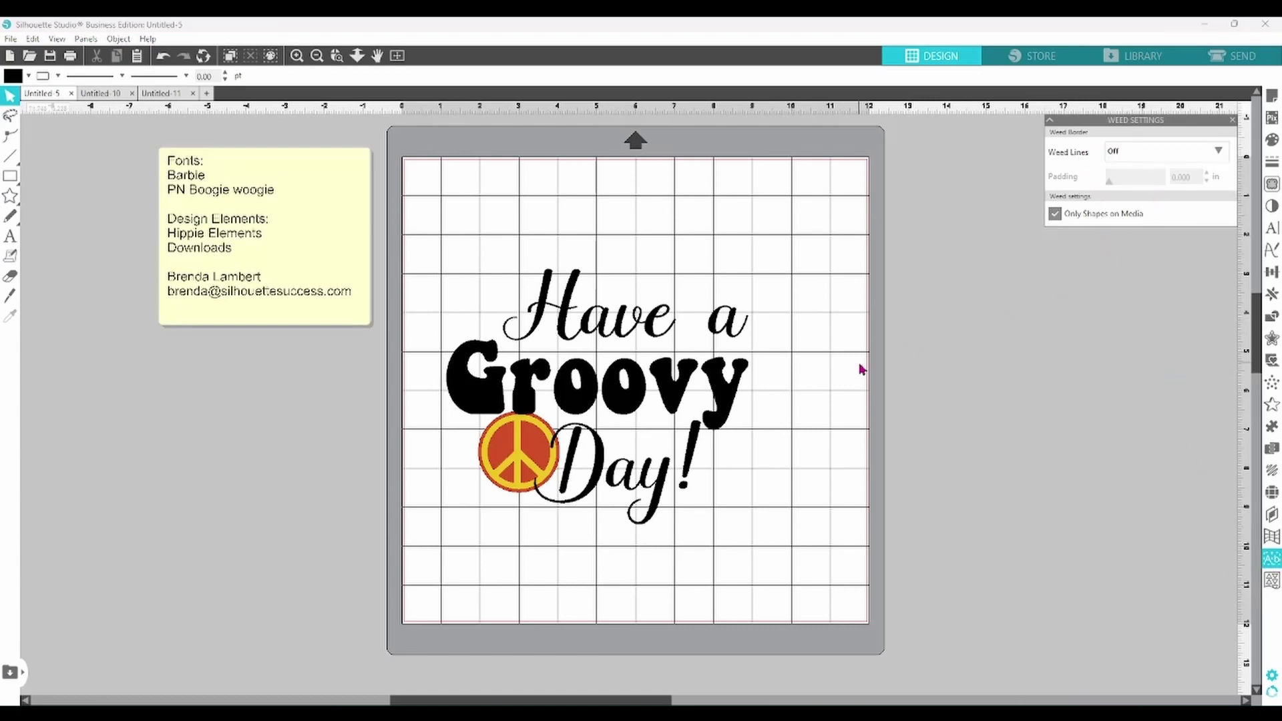
- Move the peace sign off the mat, raise 'Have a' above Groovy, and lower Day!
{"action": "left_click_drag", "start_coordinate": [511, 494], "coordinate": [267, 546]}
{"action": "left_click", "coordinate": [590, 331]}
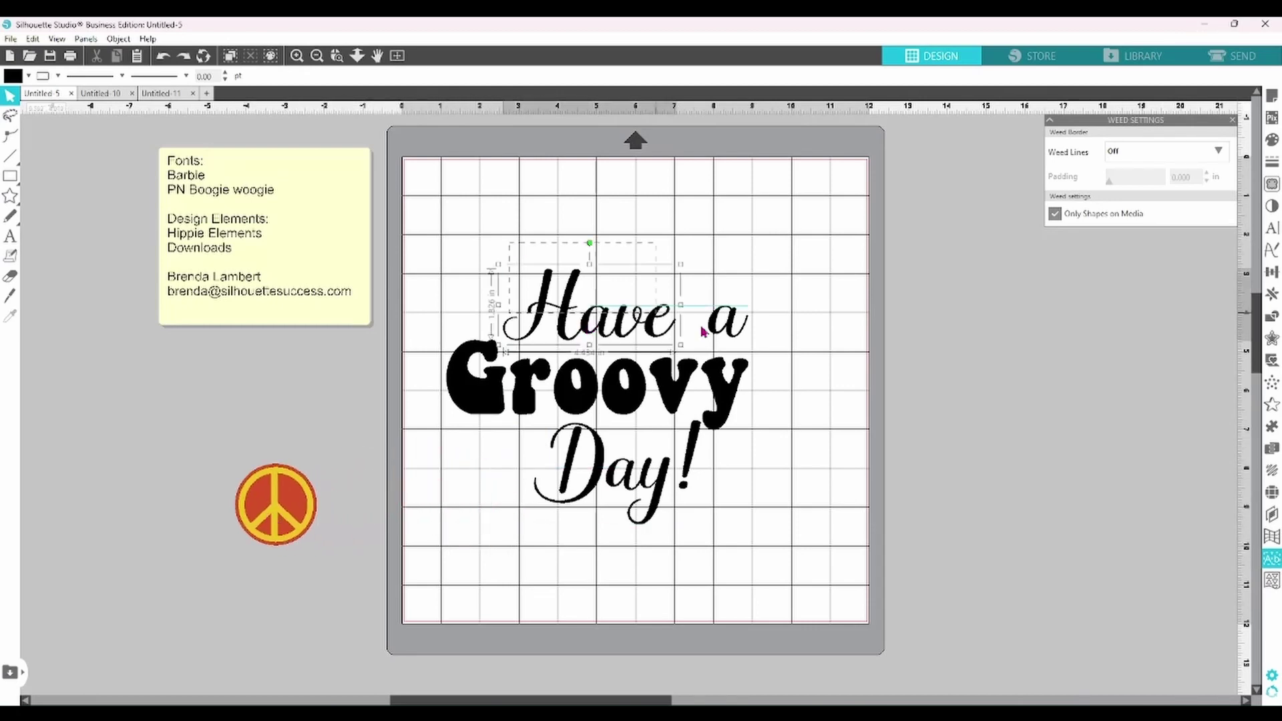
{"action": "left_click", "coordinate": [731, 332], "text": "shift"}
{"action": "left_click_drag", "start_coordinate": [731, 332], "coordinate": [731, 267]}
{"action": "left_click_drag", "start_coordinate": [688, 487], "coordinate": [691, 553]}
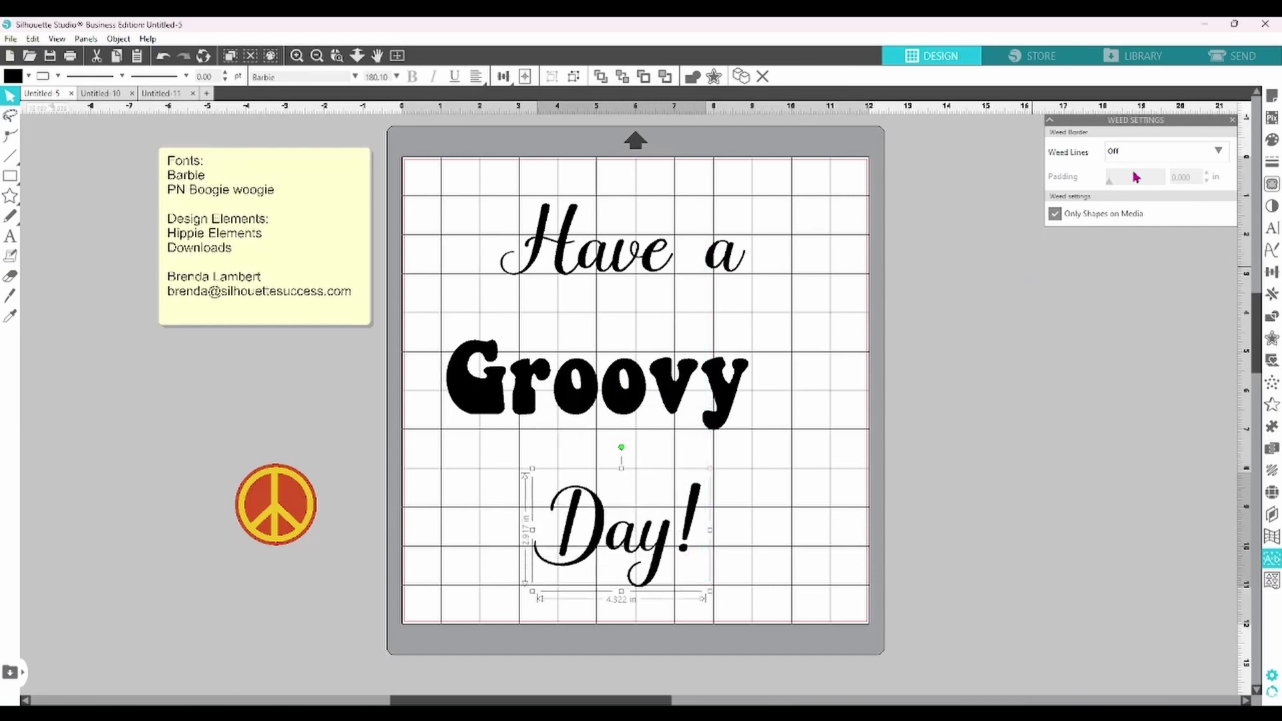
- Try horizontal/vertical weed lines, then set Weed Lines back to Off
{"action": "left_click", "coordinate": [1175, 151]}
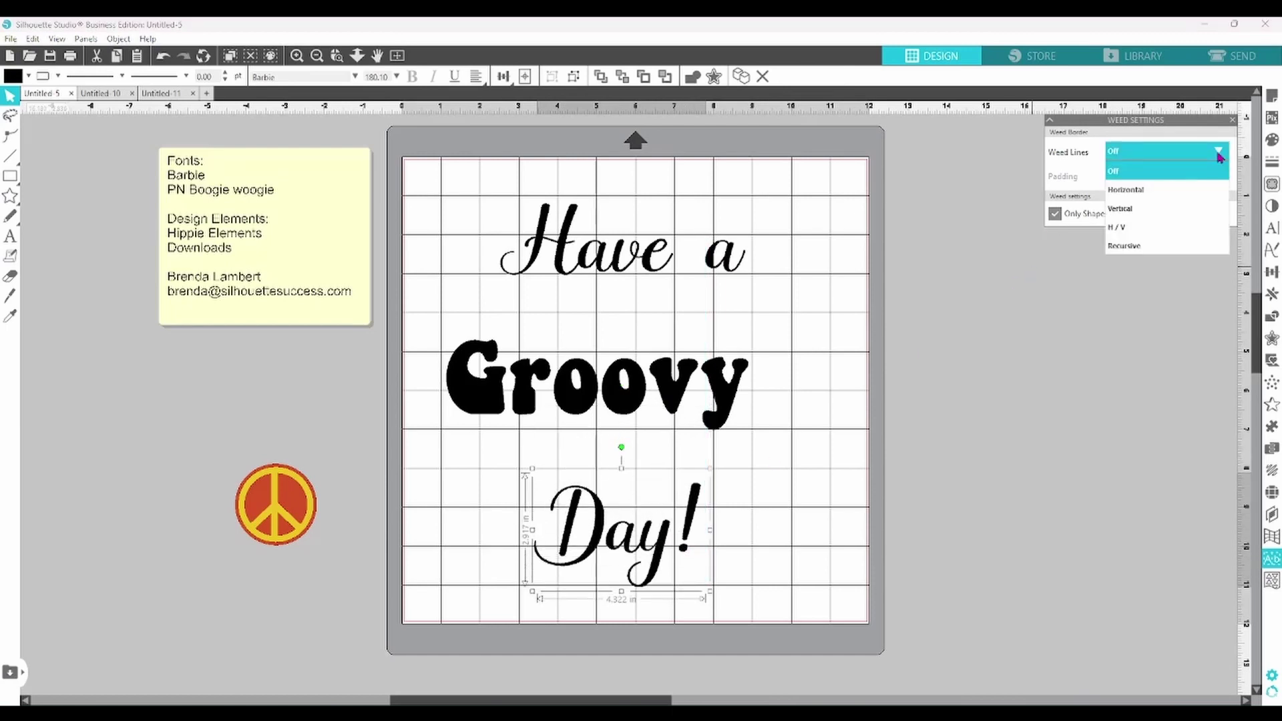
{"action": "left_click", "coordinate": [1164, 229]}
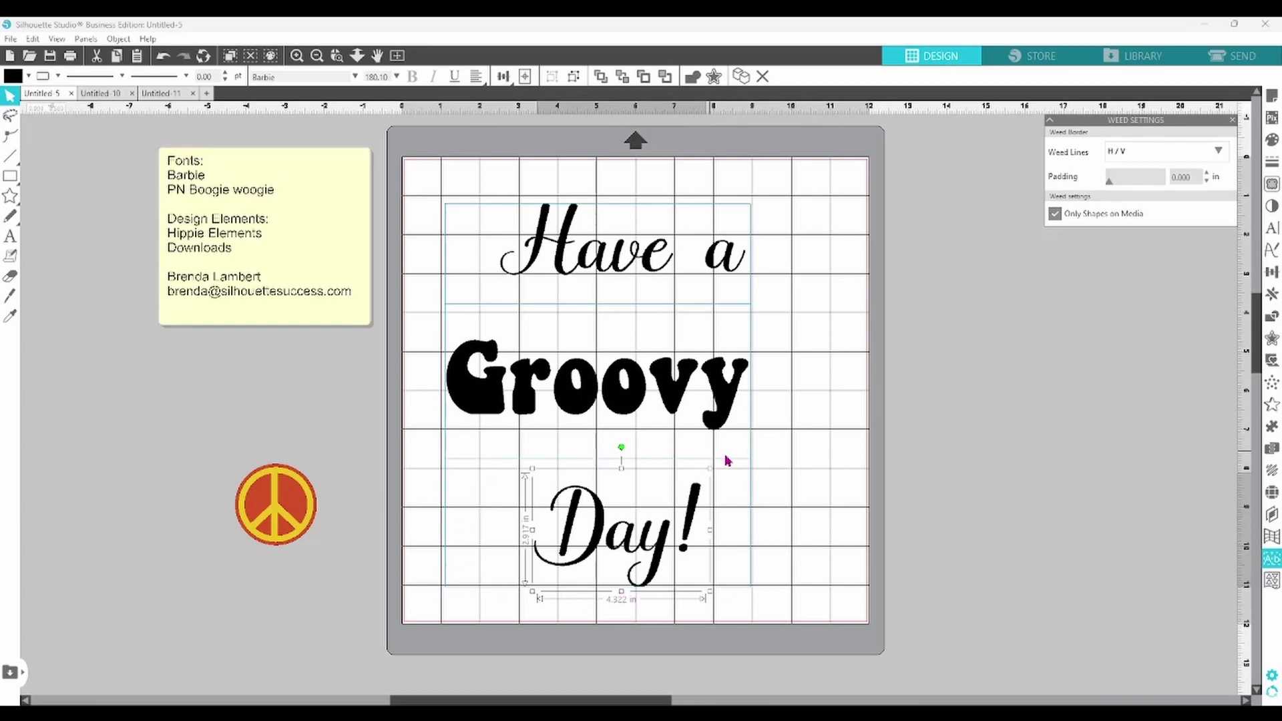
{"action": "left_click", "coordinate": [1202, 152]}
{"action": "left_click", "coordinate": [1182, 175]}
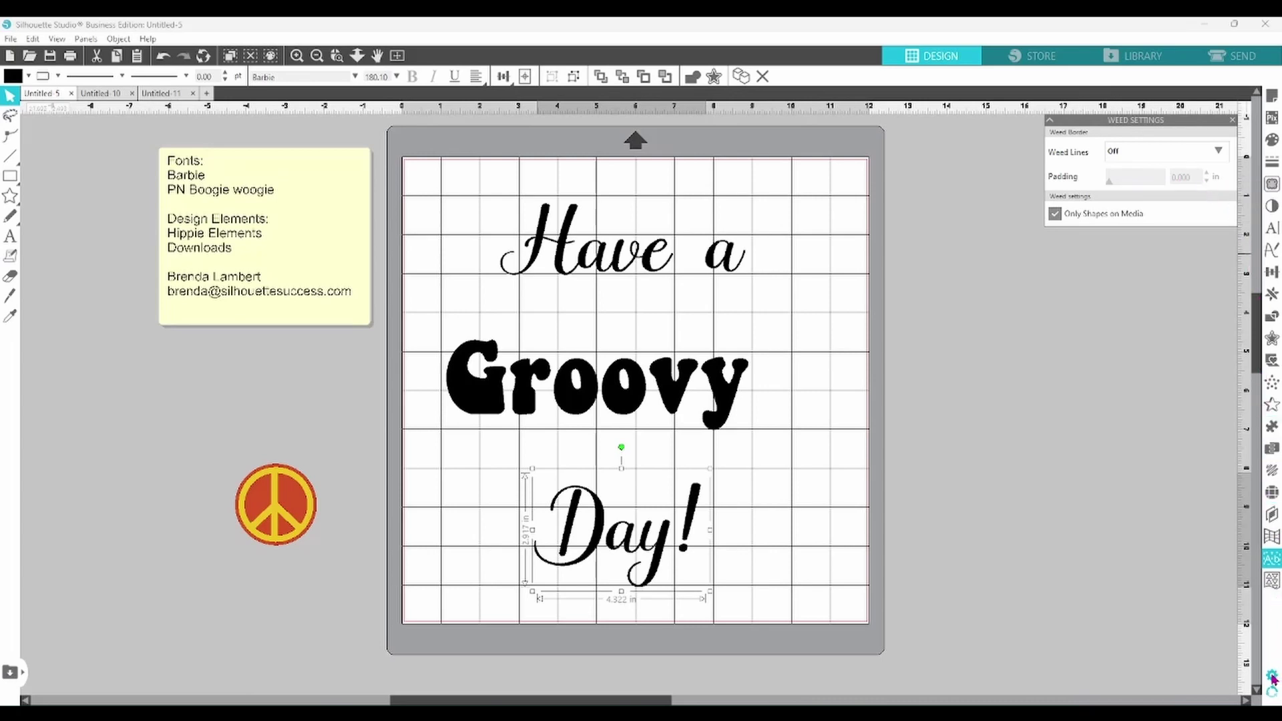
- Open Preferences and switch to its Defaults page
{"action": "left_click", "coordinate": [1272, 675]}
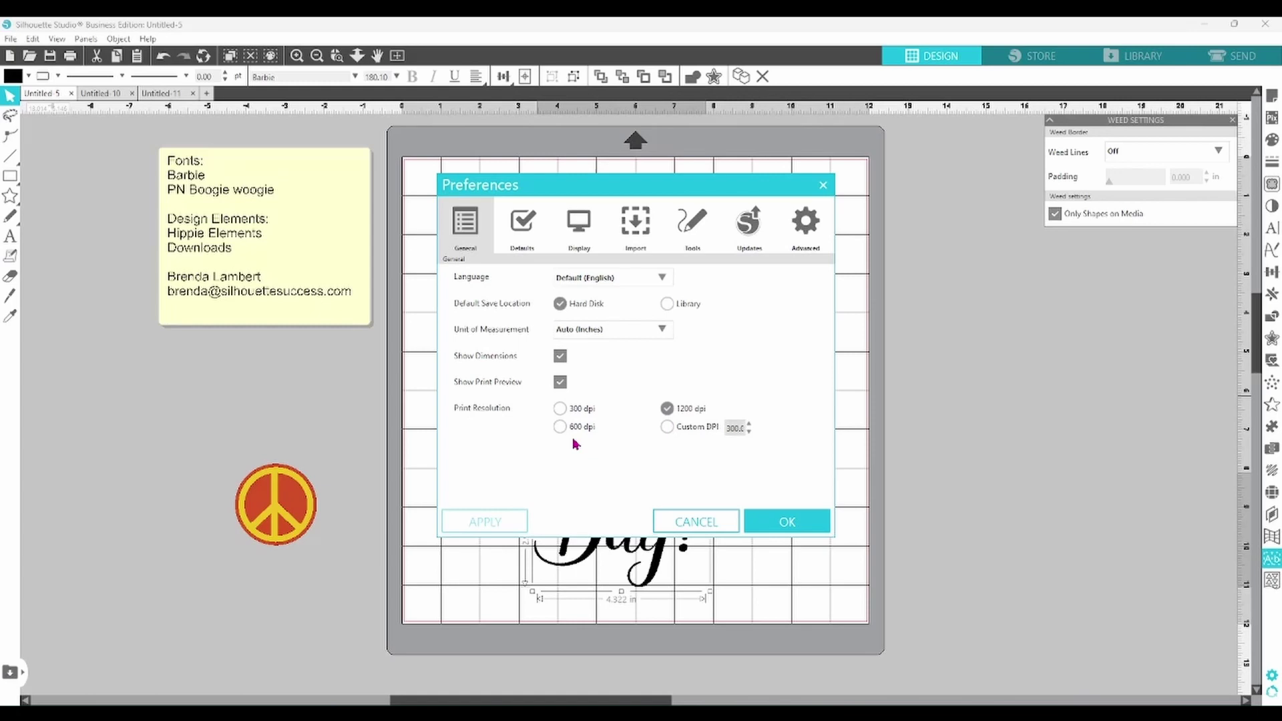
{"action": "left_click", "coordinate": [527, 235]}
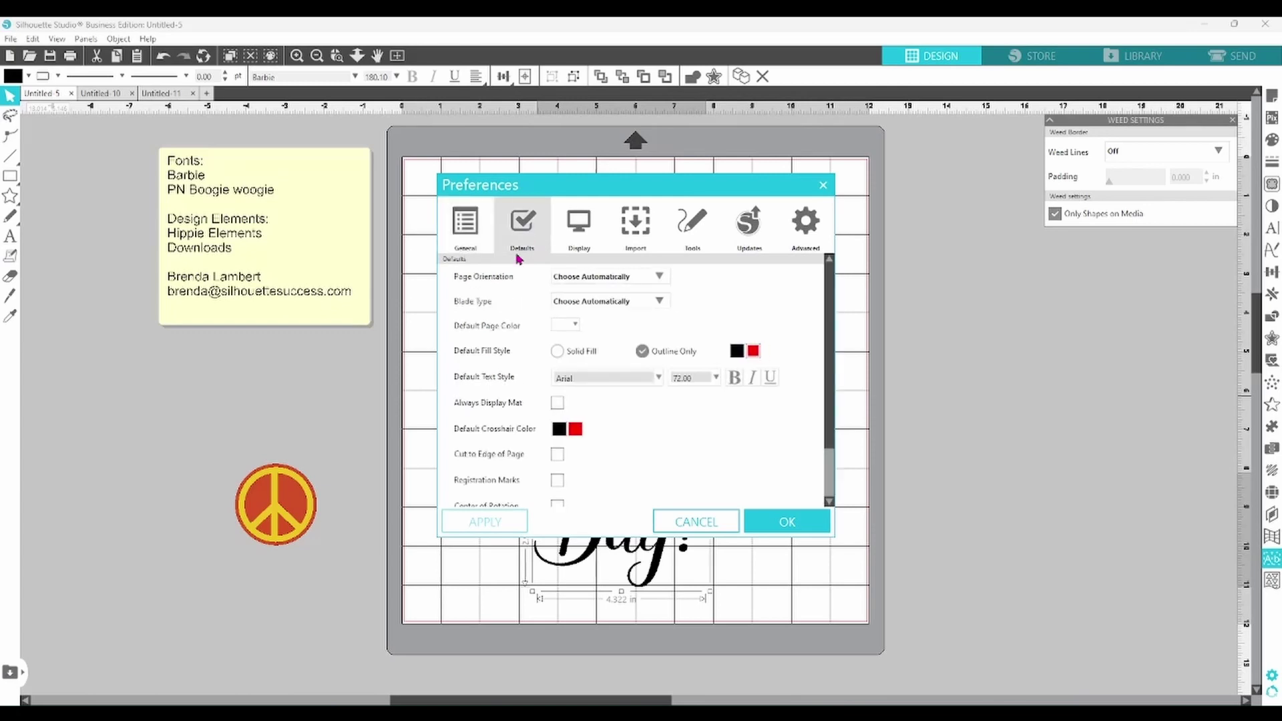
- Set Default Fill Style to Solid Fill and confirm, deselect Day!, then reopen Preferences
{"action": "left_click_drag", "start_coordinate": [828, 348], "coordinate": [834, 431]}
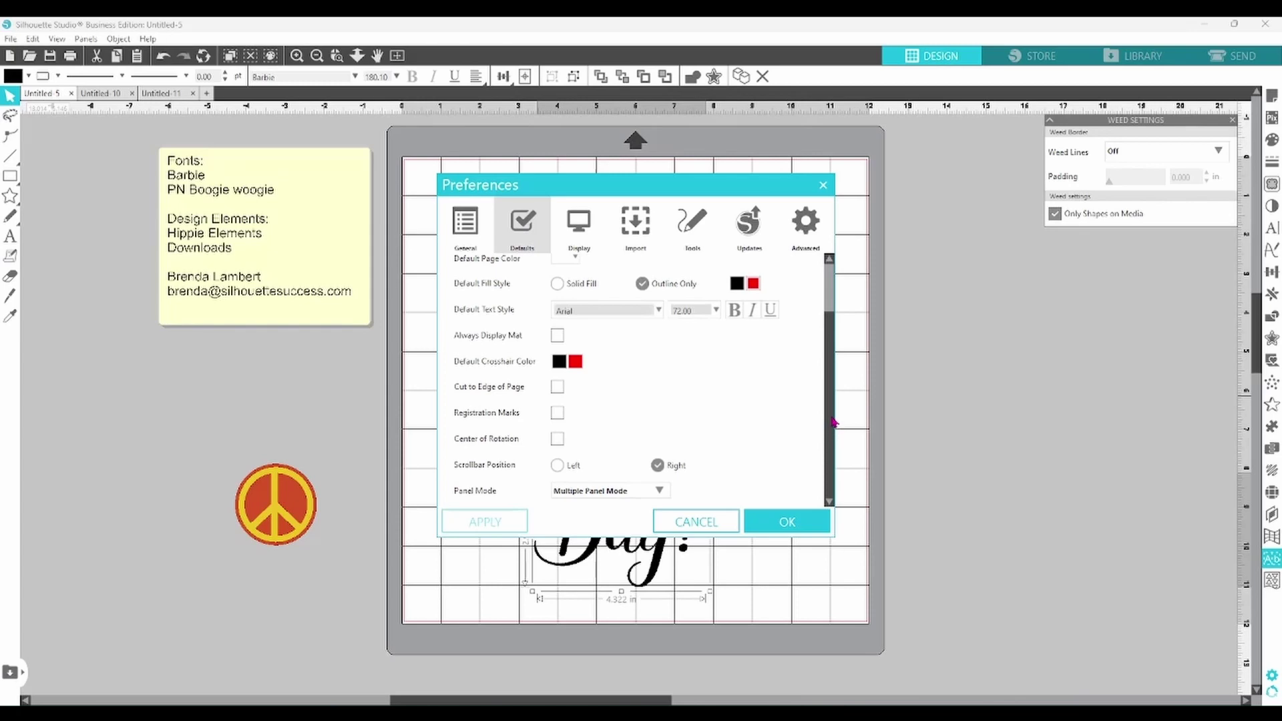
{"action": "left_click_drag", "start_coordinate": [833, 398], "coordinate": [829, 347]}
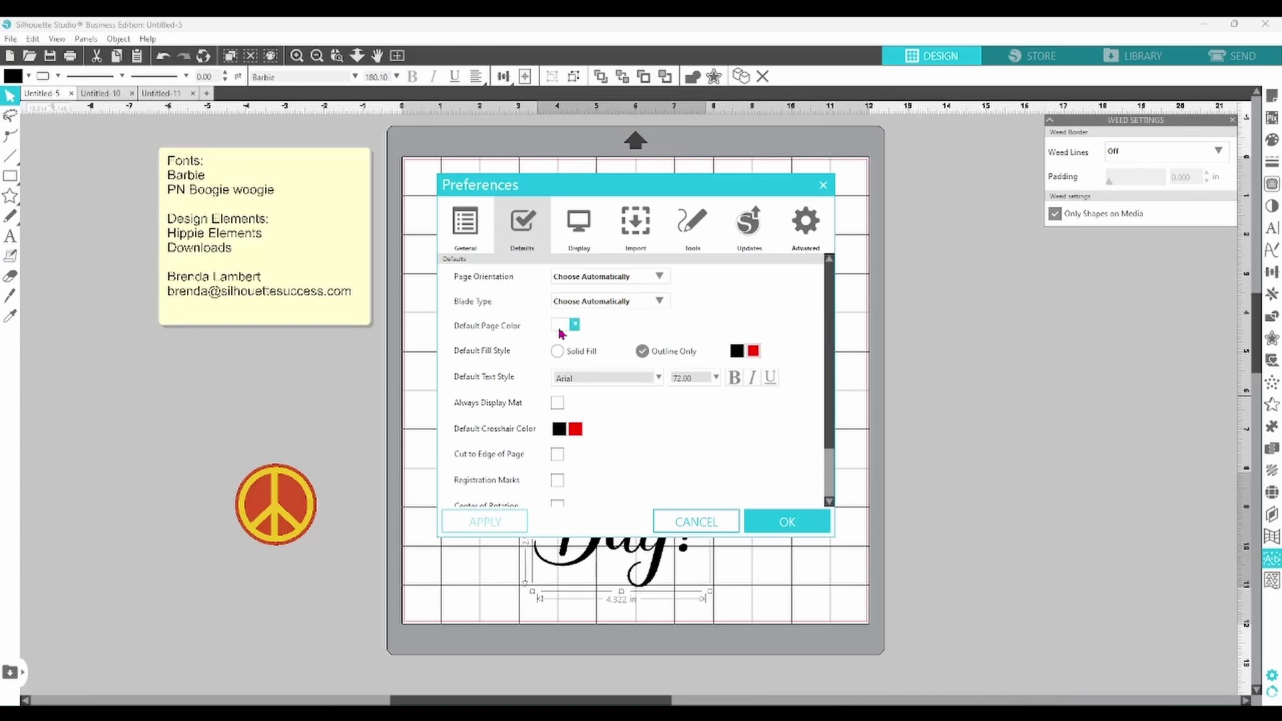
{"action": "scroll", "coordinate": [487, 347], "scroll_direction": "down", "scroll_amount": 1}
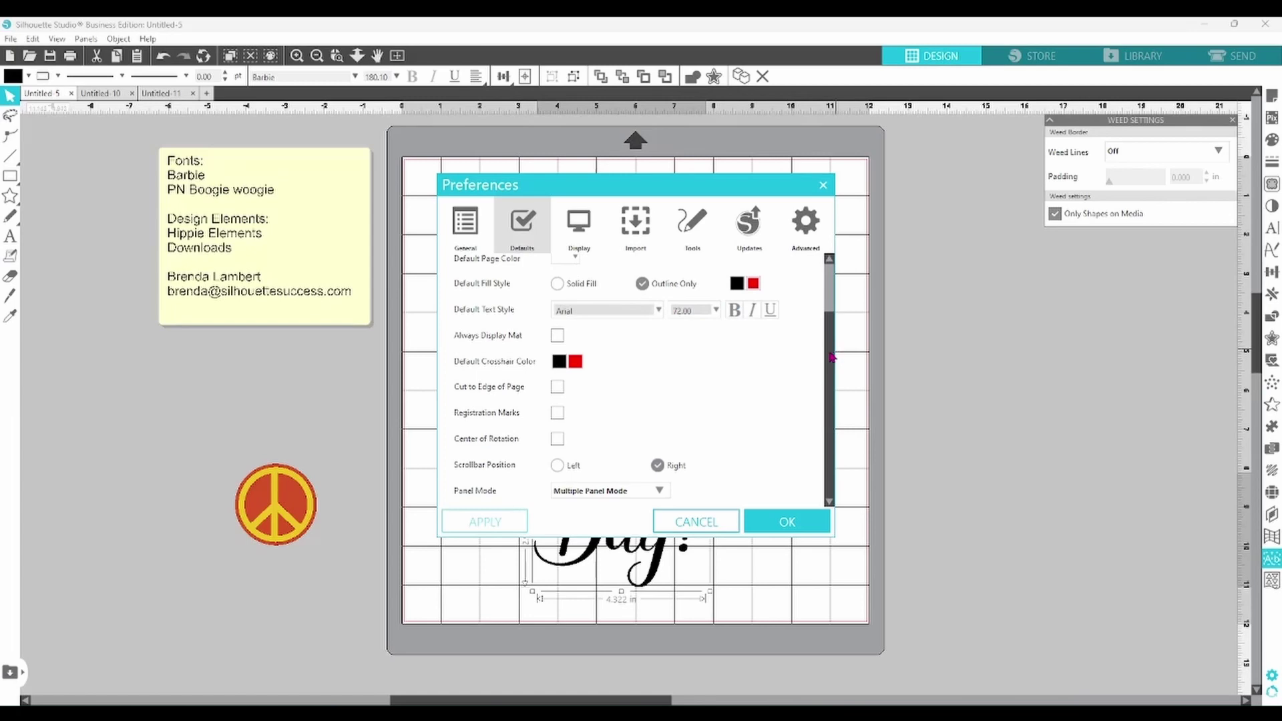
{"action": "left_click_drag", "start_coordinate": [831, 358], "coordinate": [829, 319]}
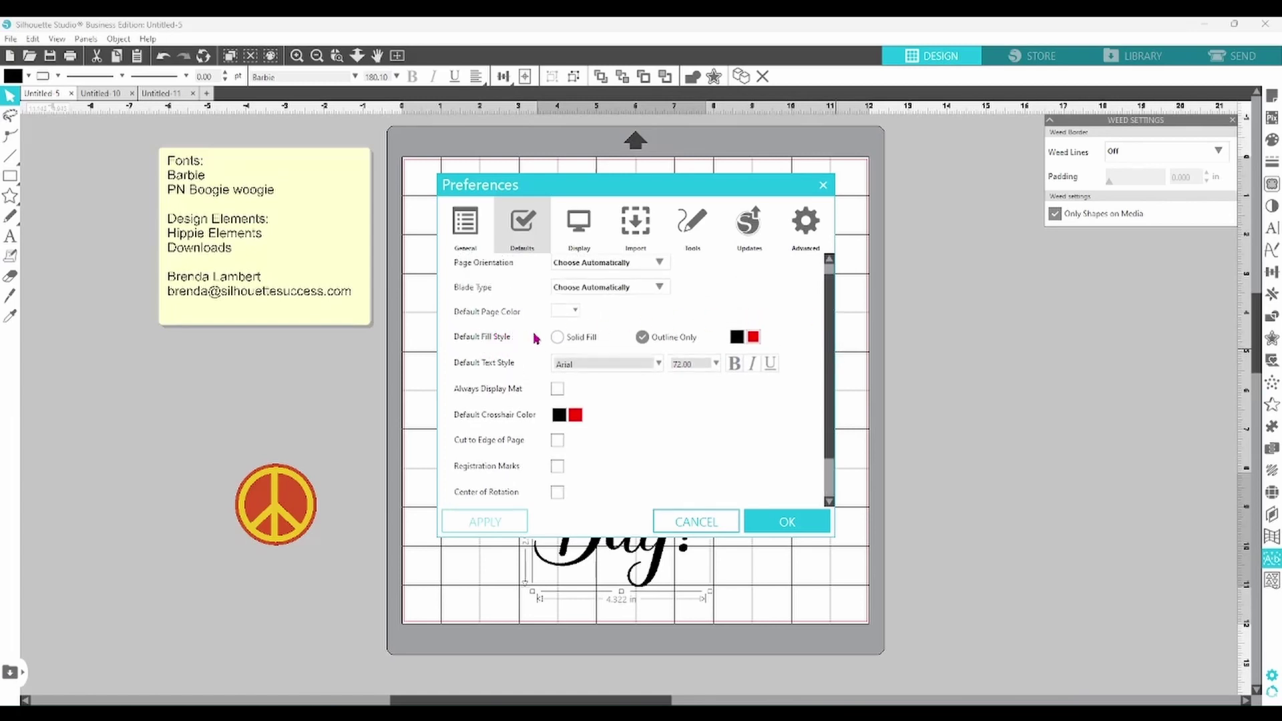
{"action": "left_click", "coordinate": [558, 338]}
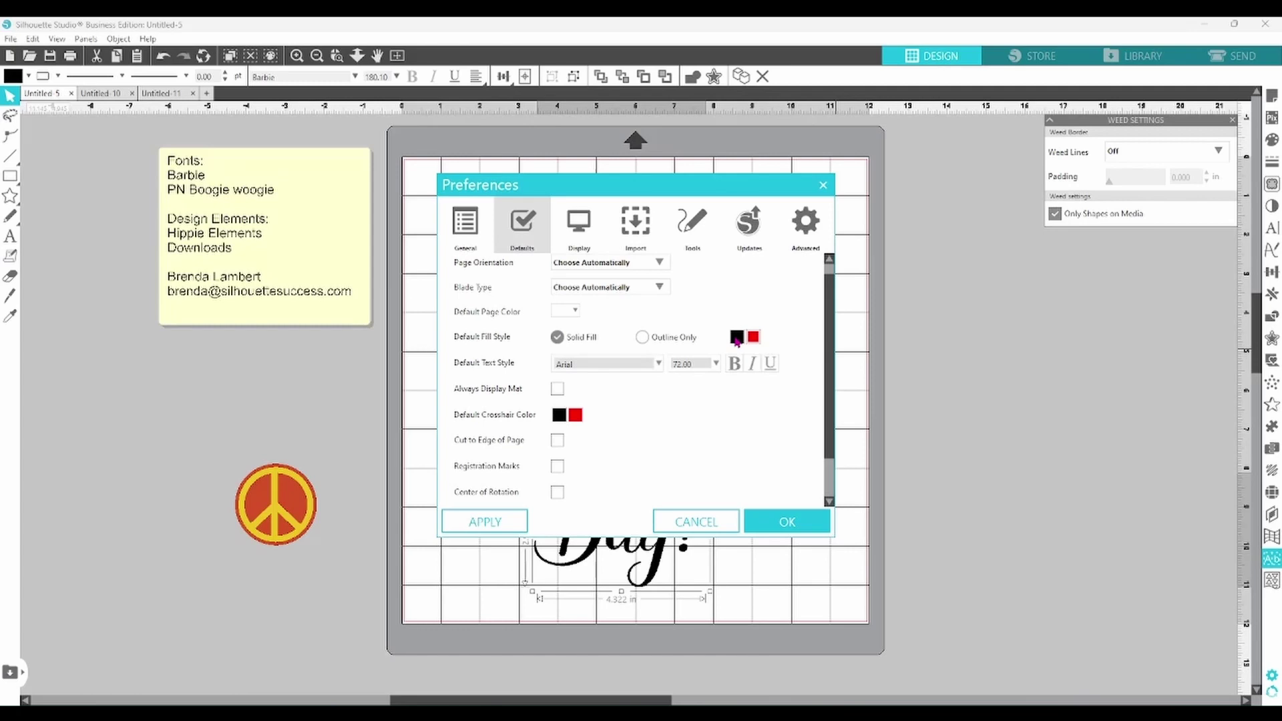
{"action": "left_click", "coordinate": [781, 525]}
{"action": "left_click", "coordinate": [781, 528]}
{"action": "left_click", "coordinate": [1272, 675]}
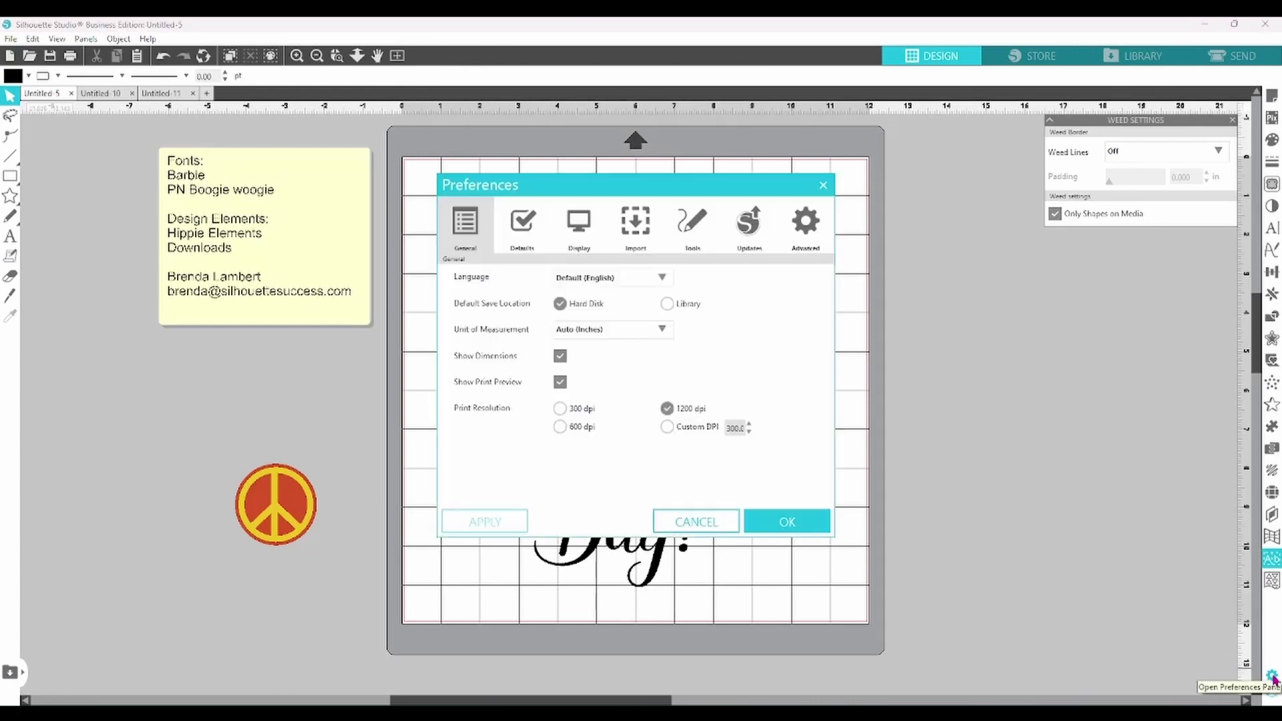
- On the Defaults page set Panel Mode to Single Panel Mode, apply it, and click OK
{"action": "left_click", "coordinate": [528, 228]}
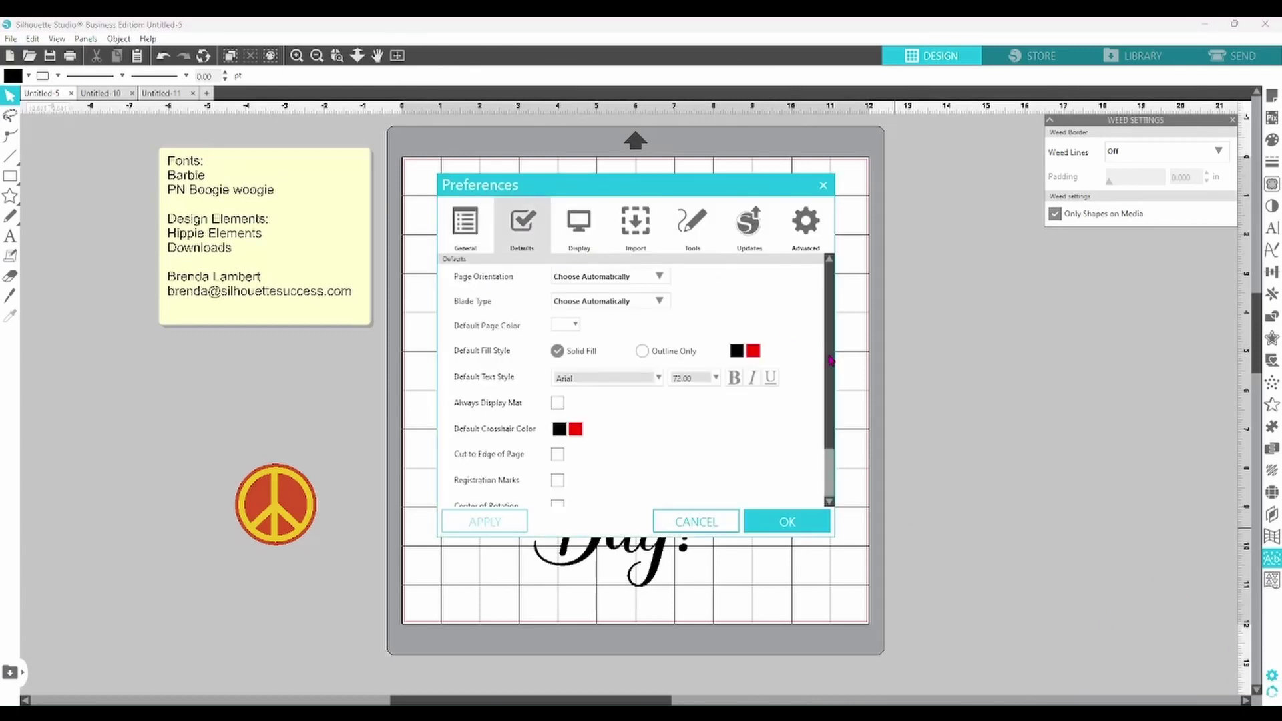
{"action": "left_click_drag", "start_coordinate": [831, 367], "coordinate": [834, 420]}
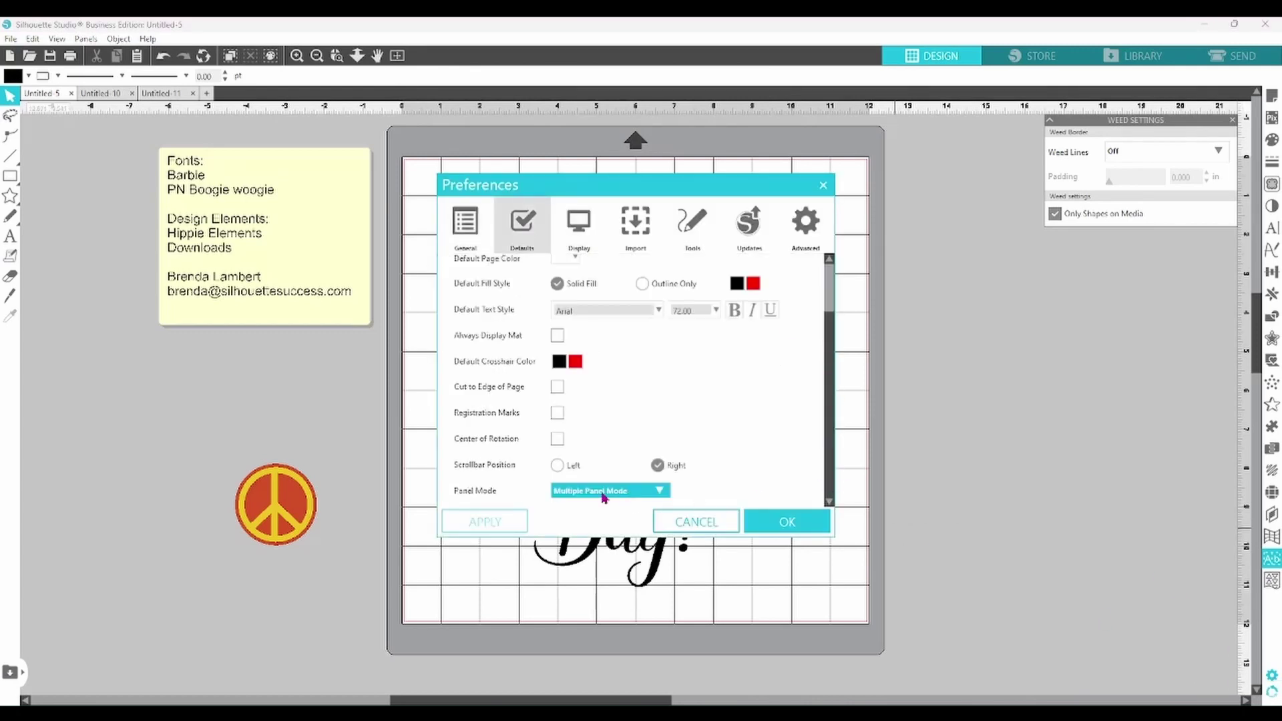
{"action": "left_click", "coordinate": [661, 492]}
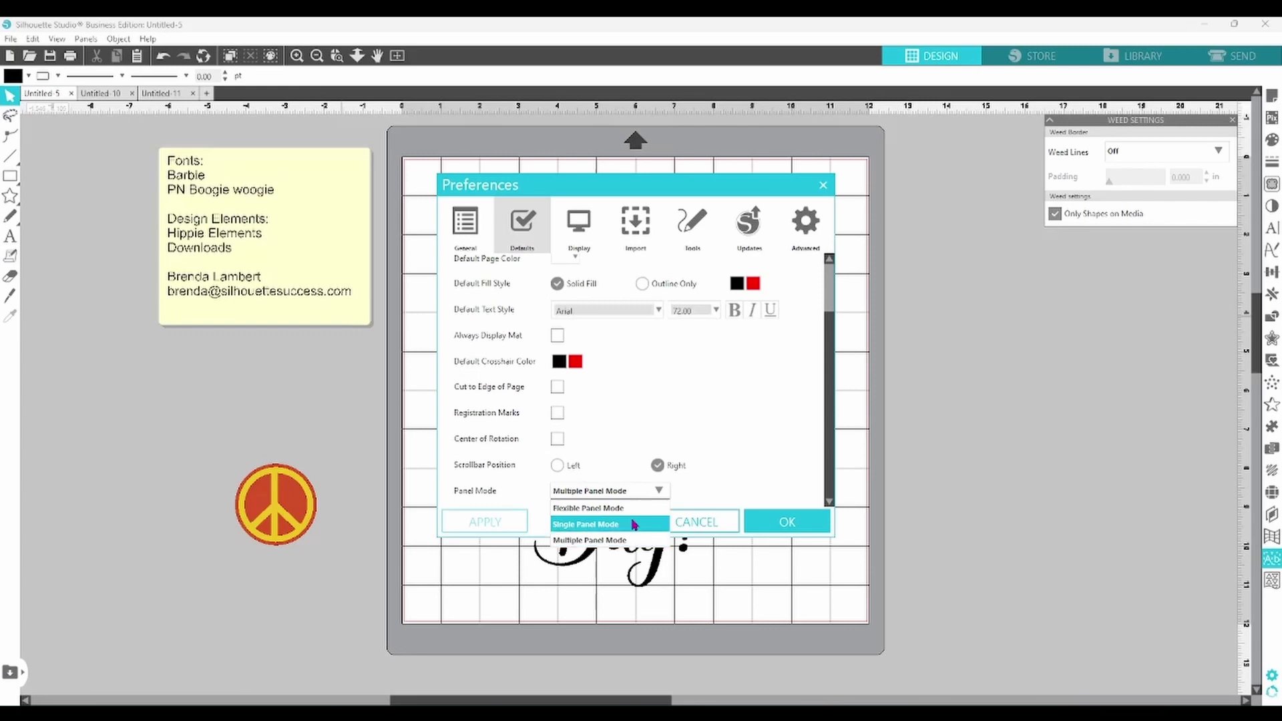
{"action": "left_click", "coordinate": [634, 524]}
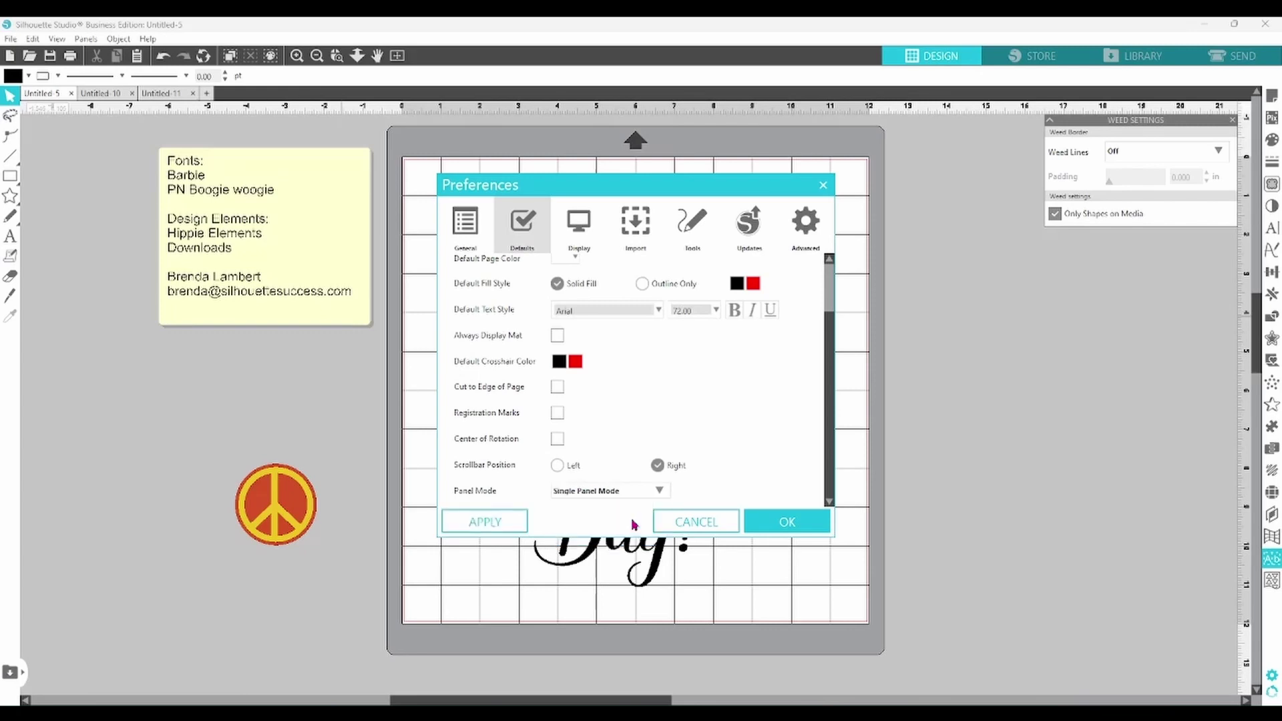
{"action": "left_click", "coordinate": [491, 522]}
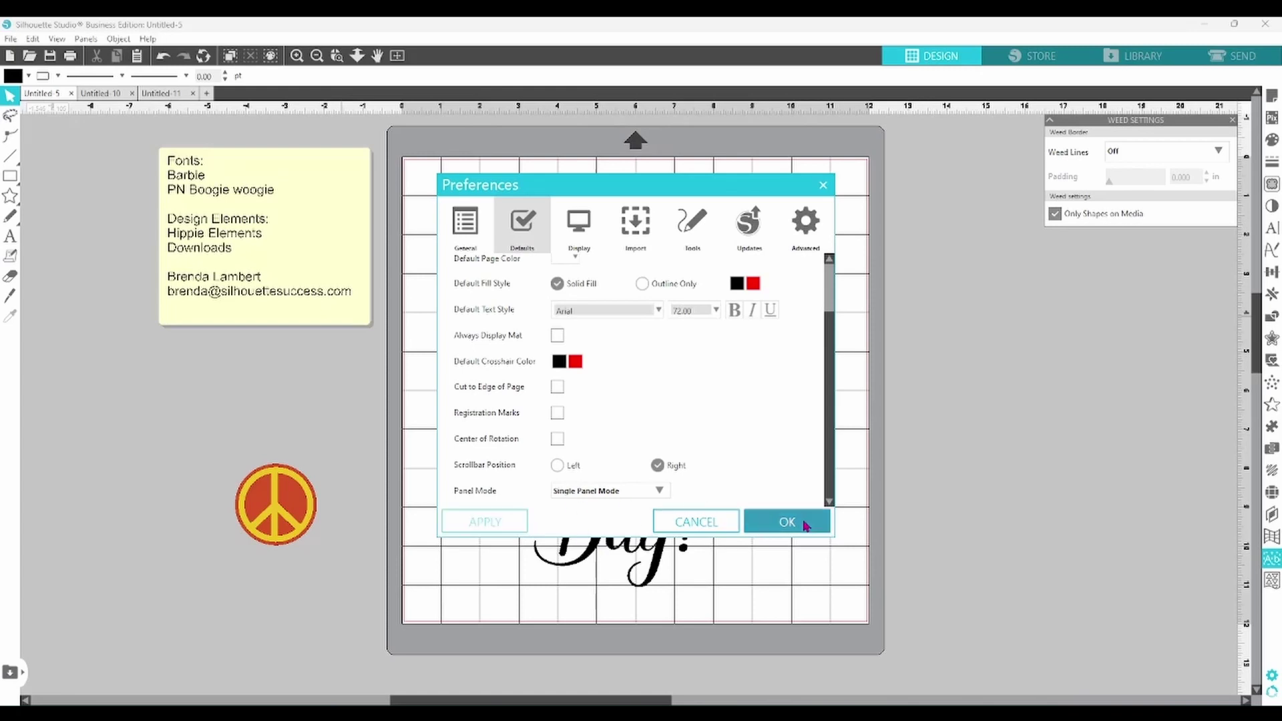
{"action": "left_click", "coordinate": [804, 525]}
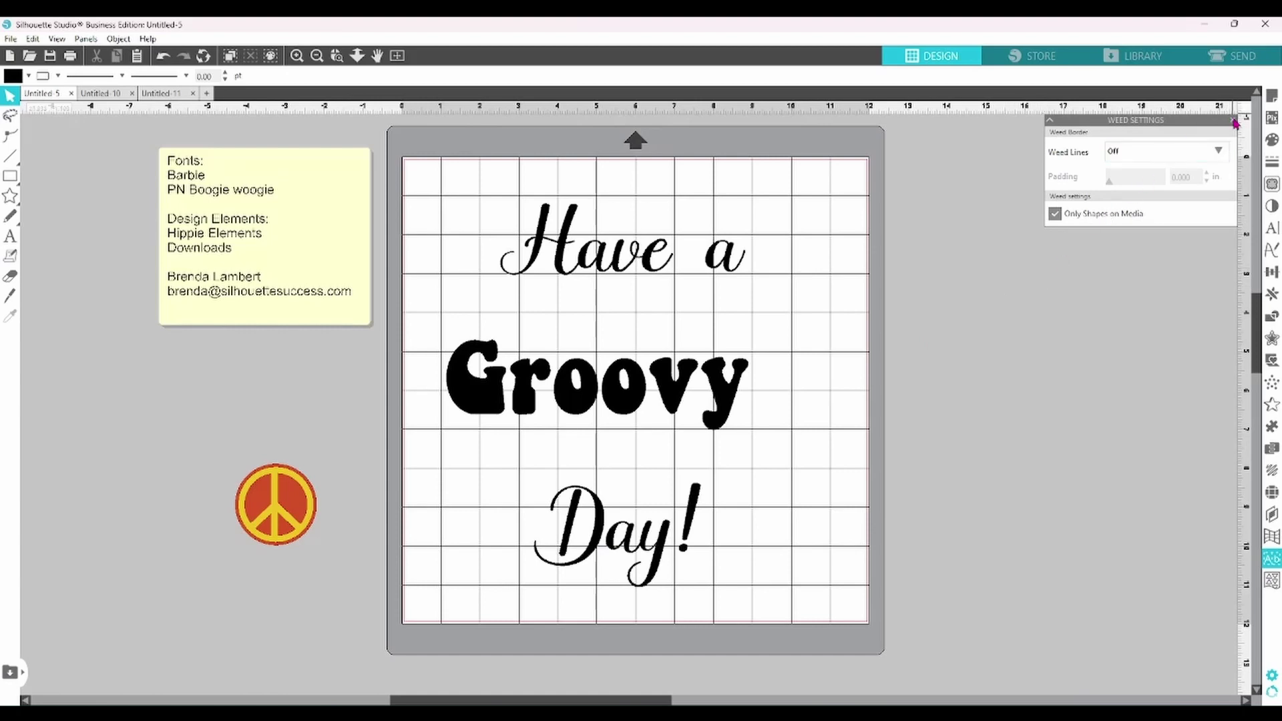
- Check the puzzle and weld panels, then switch Panel Mode back to Flexible Panel Mode
{"action": "left_click", "coordinate": [1274, 426]}
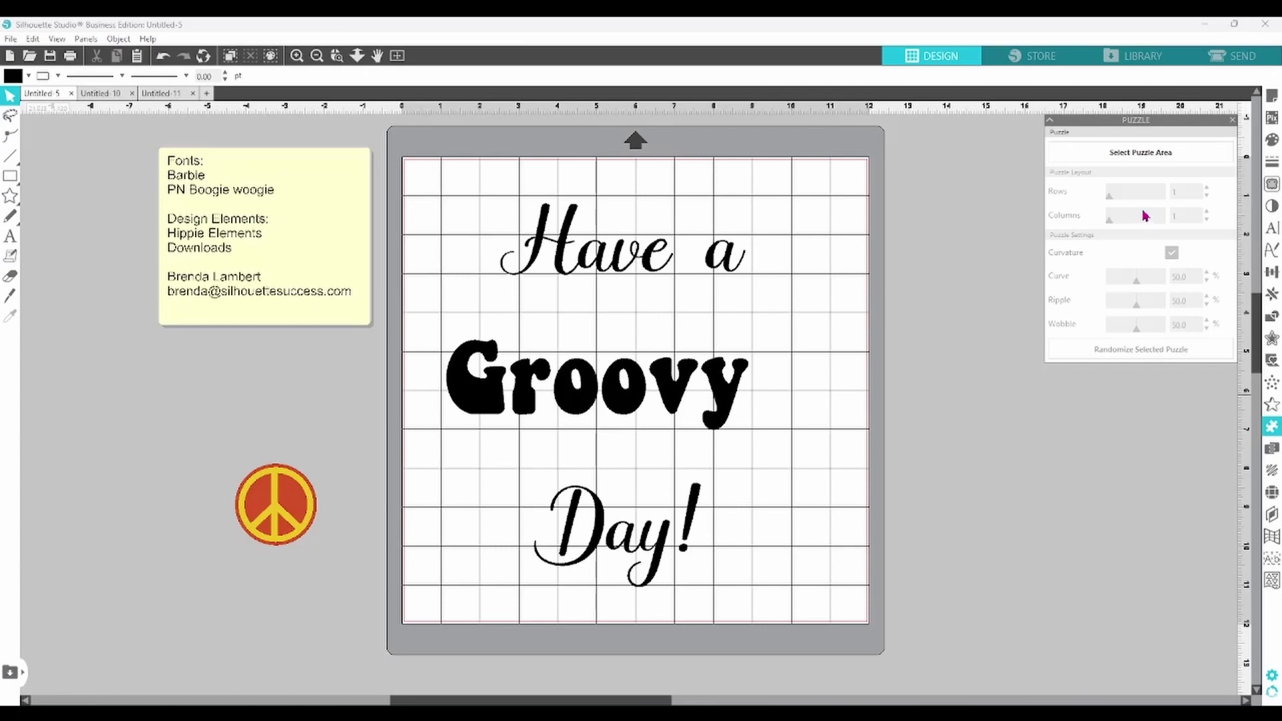
{"action": "left_click", "coordinate": [1271, 318]}
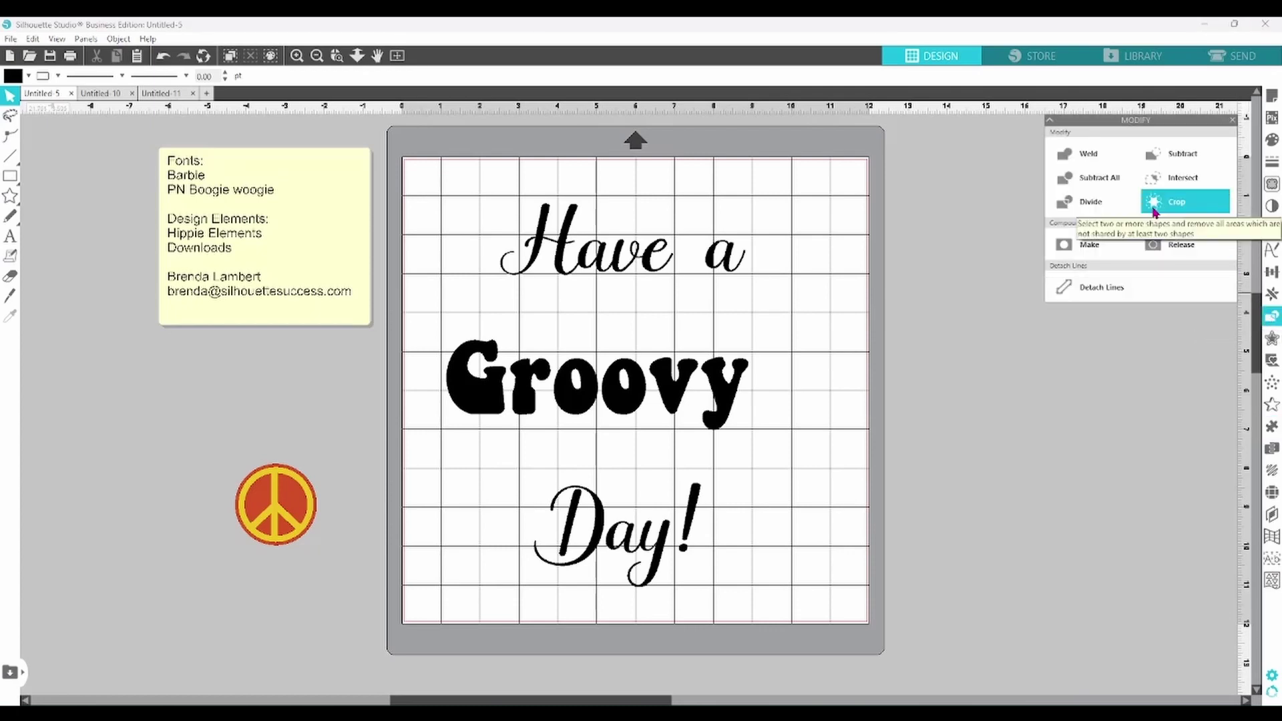
{"action": "left_click", "coordinate": [1271, 581]}
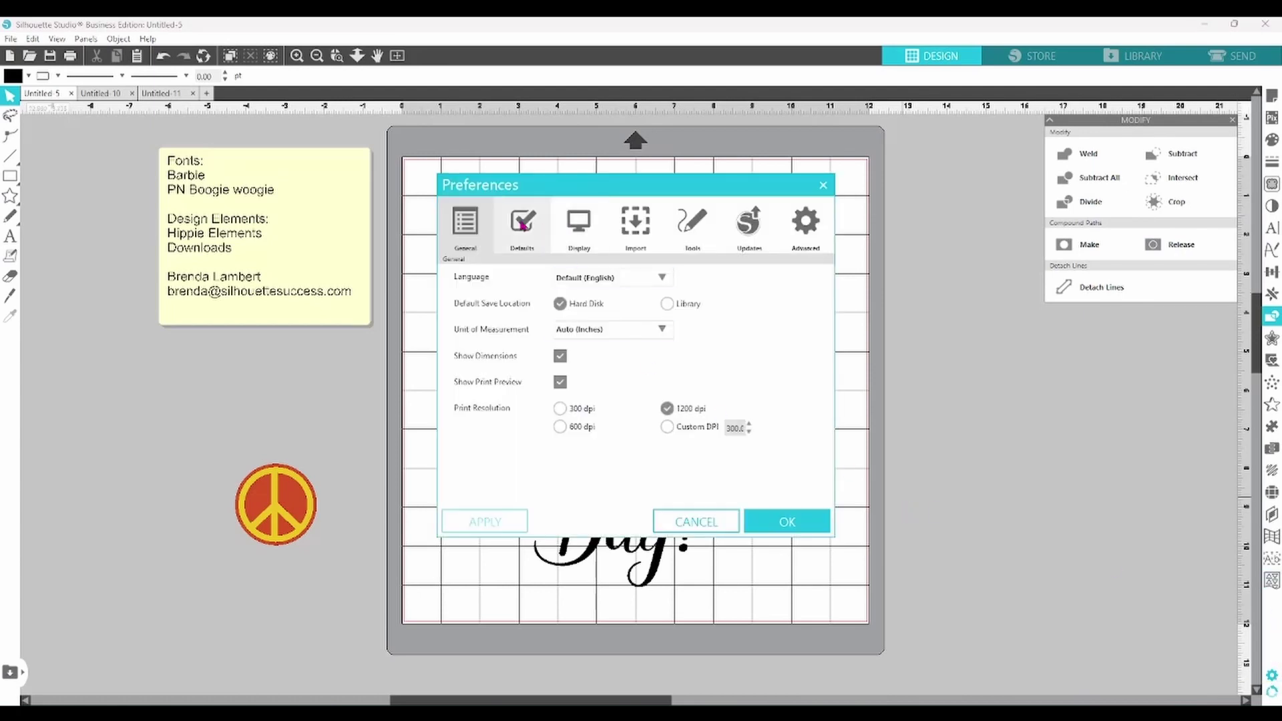
{"action": "left_click", "coordinate": [523, 224]}
{"action": "scroll", "coordinate": [832, 458], "scroll_direction": "down", "scroll_amount": 2}
{"action": "scroll", "coordinate": [833, 459], "scroll_direction": "down", "scroll_amount": 1}
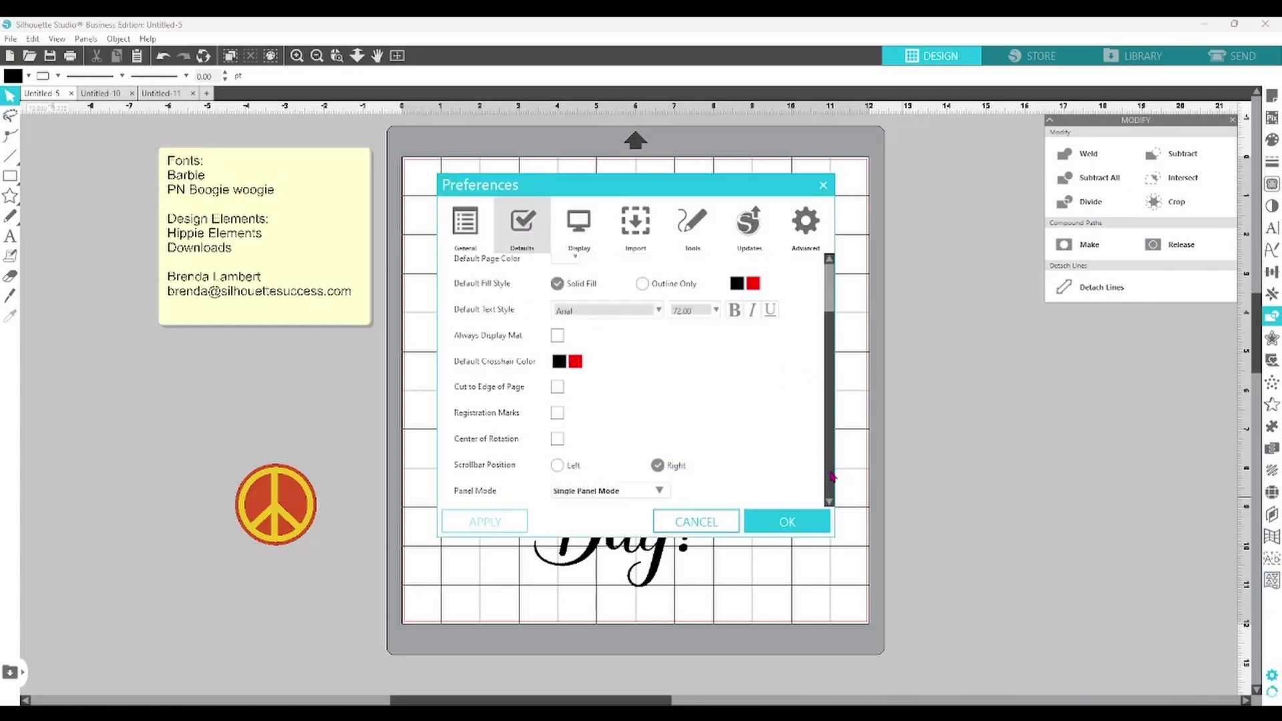
{"action": "left_click", "coordinate": [659, 496]}
{"action": "left_click", "coordinate": [656, 509]}
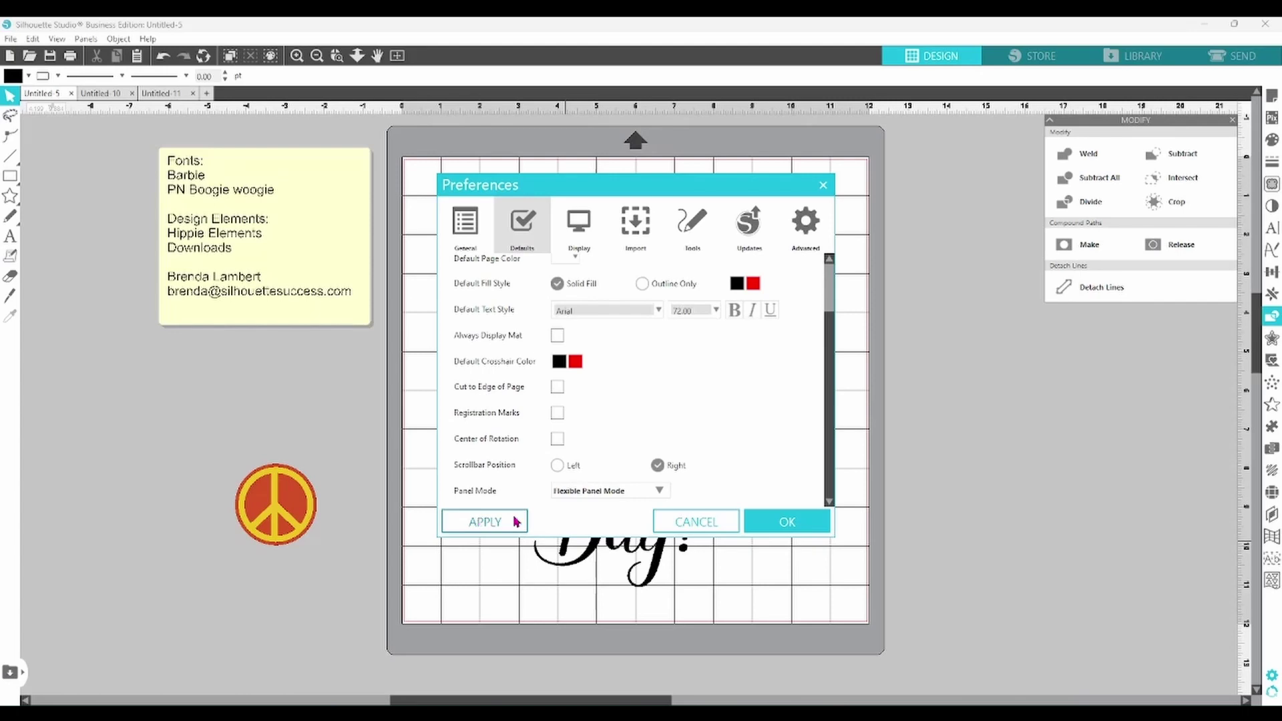
{"action": "left_click", "coordinate": [804, 527]}
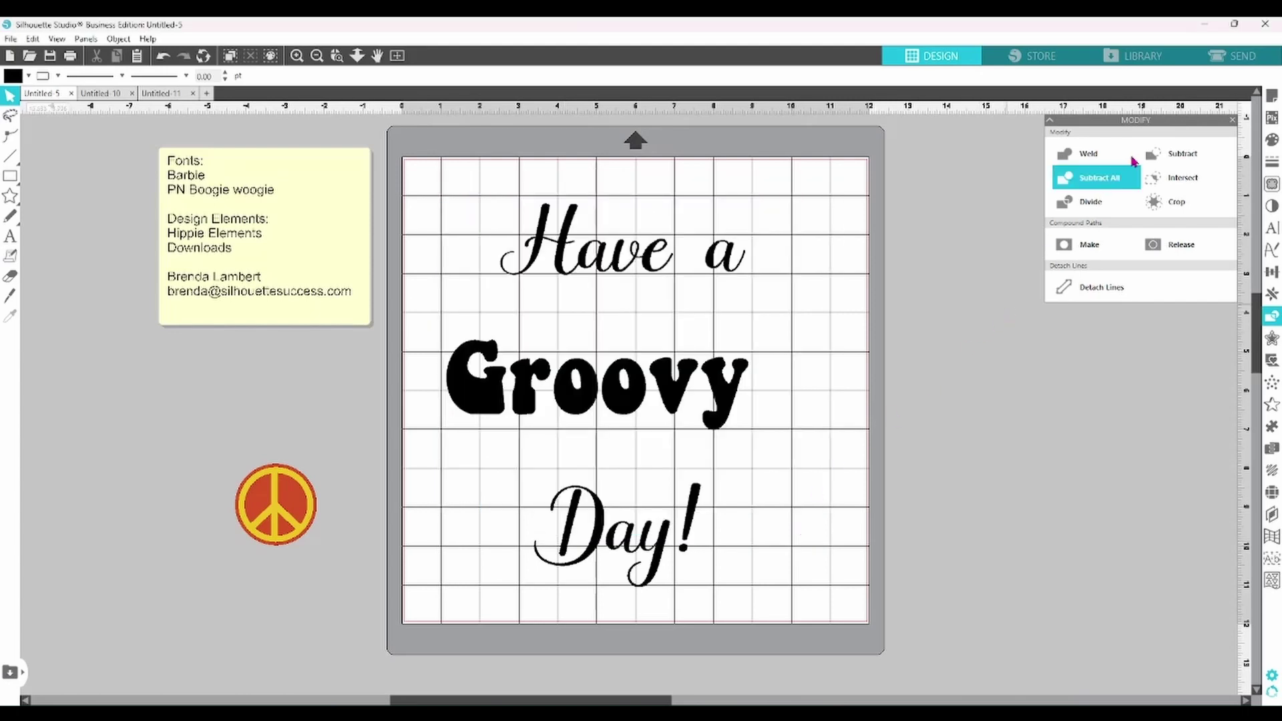
- Open and dock the Text Style, Fill and Transform panels, close them all, then open Preferences
{"action": "left_click", "coordinate": [1271, 229]}
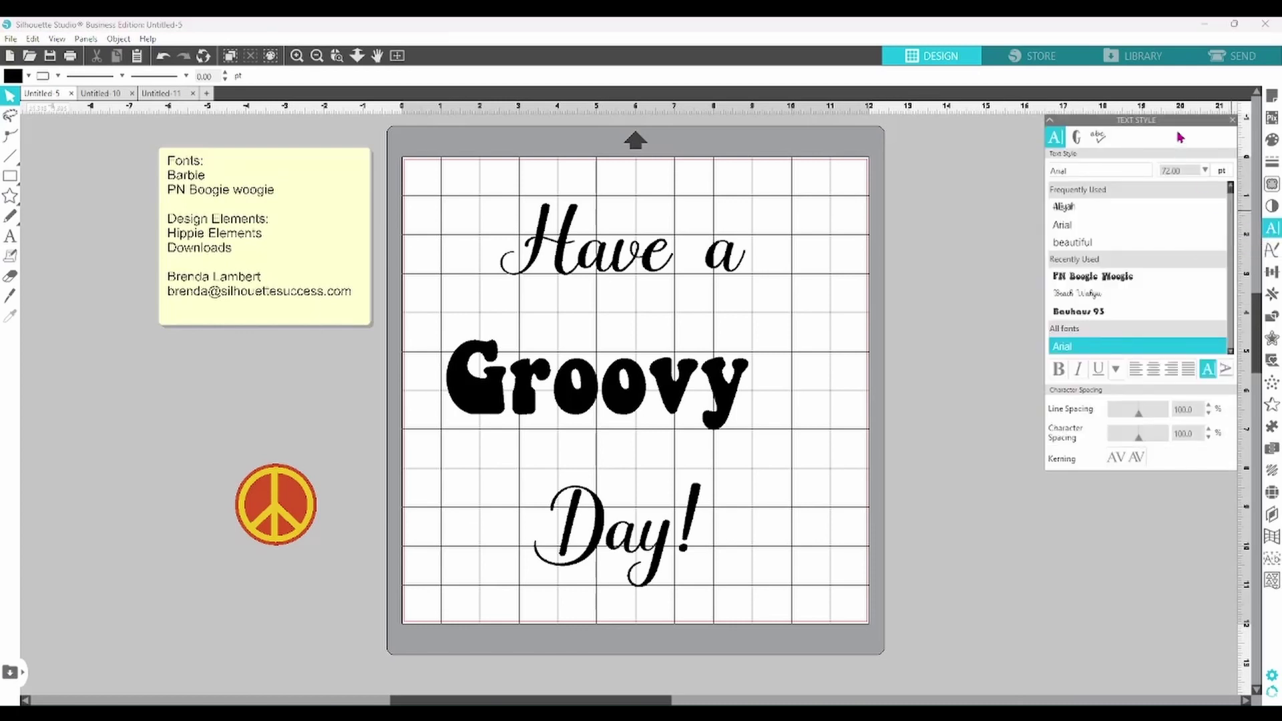
{"action": "left_click_drag", "start_coordinate": [1176, 123], "coordinate": [973, 118]}
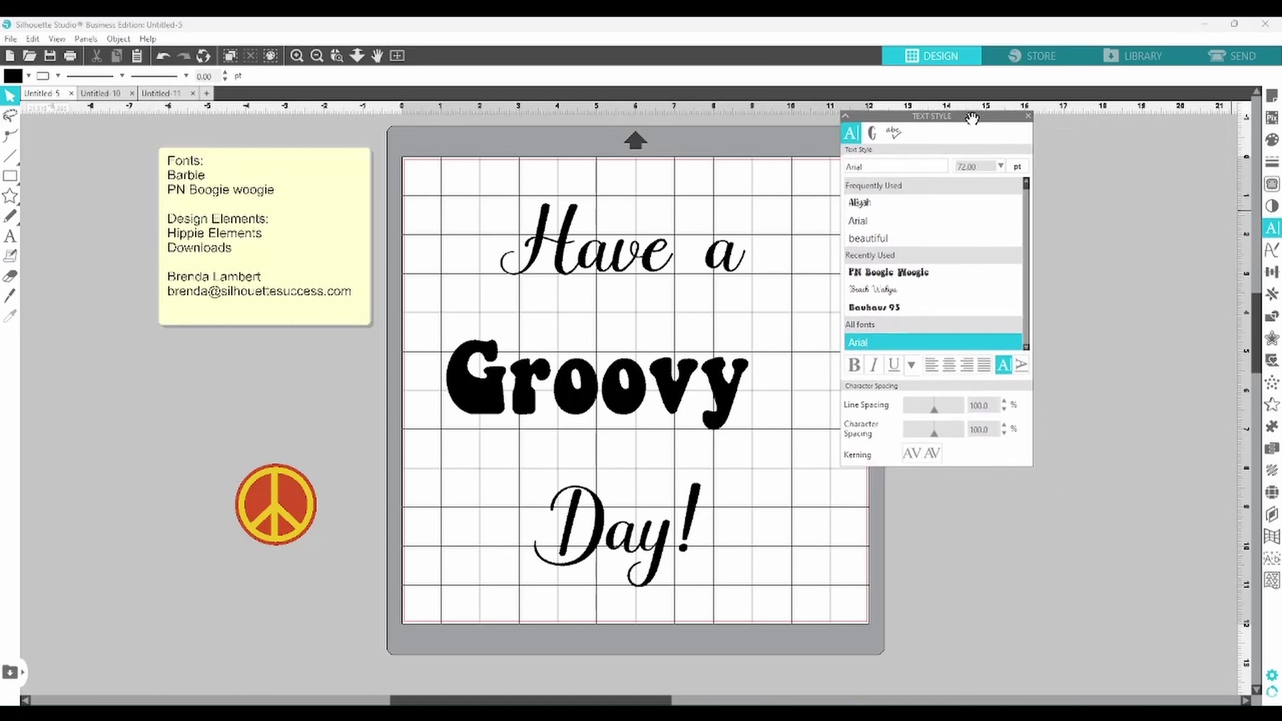
{"action": "left_click", "coordinate": [1270, 141]}
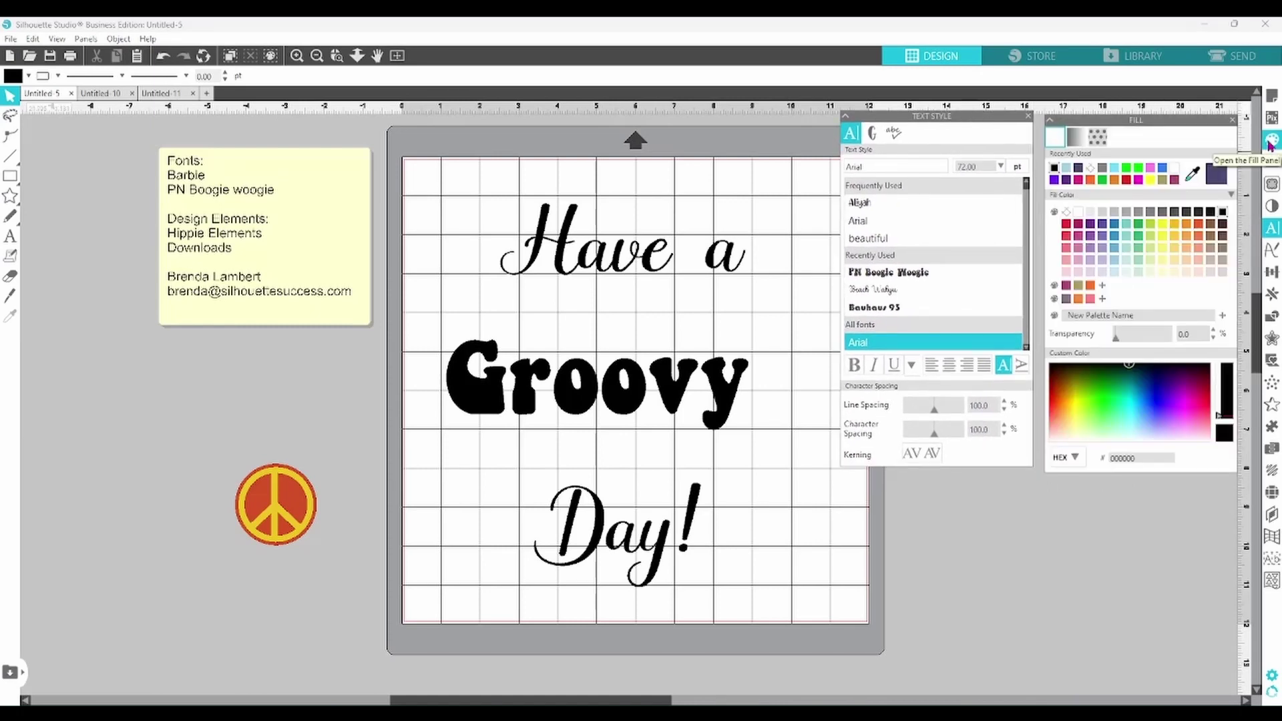
{"action": "left_click_drag", "start_coordinate": [1135, 120], "coordinate": [738, 127]}
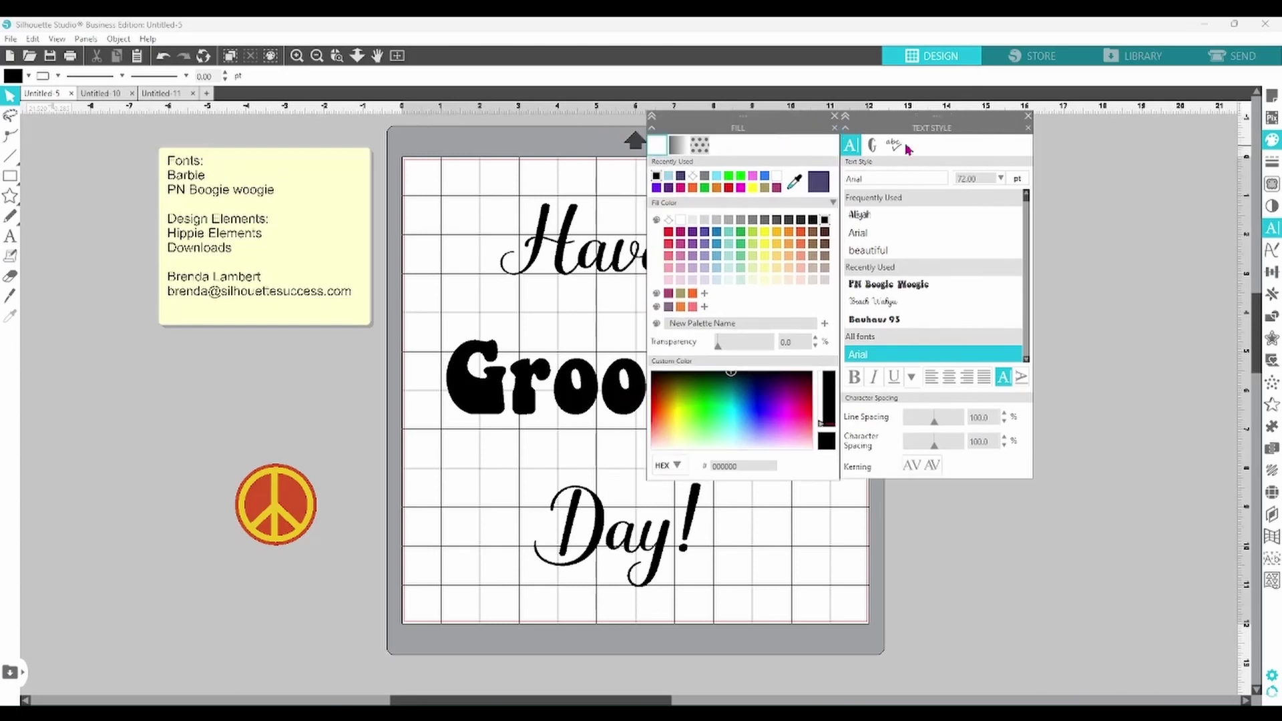
{"action": "left_click", "coordinate": [1272, 272]}
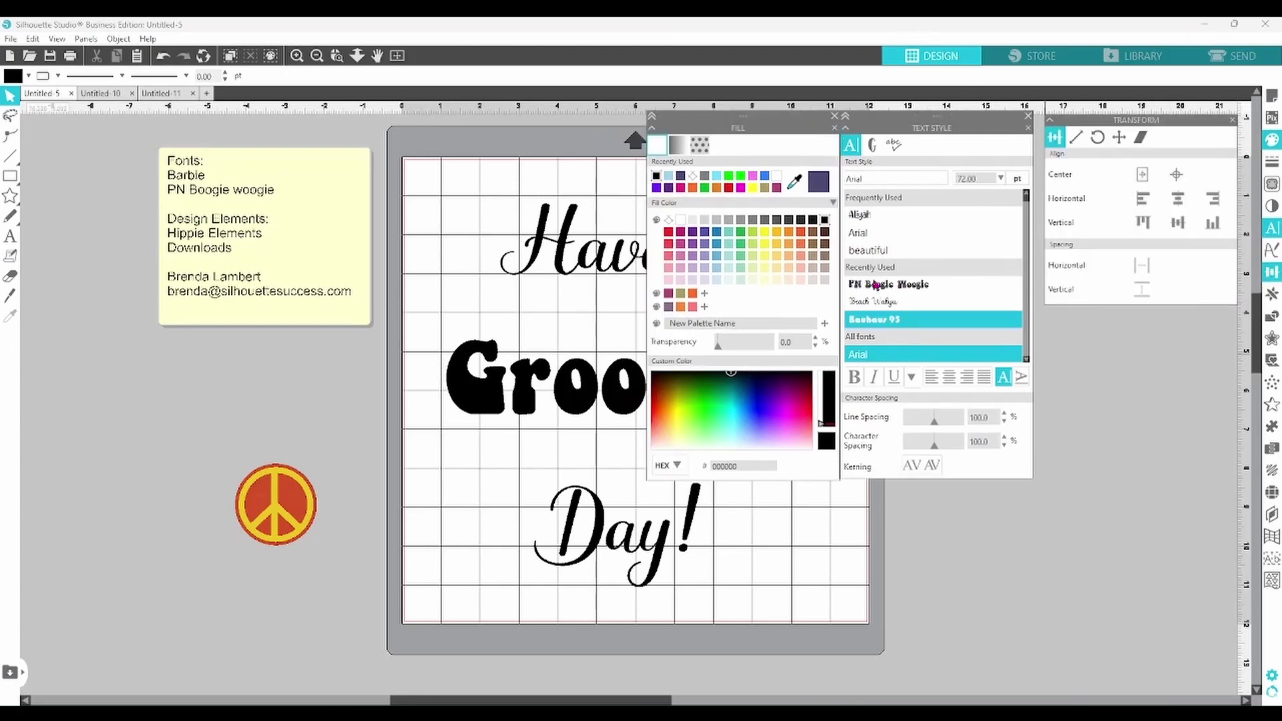
{"action": "left_click", "coordinate": [834, 116]}
{"action": "left_click", "coordinate": [1028, 116]}
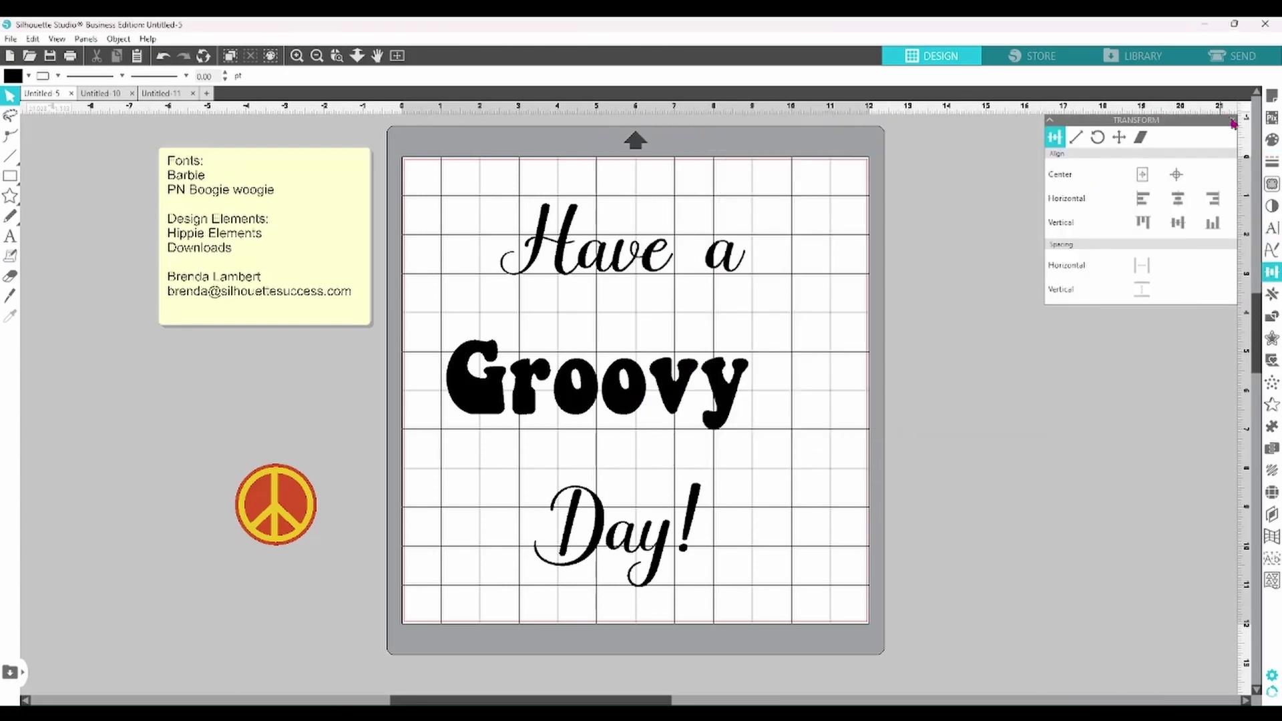
{"action": "left_click", "coordinate": [1232, 121]}
{"action": "left_click", "coordinate": [1271, 675]}
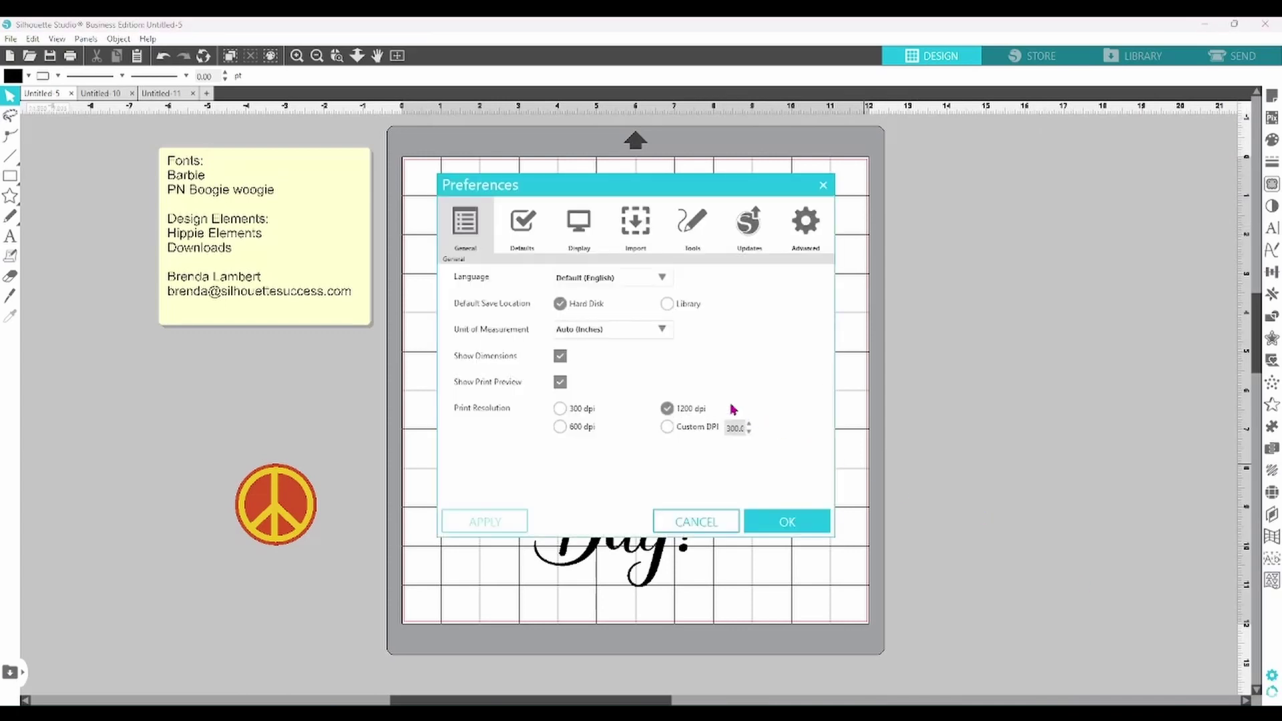
- Keep Panel Mode at Multiple Panel Mode in Preferences Defaults and confirm with OK
{"action": "left_click", "coordinate": [522, 226]}
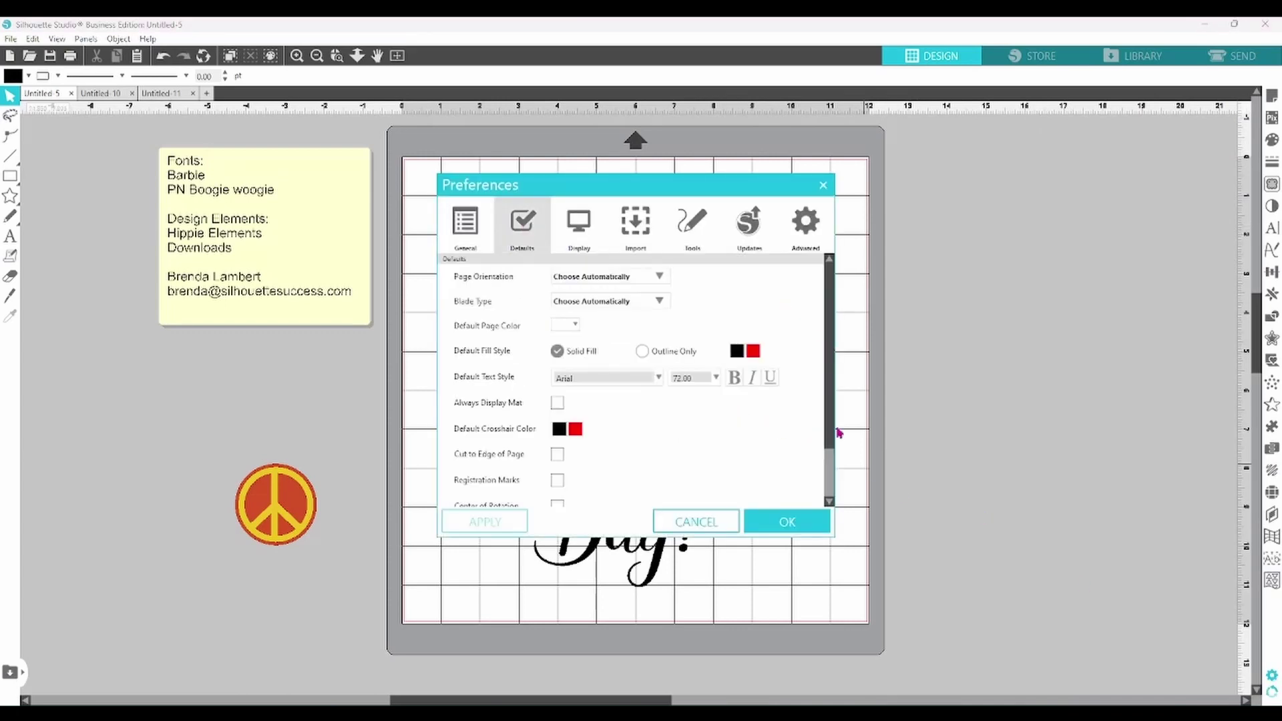
{"action": "scroll", "coordinate": [831, 434], "scroll_direction": "down", "scroll_amount": 2}
{"action": "left_click", "coordinate": [608, 490]}
{"action": "left_click", "coordinate": [596, 546]}
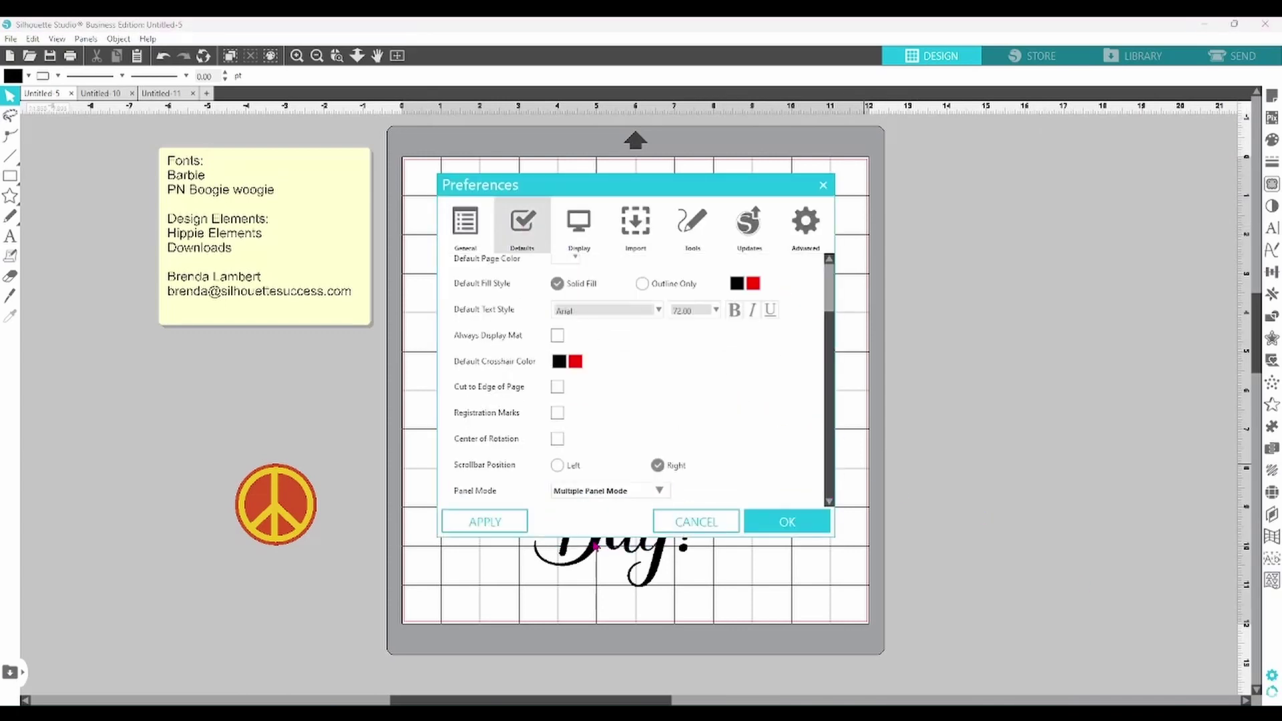
{"action": "left_click", "coordinate": [787, 522]}
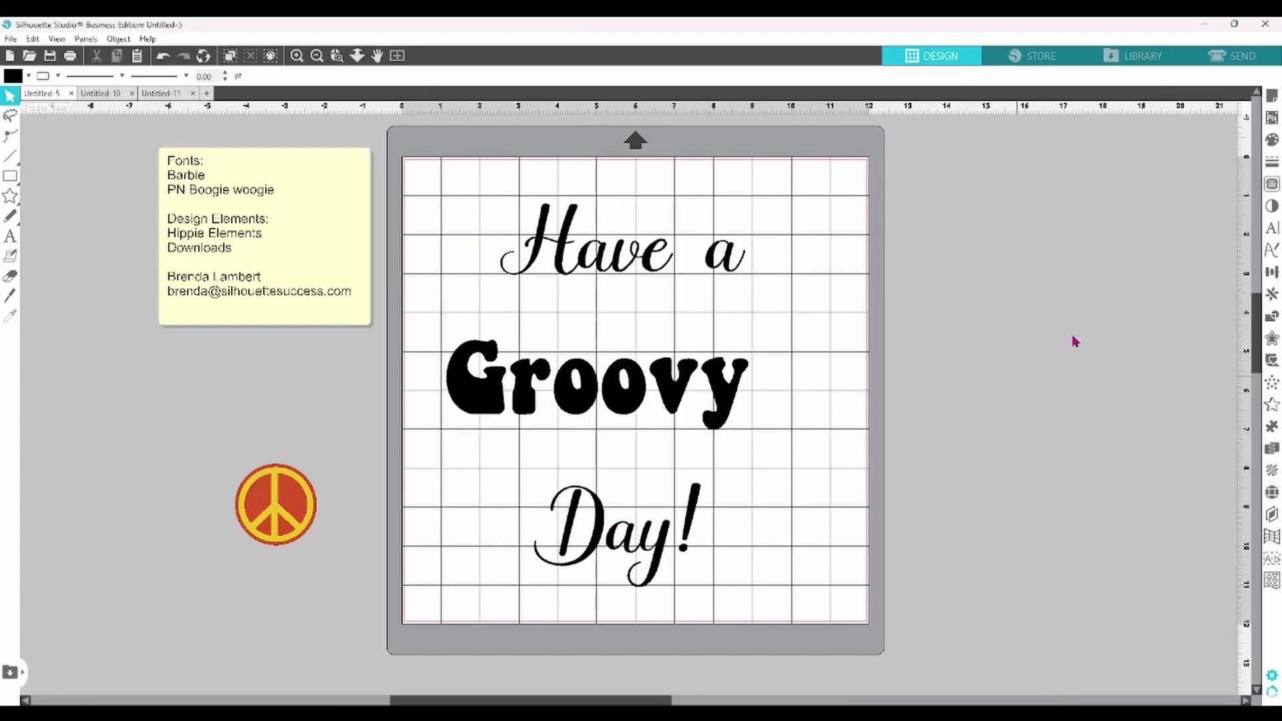
- Open Text Style, Page Setup, Fill and Puzzle panels, then close all but Text Style and reopen Preferences
{"action": "left_click", "coordinate": [1272, 231]}
{"action": "left_click", "coordinate": [1272, 97]}
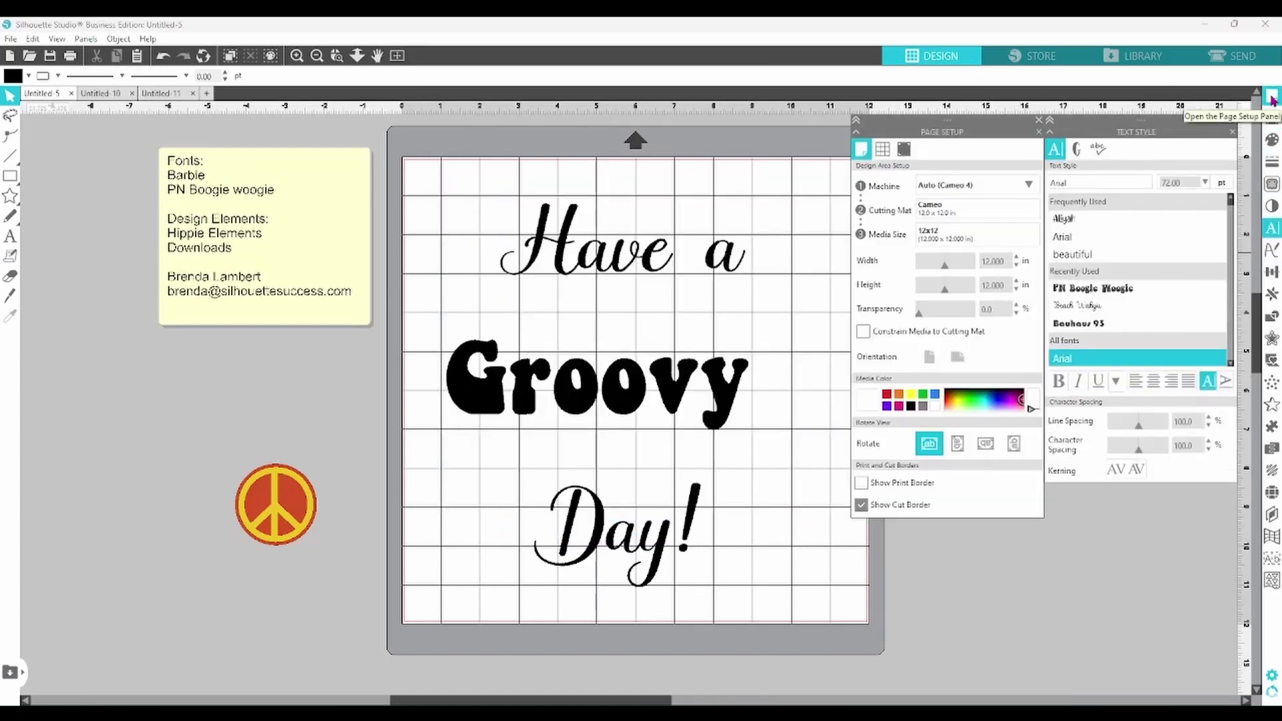
{"action": "left_click", "coordinate": [1272, 142]}
{"action": "left_click", "coordinate": [1272, 426]}
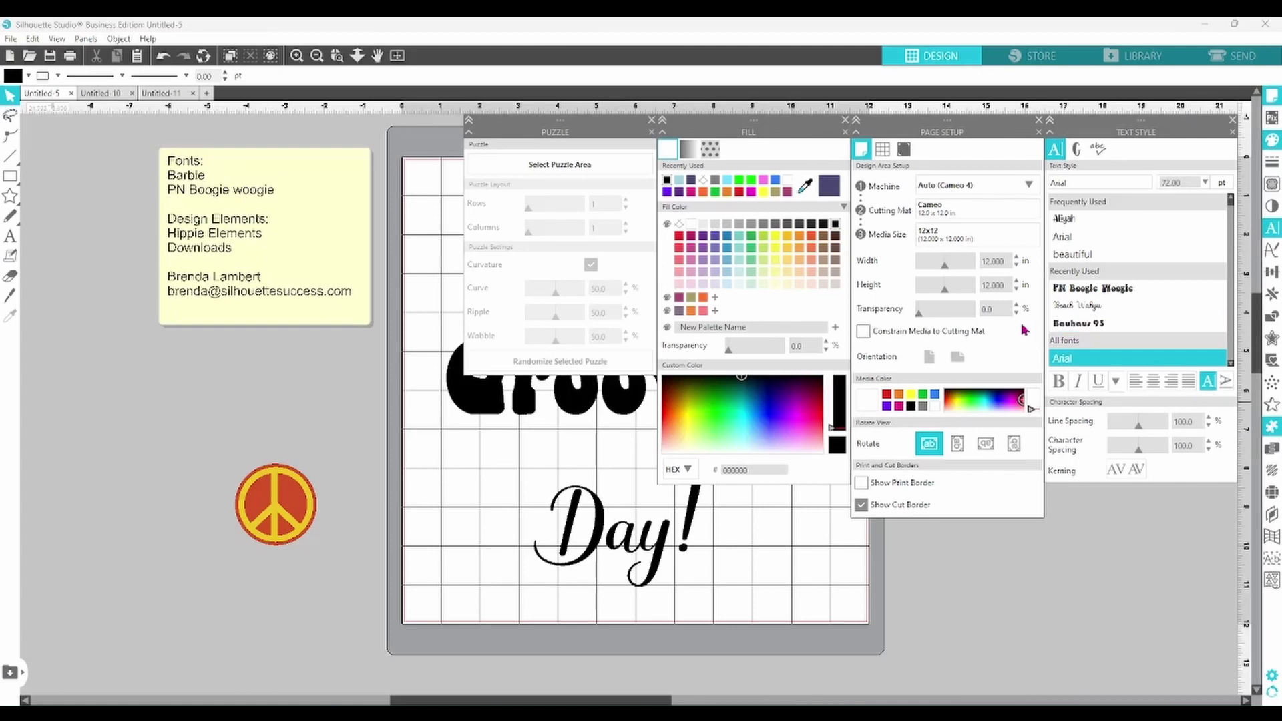
{"action": "left_click", "coordinate": [652, 120]}
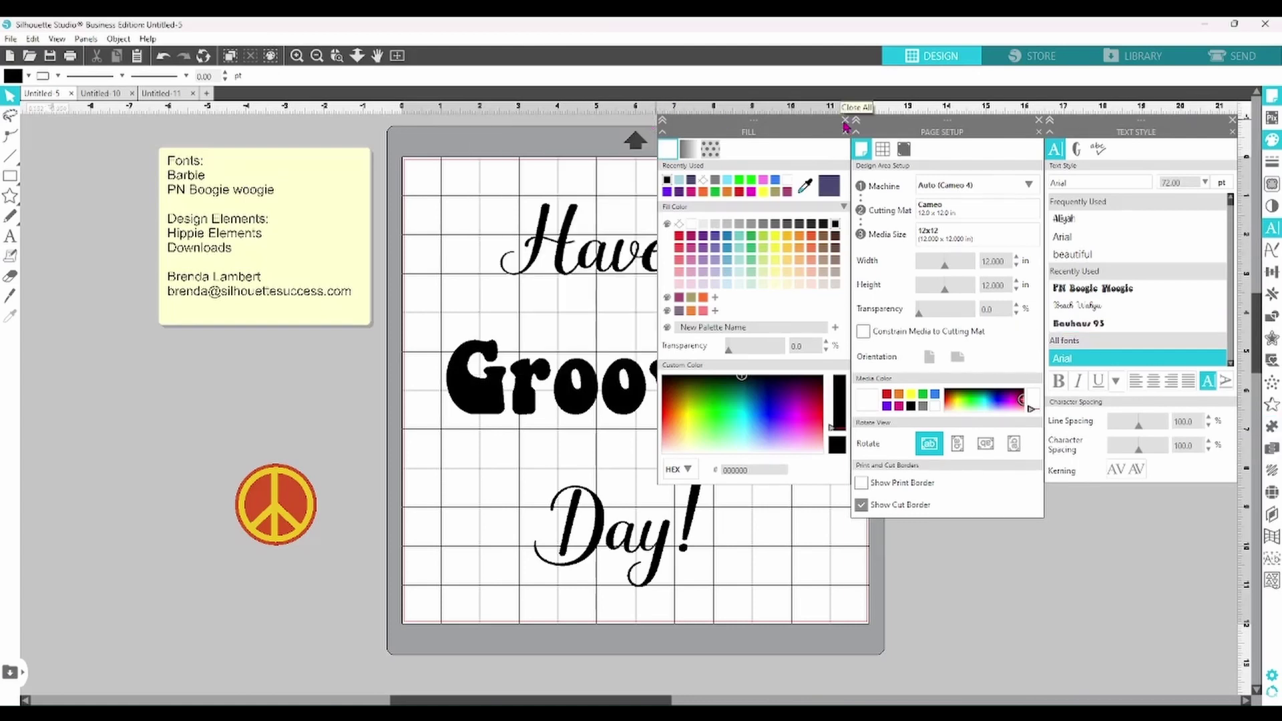
{"action": "left_click", "coordinate": [845, 123]}
{"action": "left_click", "coordinate": [1039, 127]}
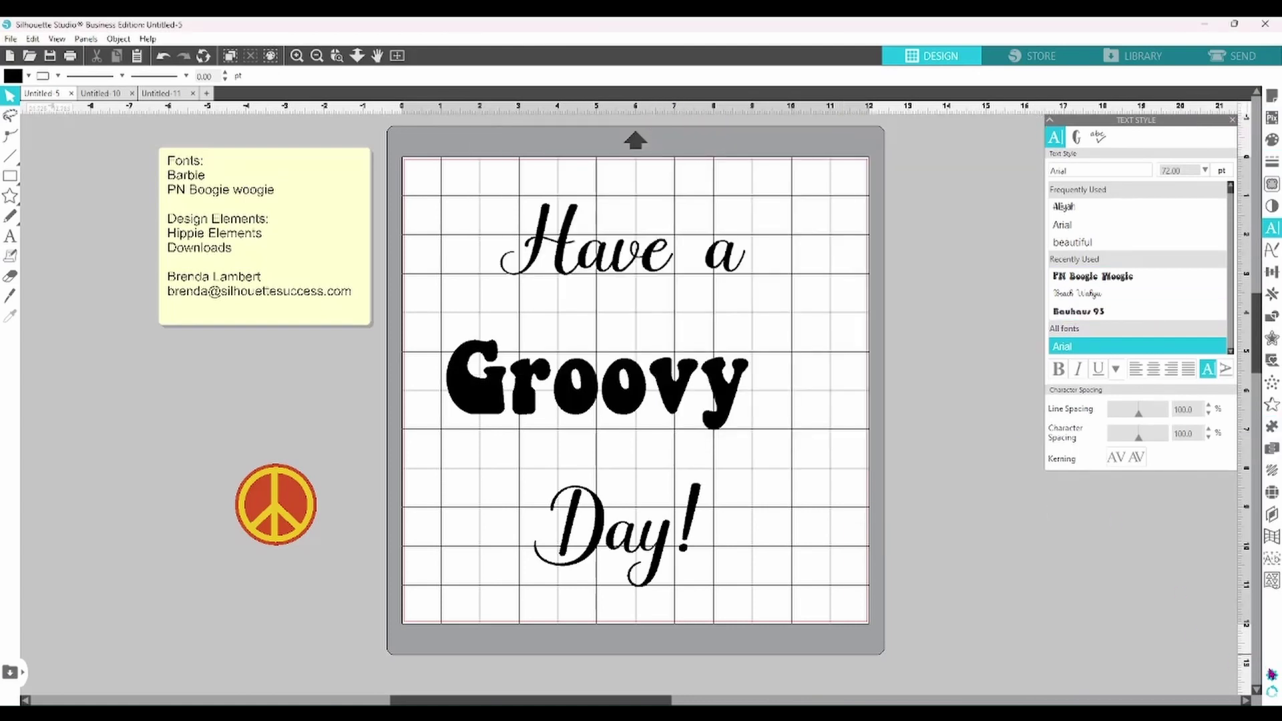
{"action": "left_click", "coordinate": [1272, 674]}
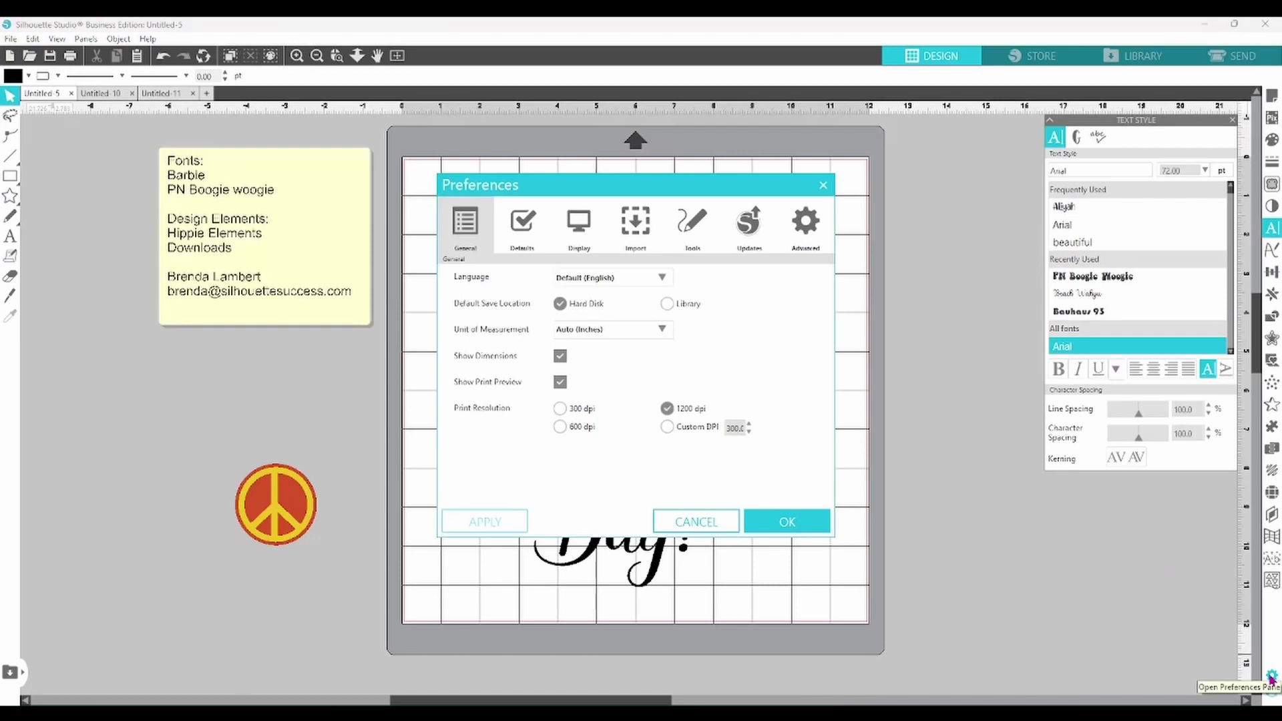
- Review Display preferences with antialiasing left at 6 Sample, then move to the Import page
{"action": "left_click", "coordinate": [540, 238]}
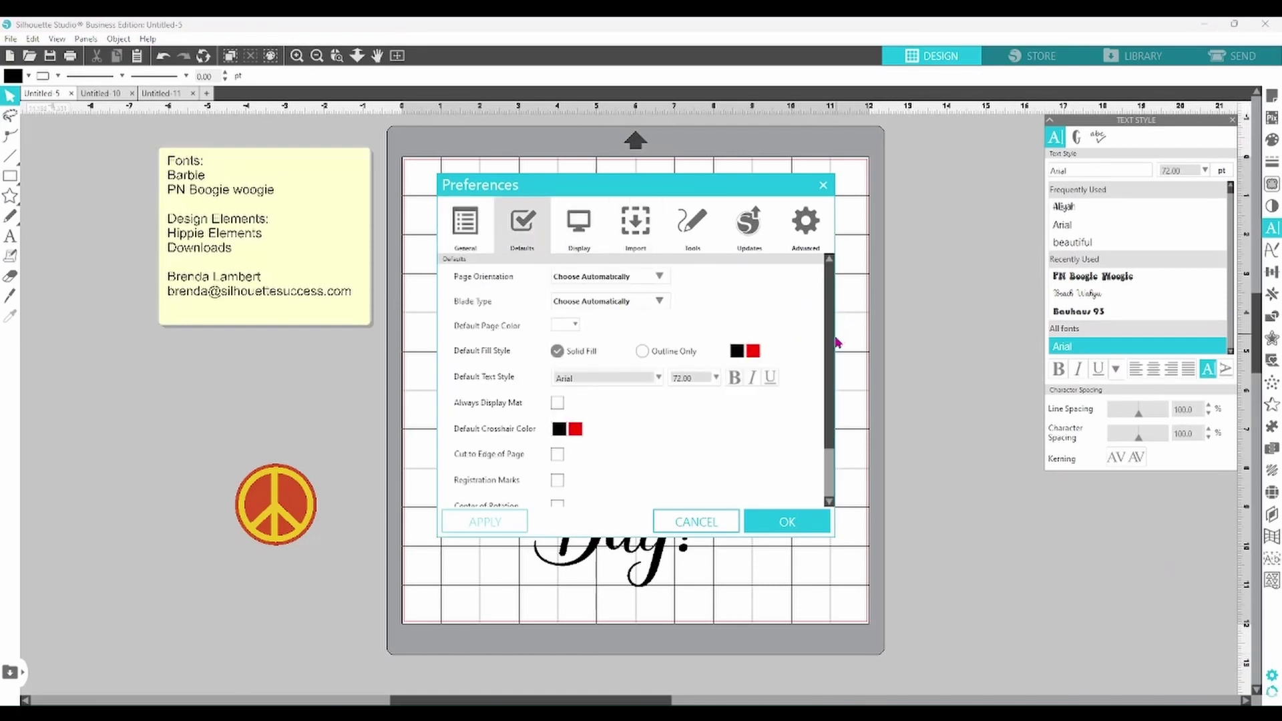
{"action": "scroll", "coordinate": [832, 401], "scroll_direction": "down", "scroll_amount": 3}
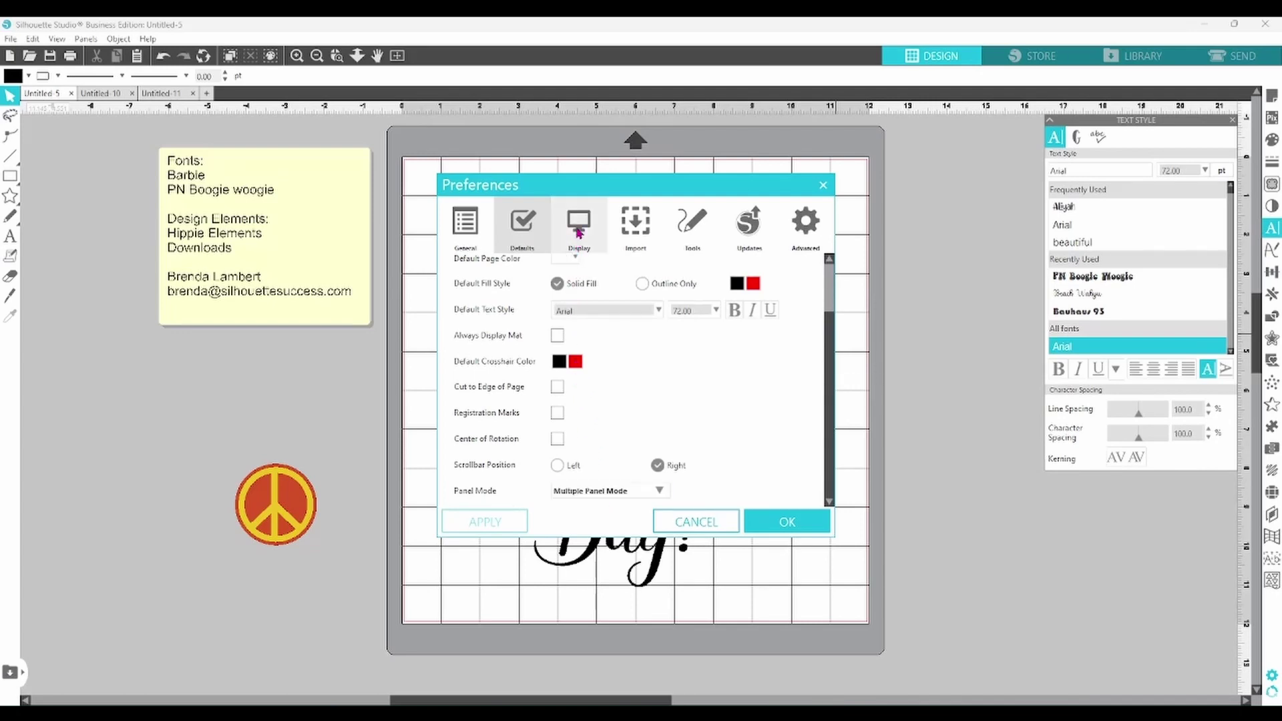
{"action": "left_click", "coordinate": [578, 233]}
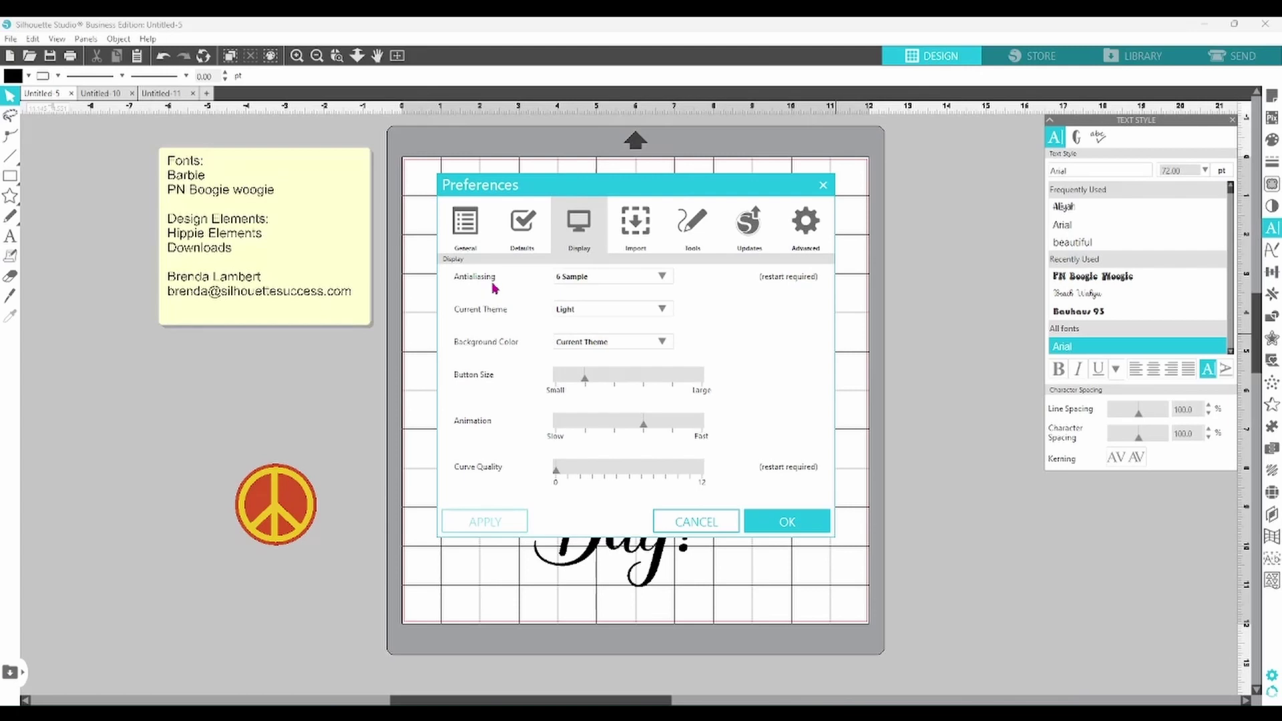
{"action": "left_click", "coordinate": [662, 277]}
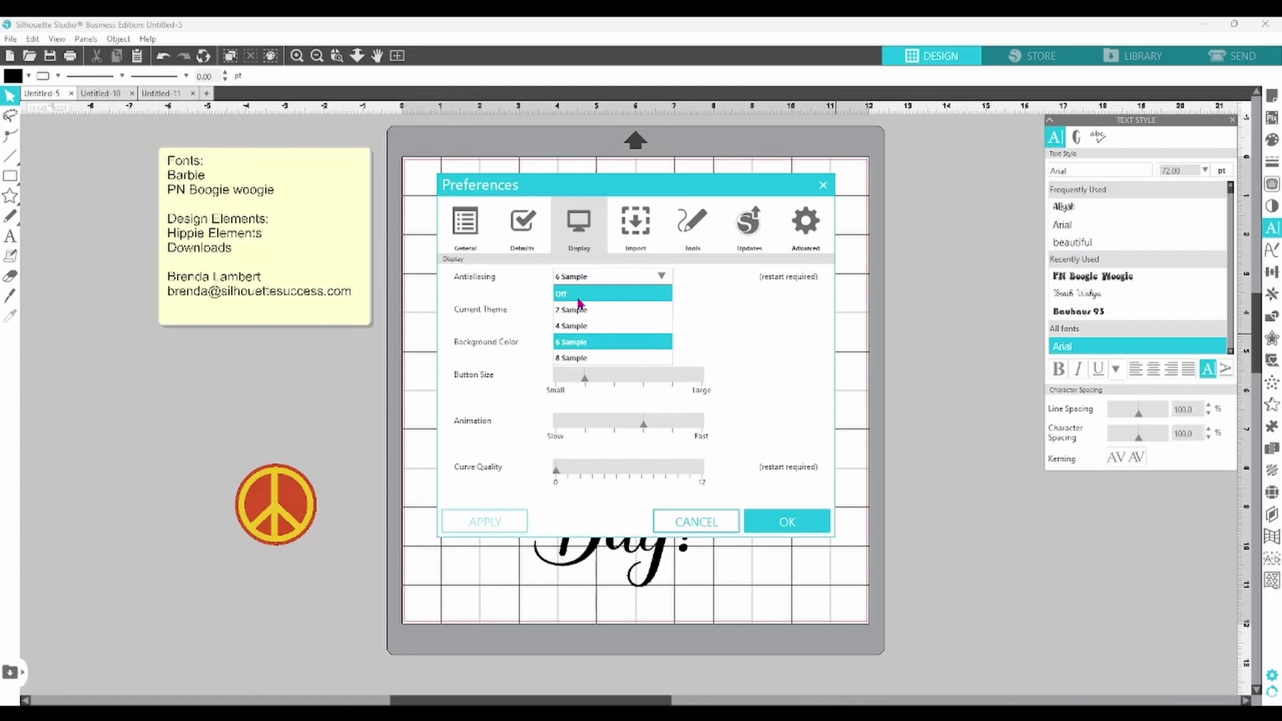
{"action": "left_click", "coordinate": [791, 285]}
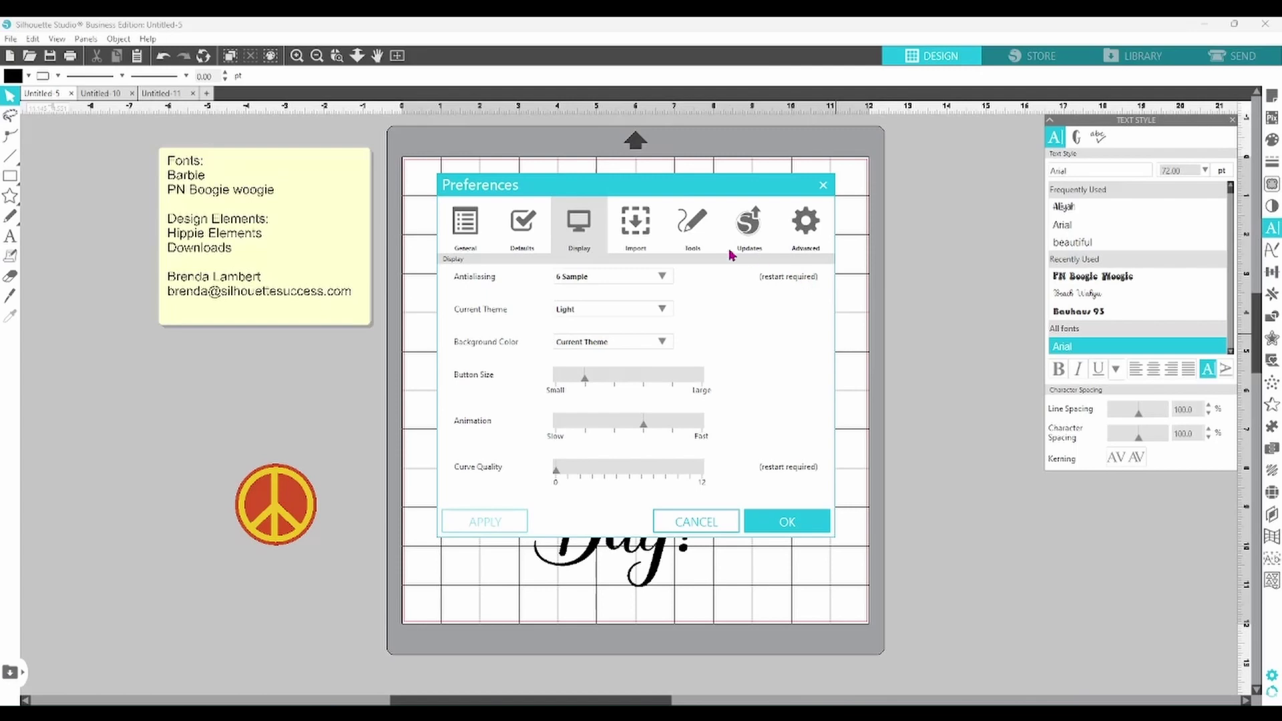
{"action": "left_click", "coordinate": [637, 230]}
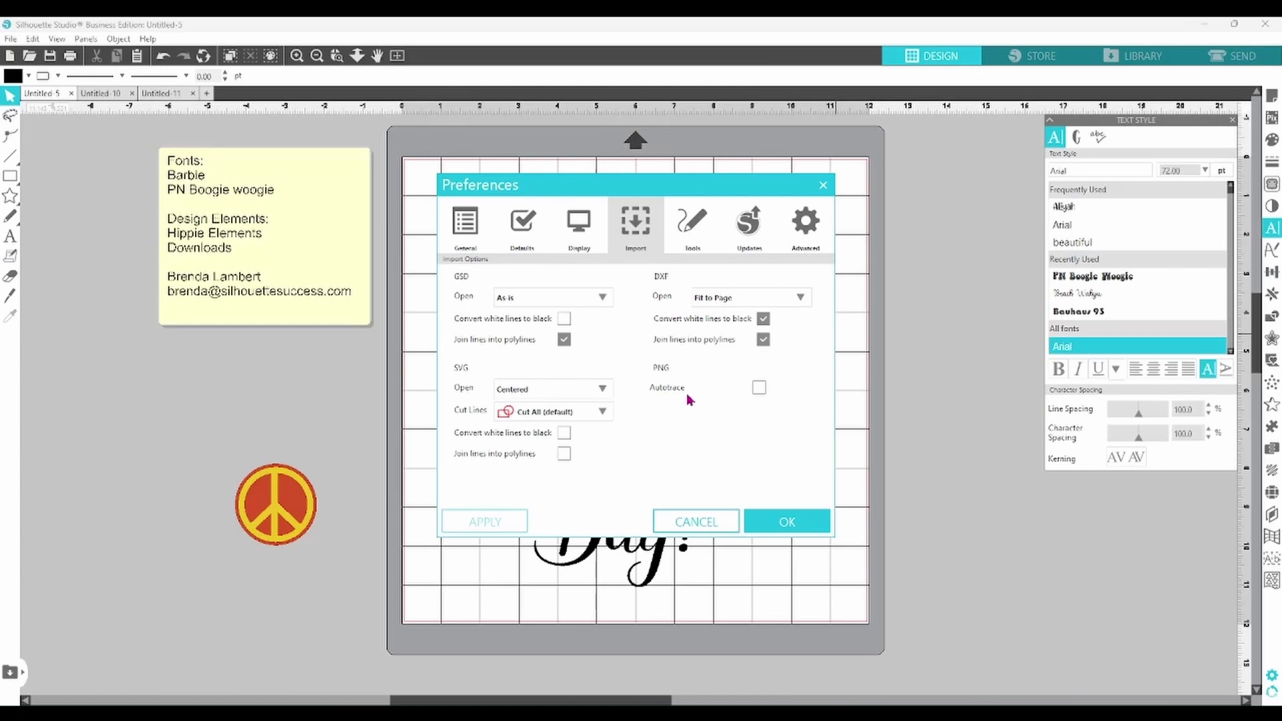
- Tick and untick PNG Autotrace so it stays off, then close Preferences
{"action": "left_click", "coordinate": [759, 388]}
{"action": "left_click", "coordinate": [760, 388]}
{"action": "left_click", "coordinate": [821, 191]}
{"action": "left_click", "coordinate": [11, 39]}
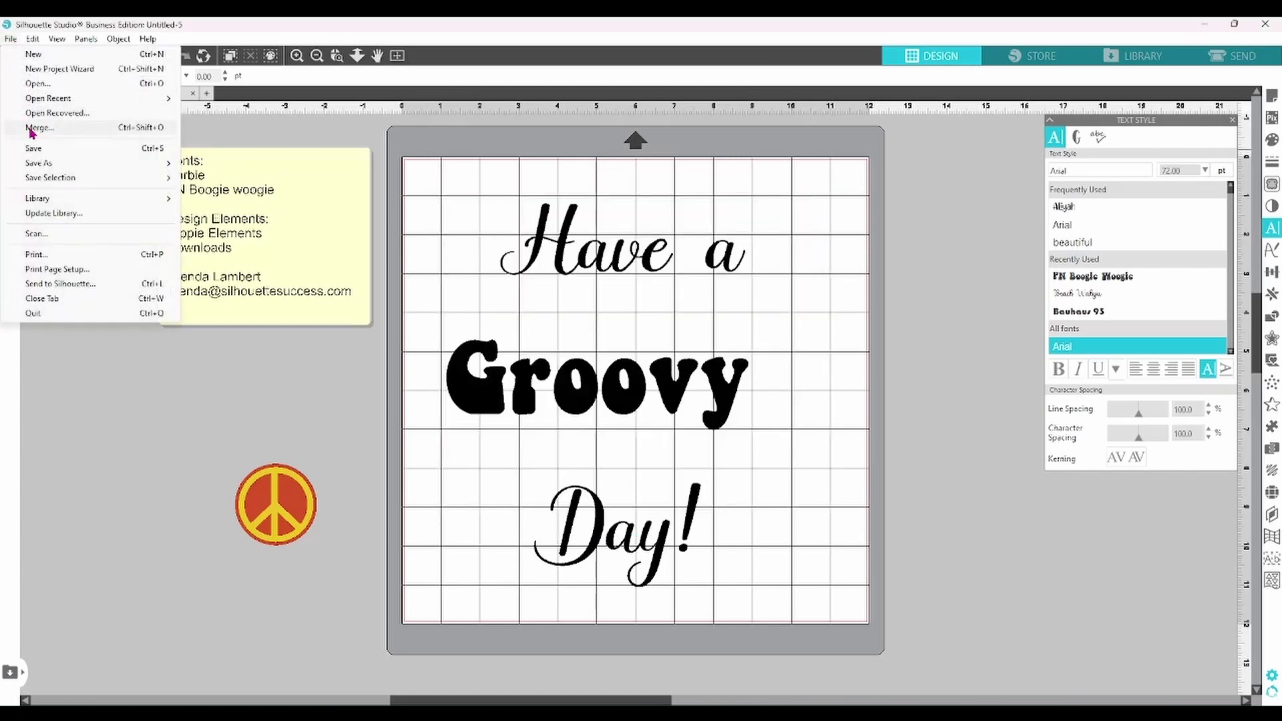
- Merge Hippie Flowers-03 from Hippie Flowers > PNGs and drag it right of 'Have a', checking the Send view
{"action": "left_click", "coordinate": [30, 131]}
{"action": "left_click", "coordinate": [149, 84]}
{"action": "double_click", "coordinate": [143, 213]}
{"action": "double_click", "coordinate": [167, 172]}
{"action": "left_click_drag", "start_coordinate": [566, 321], "coordinate": [795, 252]}
{"action": "left_click", "coordinate": [1232, 56]}
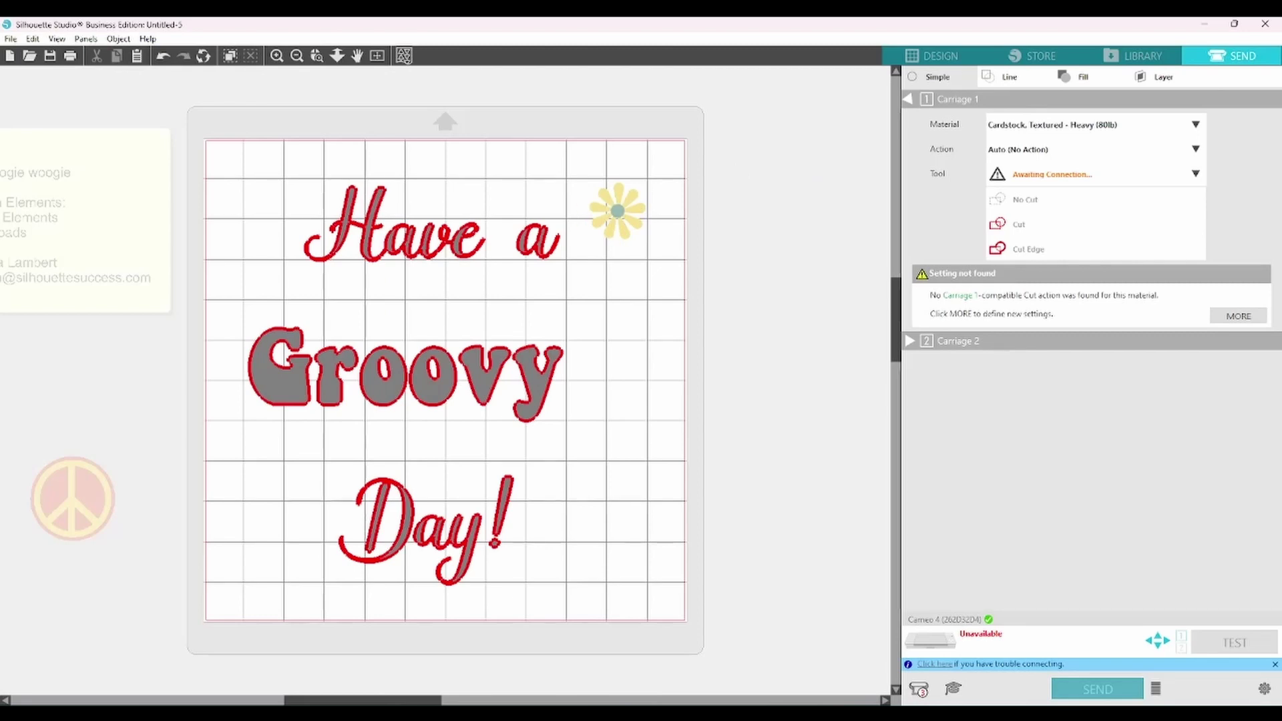
{"action": "left_click", "coordinate": [910, 57]}
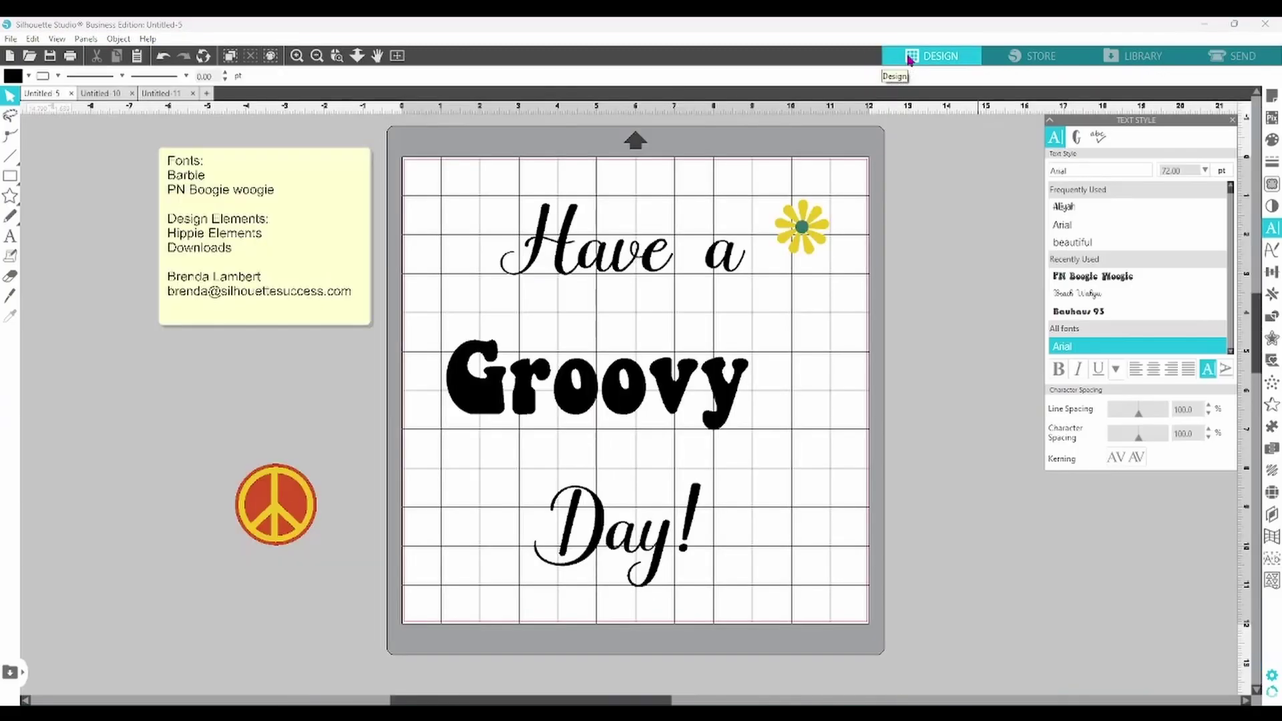
- Turn on Autotrace for PNG imports in the Import preferences and save
{"action": "left_click", "coordinate": [1272, 675]}
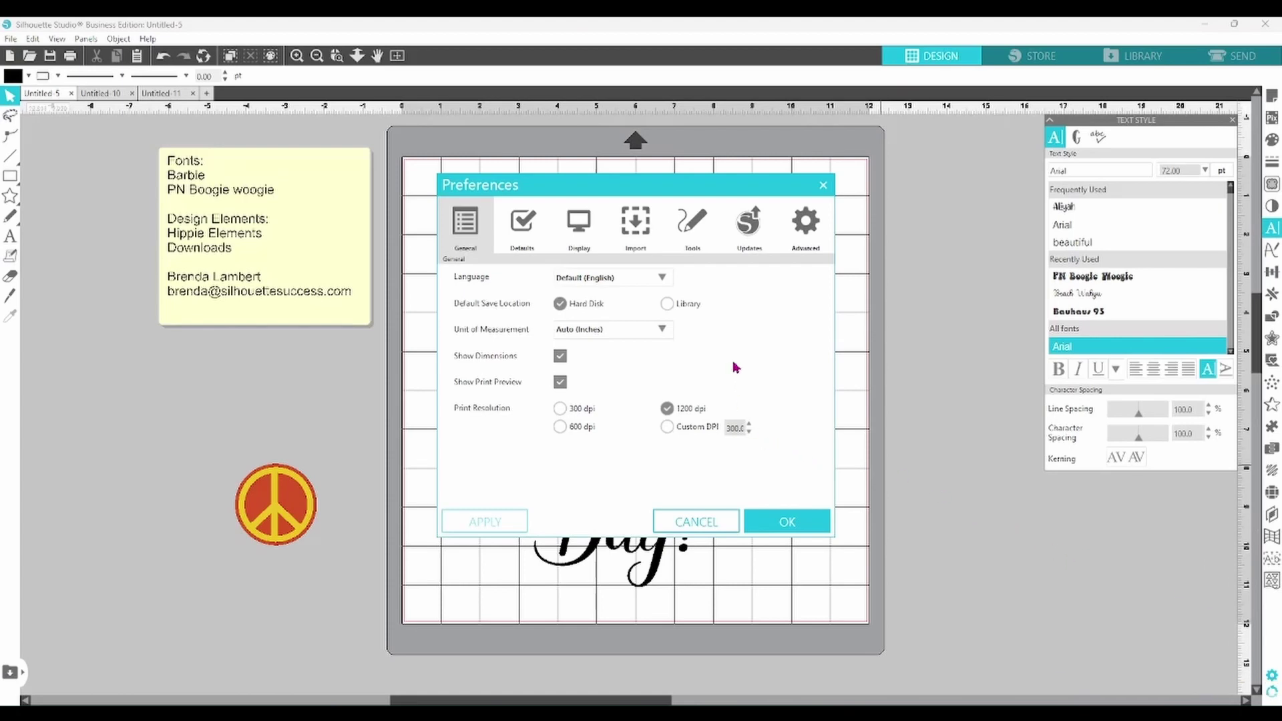
{"action": "left_click", "coordinate": [636, 225]}
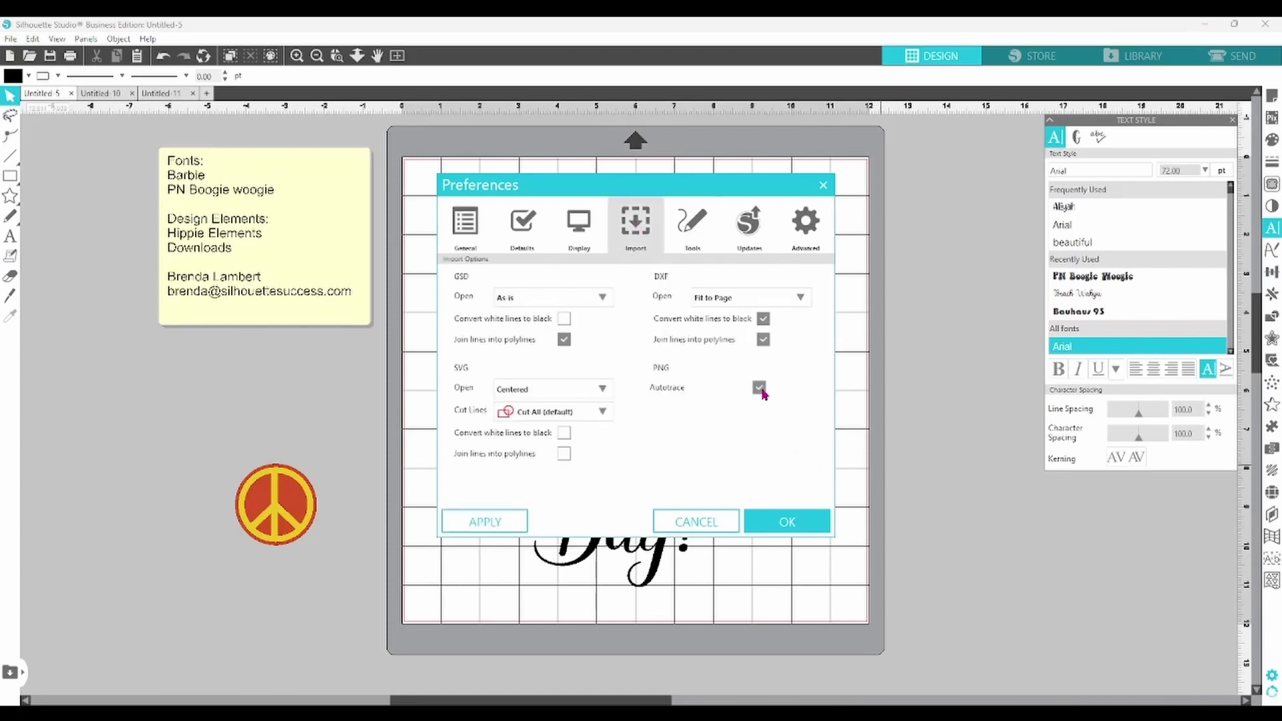
{"action": "left_click", "coordinate": [788, 521]}
- Merge another Hippie Flowers PNG, place it below the first flower, and preview in Send
{"action": "left_click", "coordinate": [11, 38]}
{"action": "left_click", "coordinate": [40, 127]}
{"action": "double_click", "coordinate": [162, 173]}
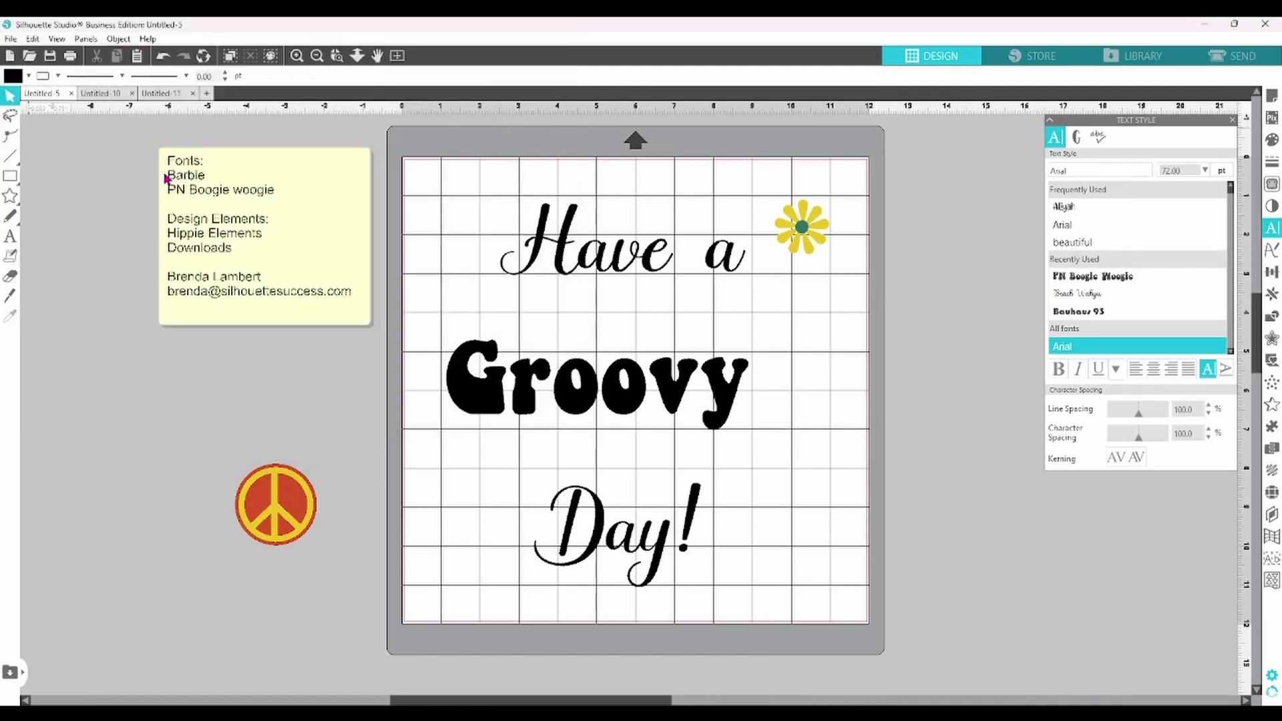
{"action": "left_click_drag", "start_coordinate": [429, 185], "coordinate": [795, 287]}
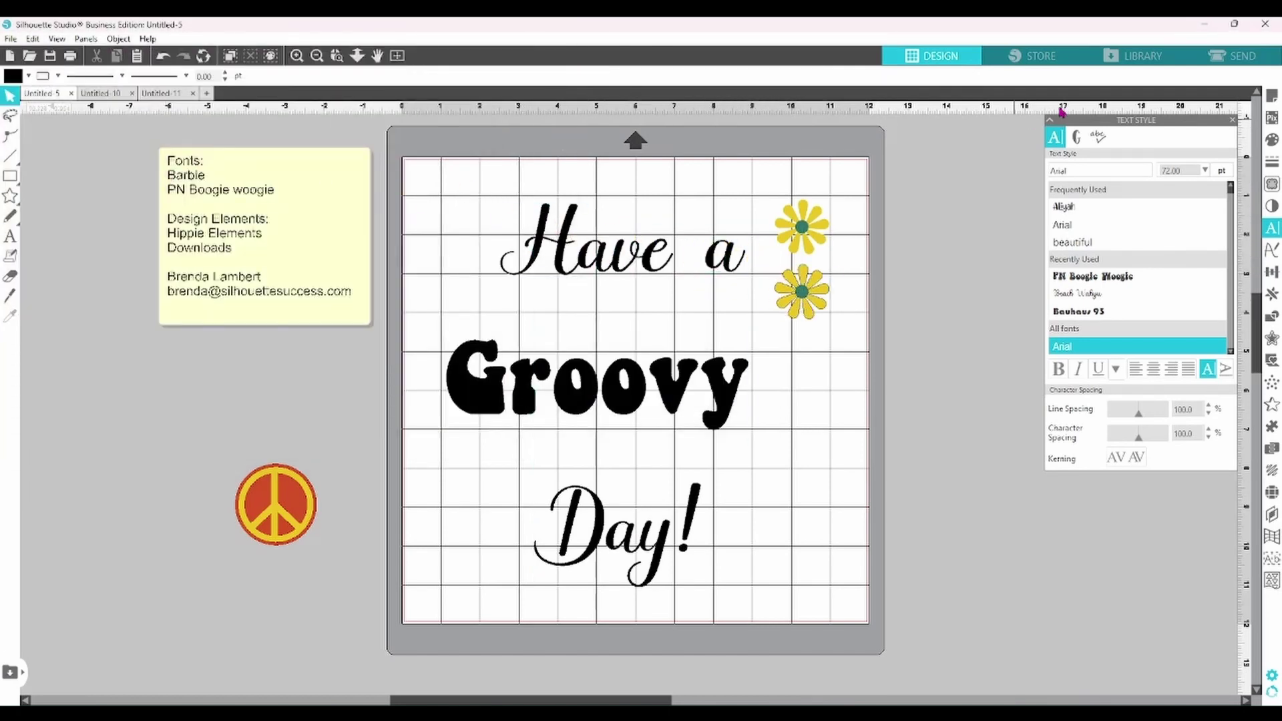
{"action": "left_click", "coordinate": [1215, 59]}
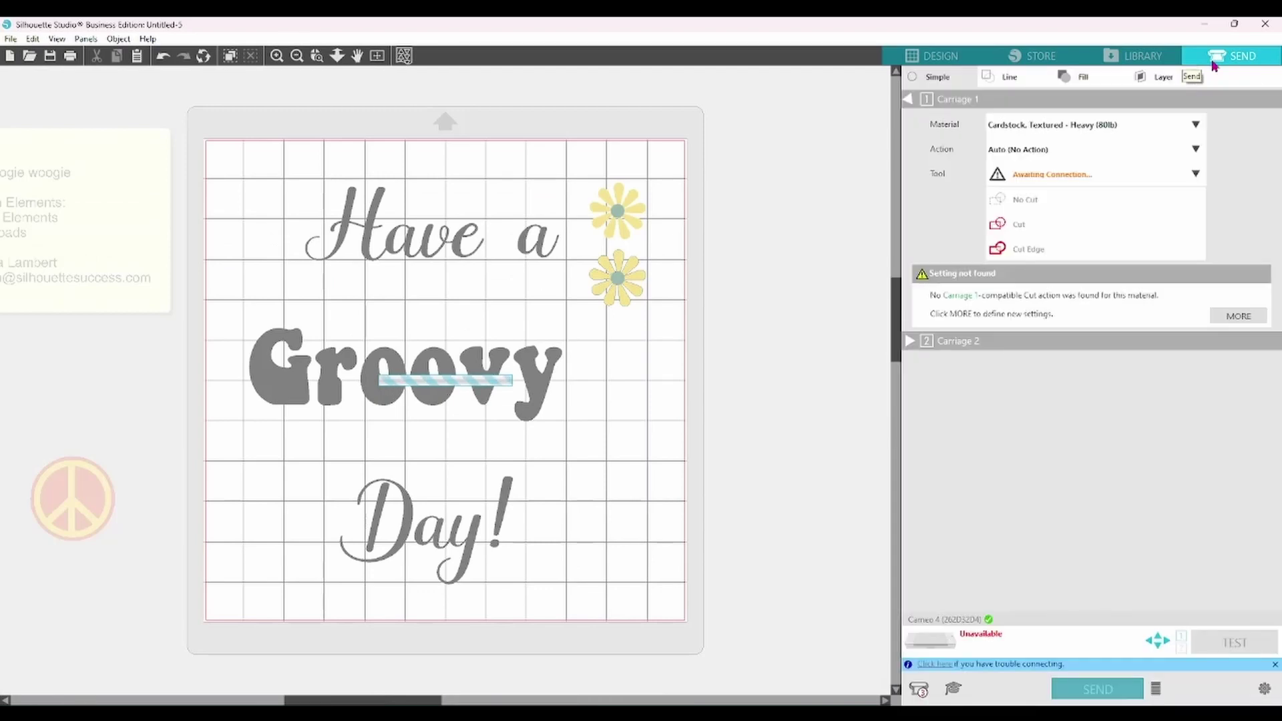
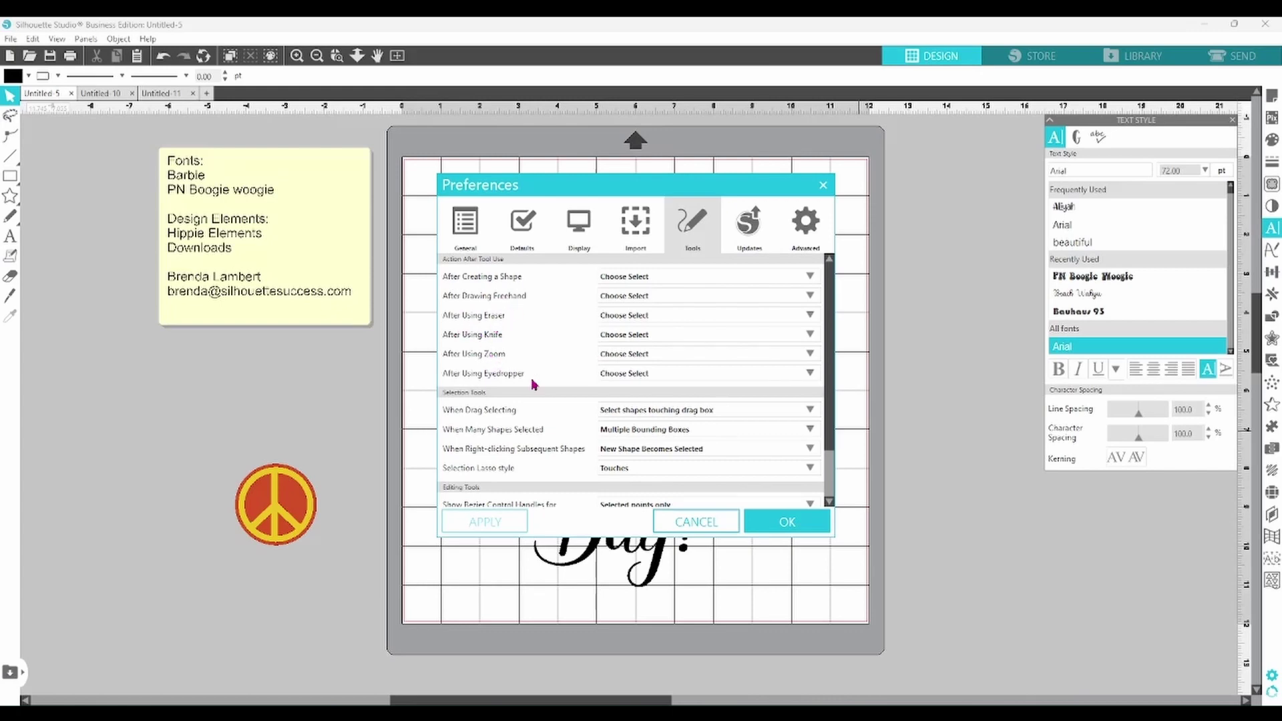
- Set After Creating a Shape to Continue Drawing Shapes and confirm with OK
{"action": "left_click", "coordinate": [810, 277]}
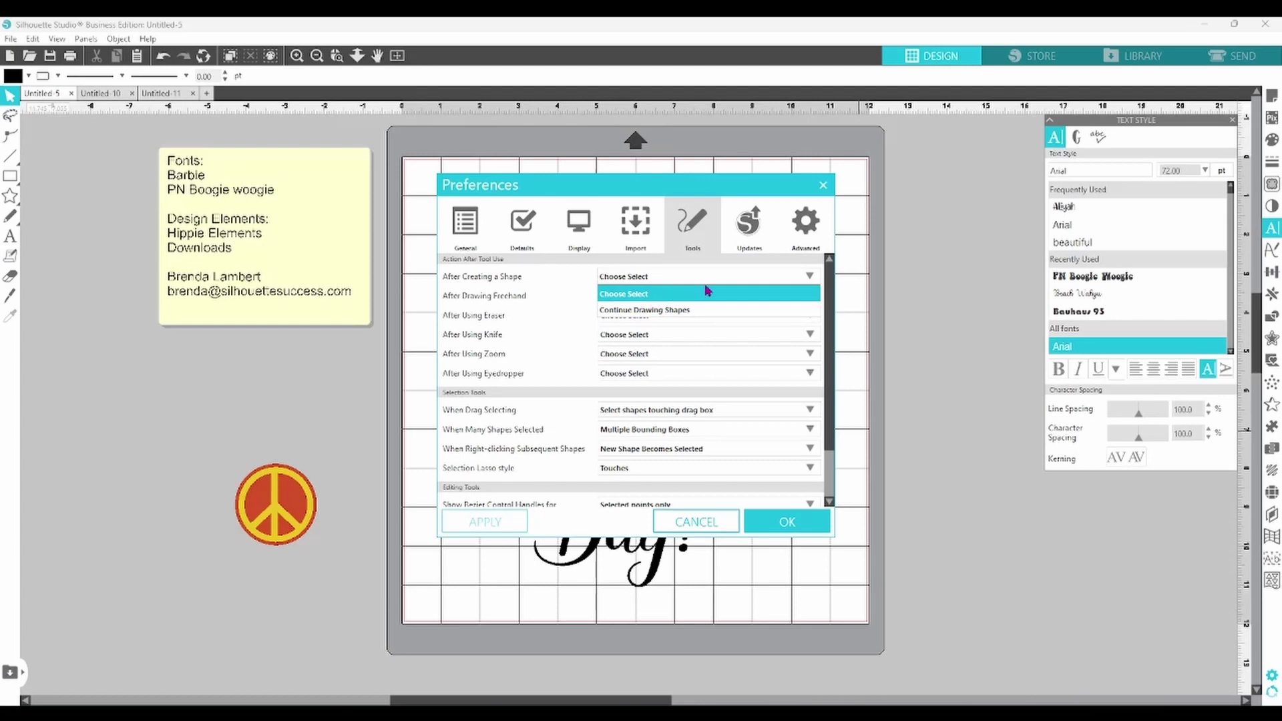
{"action": "left_click", "coordinate": [665, 311]}
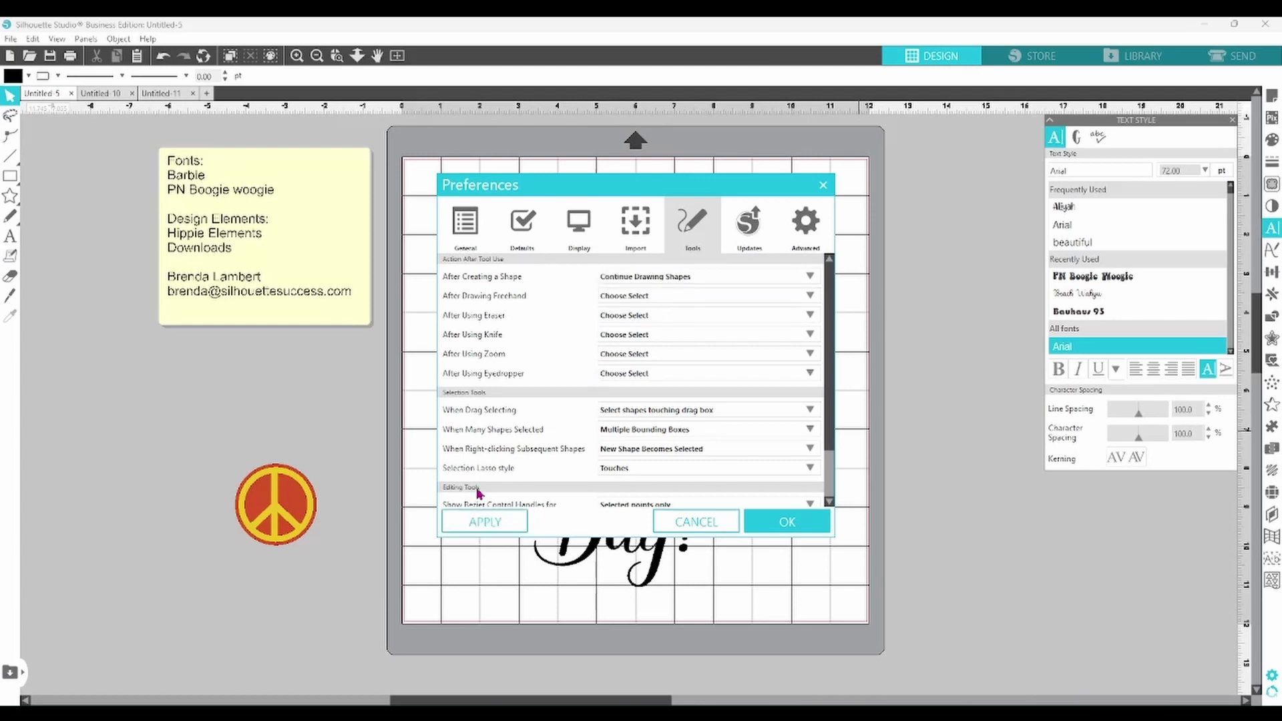
{"action": "left_click", "coordinate": [801, 525]}
- Draw three test rectangles stacked to the left of the mat
{"action": "left_click", "coordinate": [10, 176]}
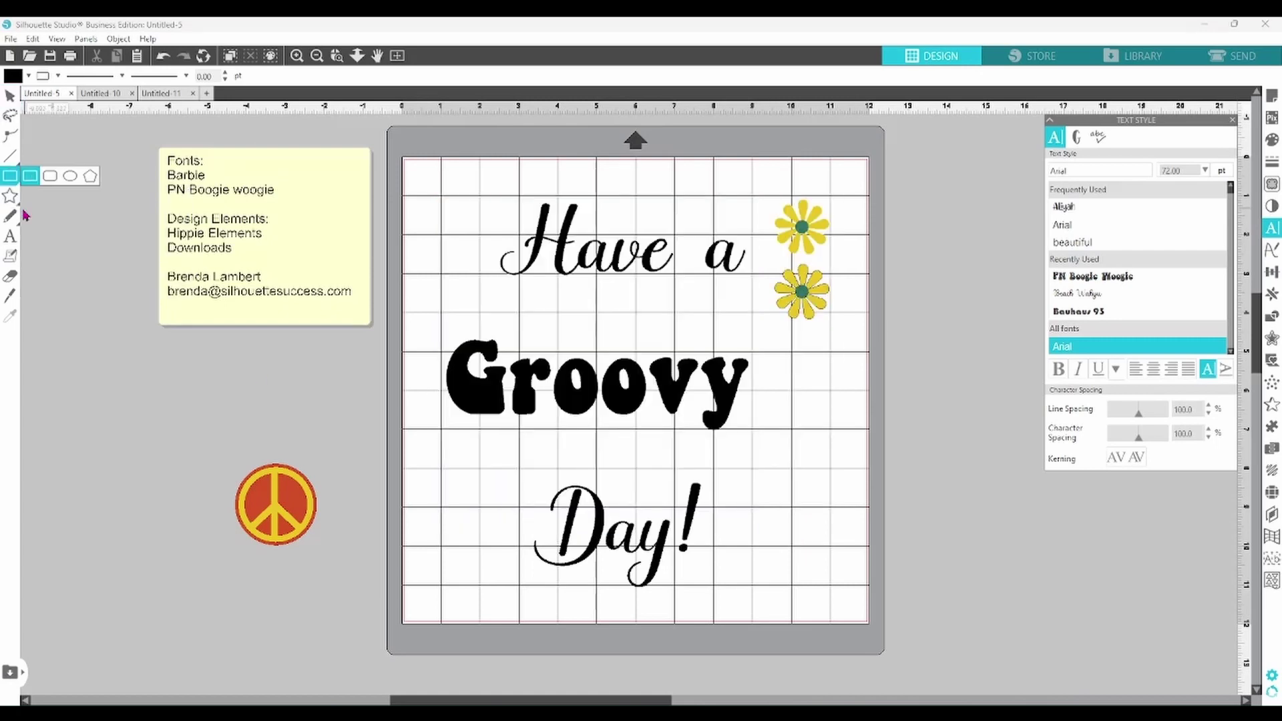
{"action": "left_click_drag", "start_coordinate": [58, 417], "coordinate": [199, 488]}
{"action": "mouse_move", "coordinate": [62, 516]}
{"action": "left_mouse_down"}
{"action": "mouse_move", "coordinate": [185, 577]}
{"action": "mouse_move", "coordinate": [235, 578]}
{"action": "left_mouse_up"}
{"action": "left_click_drag", "start_coordinate": [51, 605], "coordinate": [270, 657]}
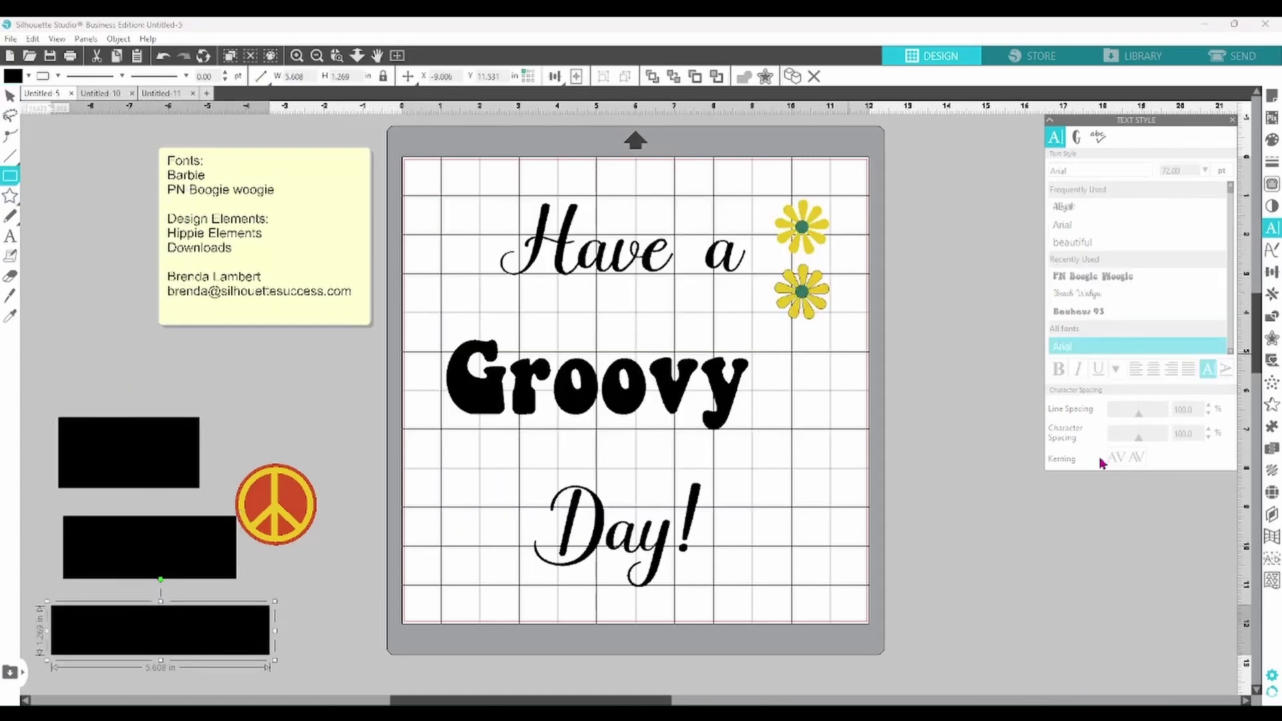
- Set the Tools preference After Creating a Shape back to Choose Select
{"action": "left_click", "coordinate": [1272, 675]}
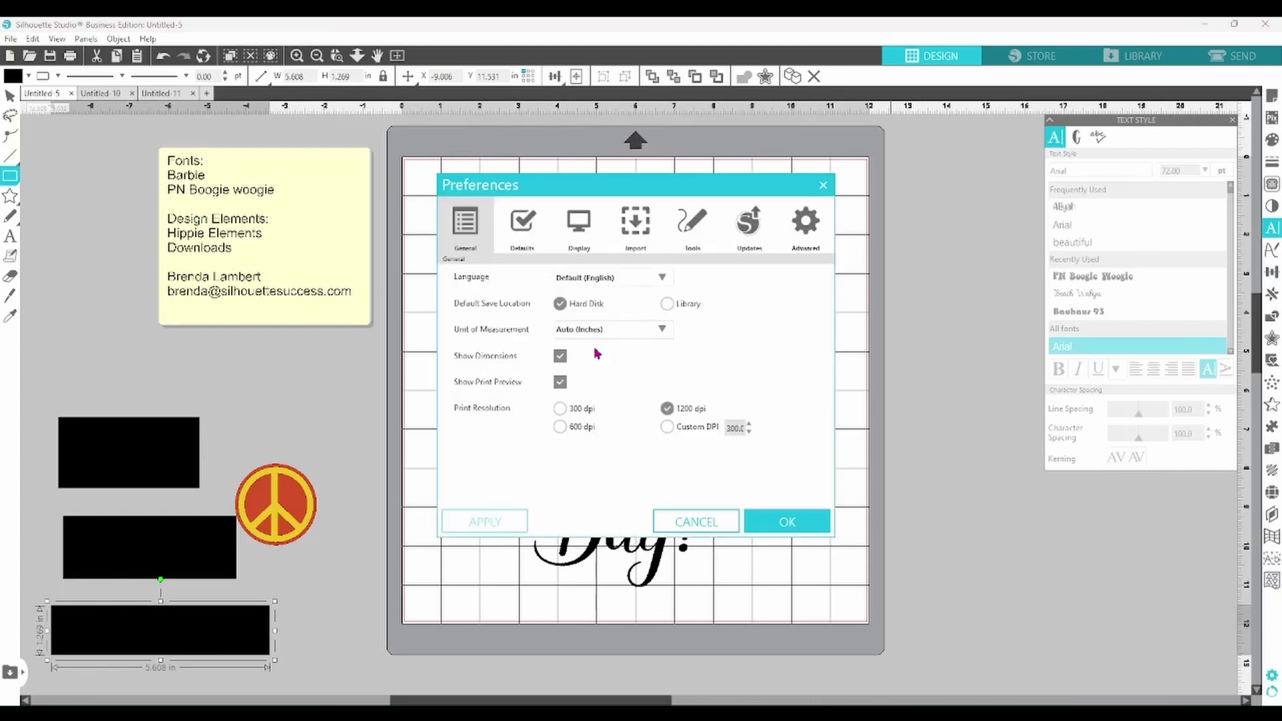
{"action": "left_click", "coordinate": [693, 224]}
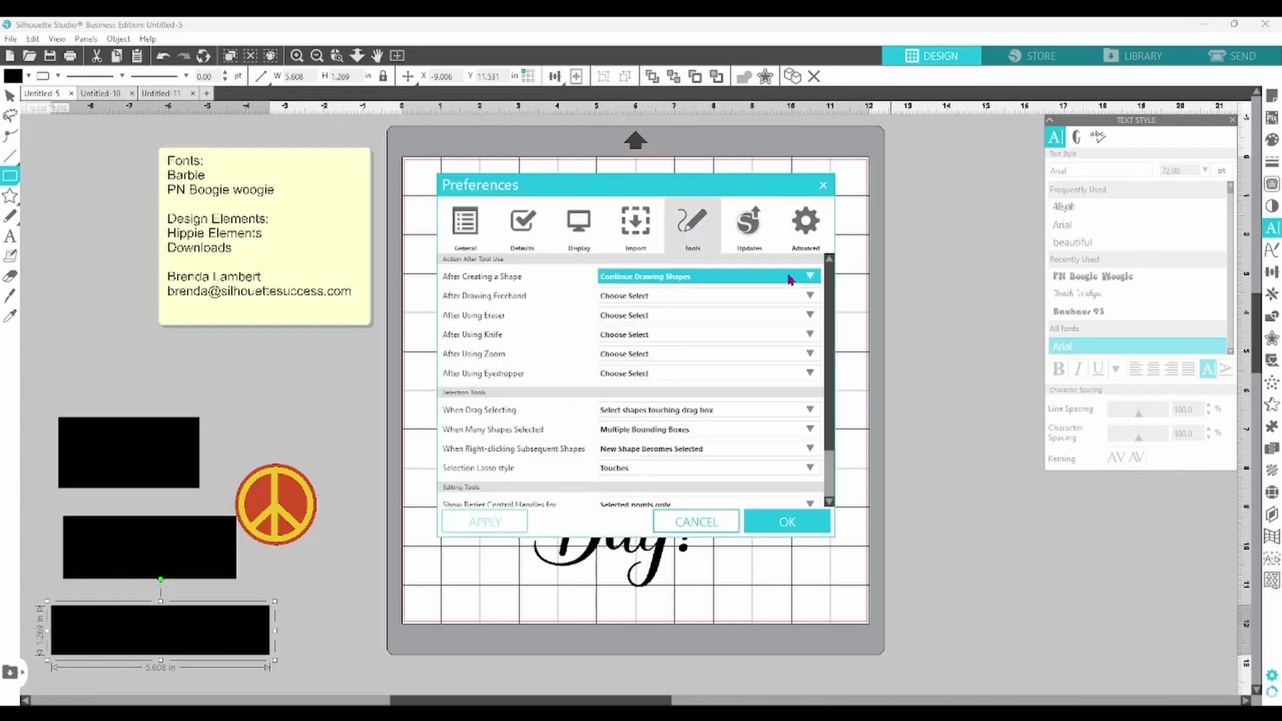
{"action": "left_click", "coordinate": [809, 279]}
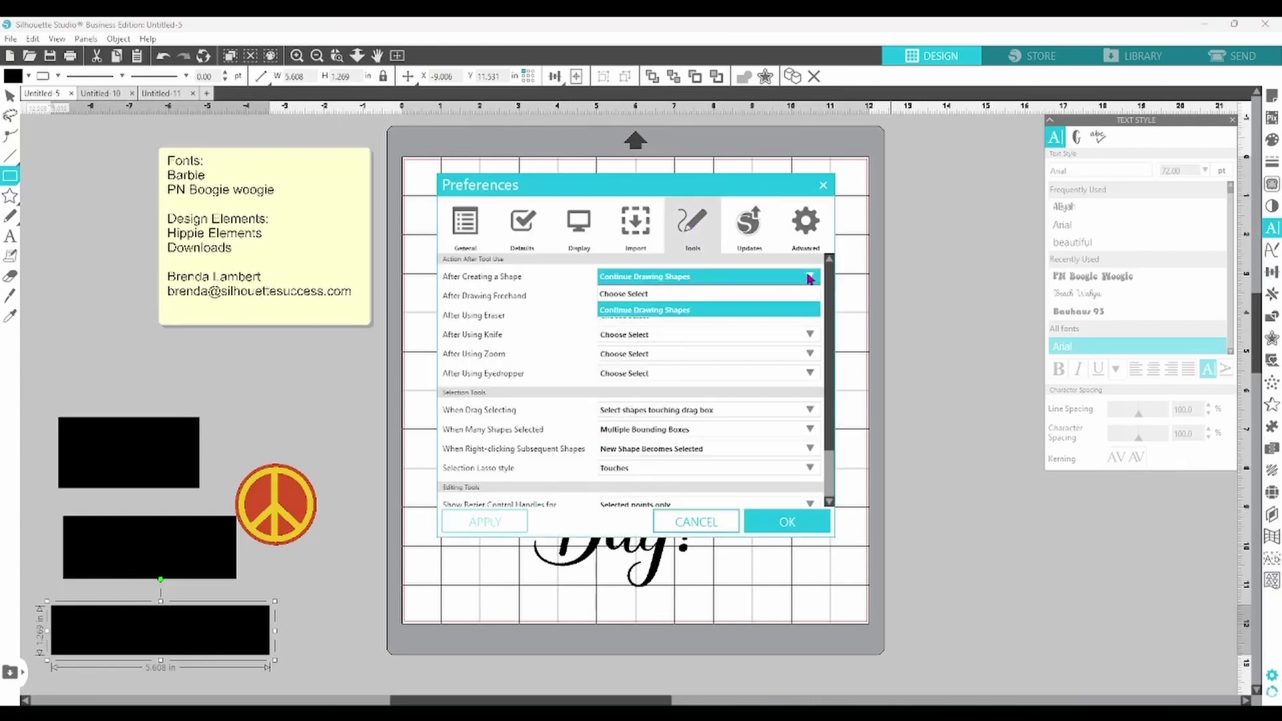
{"action": "left_click", "coordinate": [711, 300]}
{"action": "left_click", "coordinate": [778, 533]}
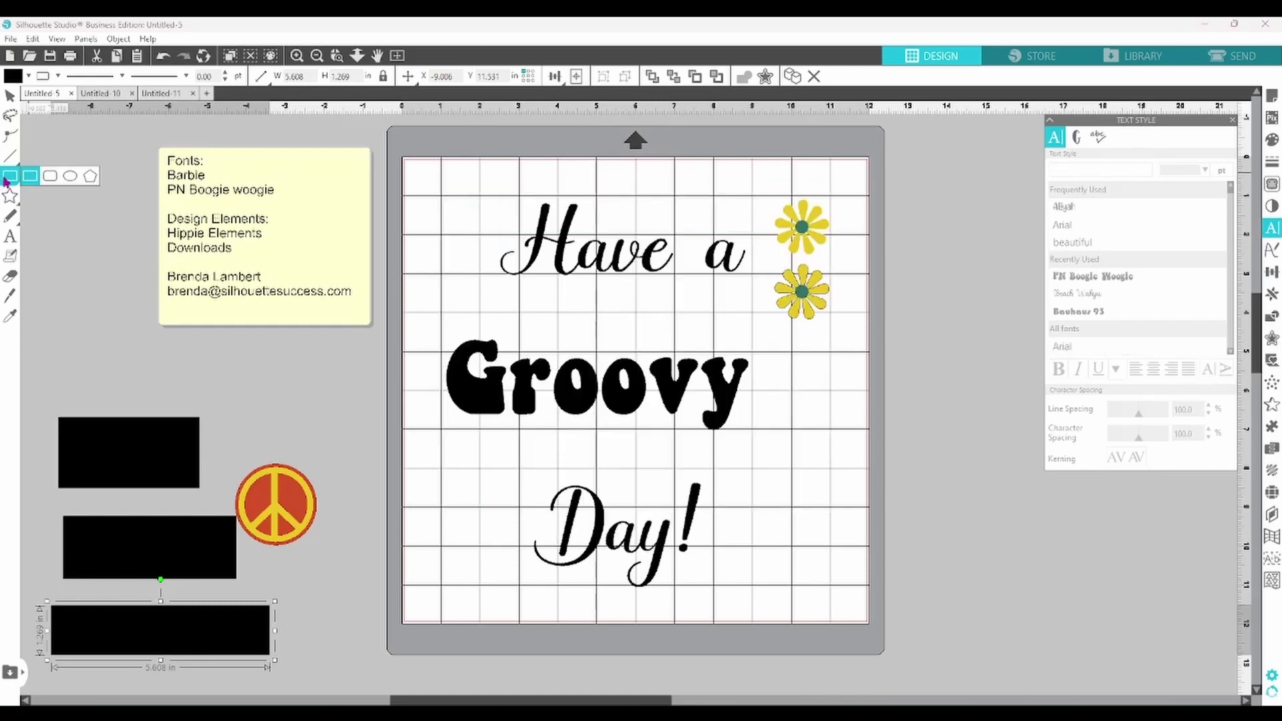
- Draw two more test rectangles to the right of the mat
{"action": "left_click", "coordinate": [5, 177]}
{"action": "left_click_drag", "start_coordinate": [976, 535], "coordinate": [1133, 604]}
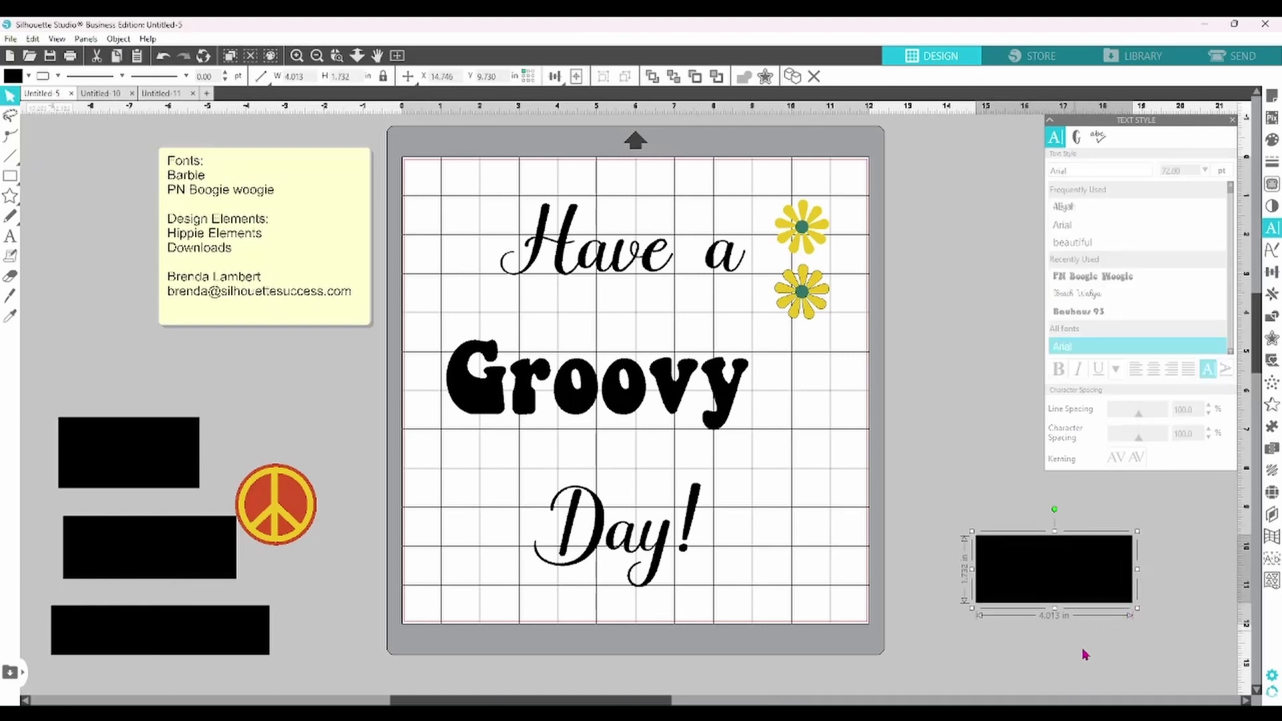
{"action": "left_click", "coordinate": [1052, 643]}
{"action": "left_click", "coordinate": [6, 177]}
{"action": "mouse_move", "coordinate": [987, 626]}
{"action": "left_mouse_down"}
{"action": "mouse_move", "coordinate": [1013, 645]}
{"action": "mouse_move", "coordinate": [1178, 679]}
{"action": "left_mouse_up"}
- Delete the two right-side and three left-side test rectangles
{"action": "left_click_drag", "start_coordinate": [944, 520], "coordinate": [1186, 685]}
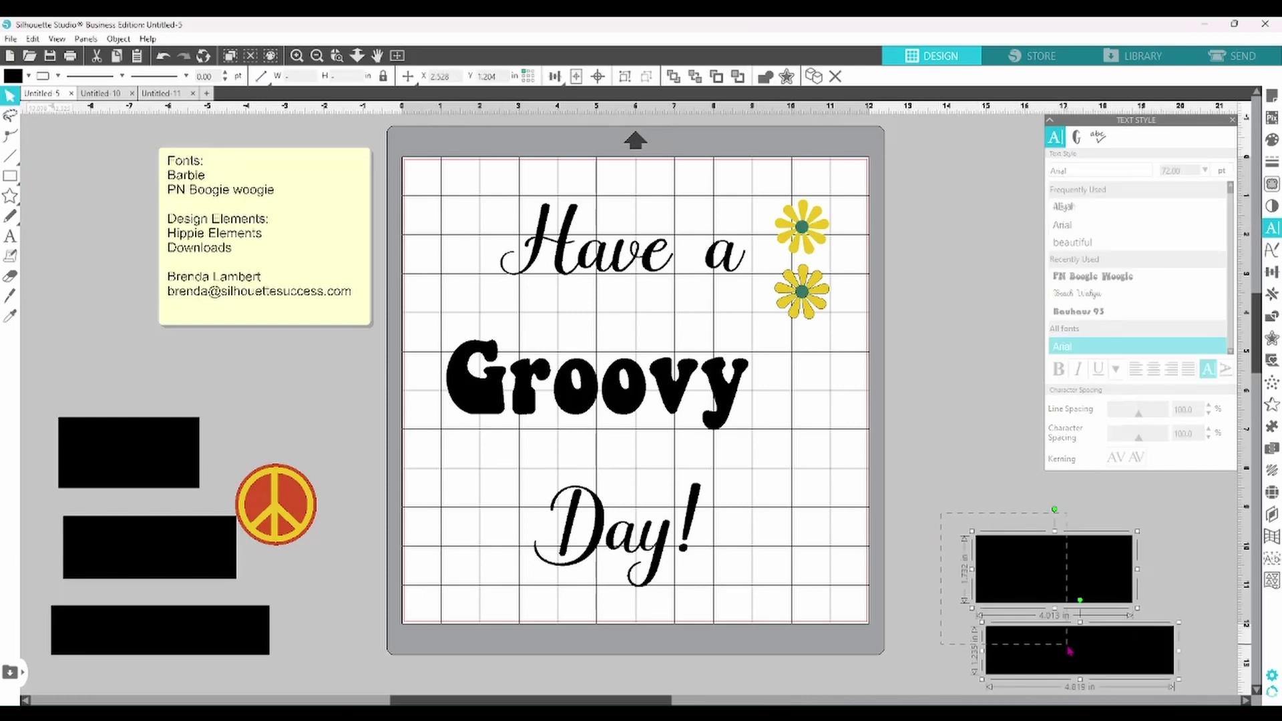
{"action": "right_click", "coordinate": [1067, 568]}
{"action": "left_click", "coordinate": [1101, 401]}
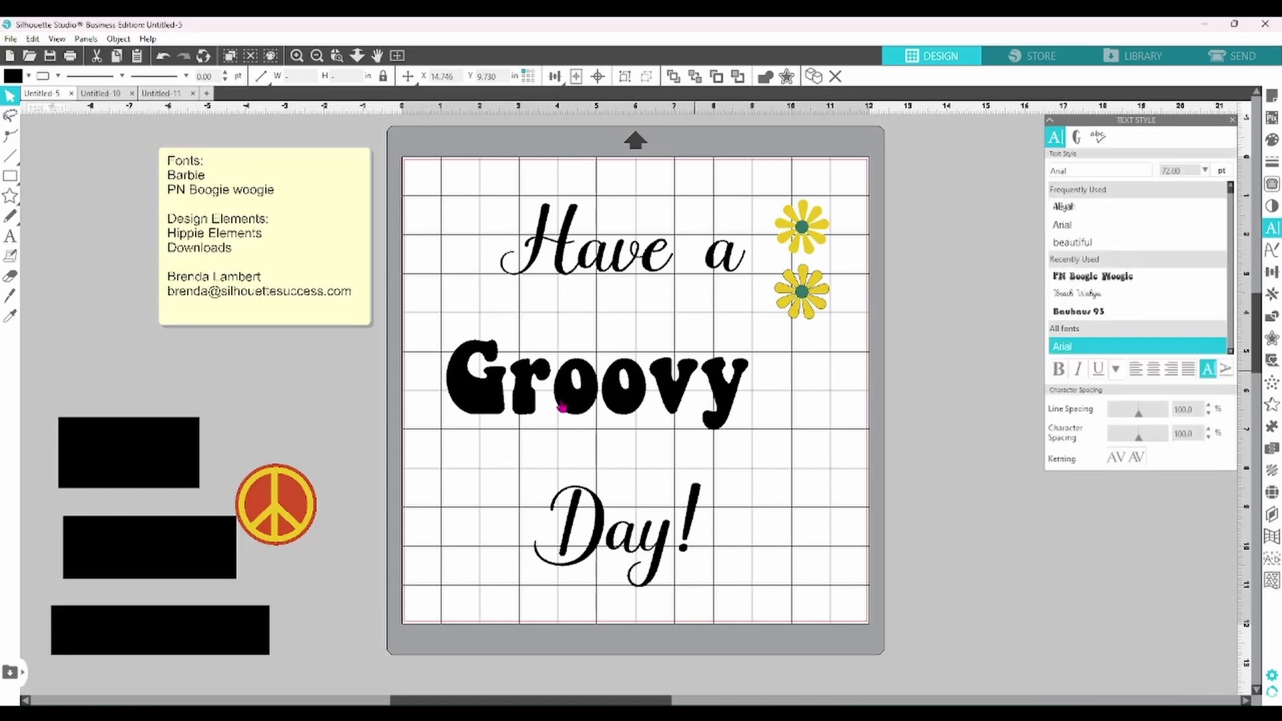
{"action": "left_click", "coordinate": [100, 441]}
{"action": "left_click", "coordinate": [147, 547], "text": "shift"}
{"action": "left_click", "coordinate": [155, 636], "text": "shift"}
{"action": "right_click", "coordinate": [156, 636]}
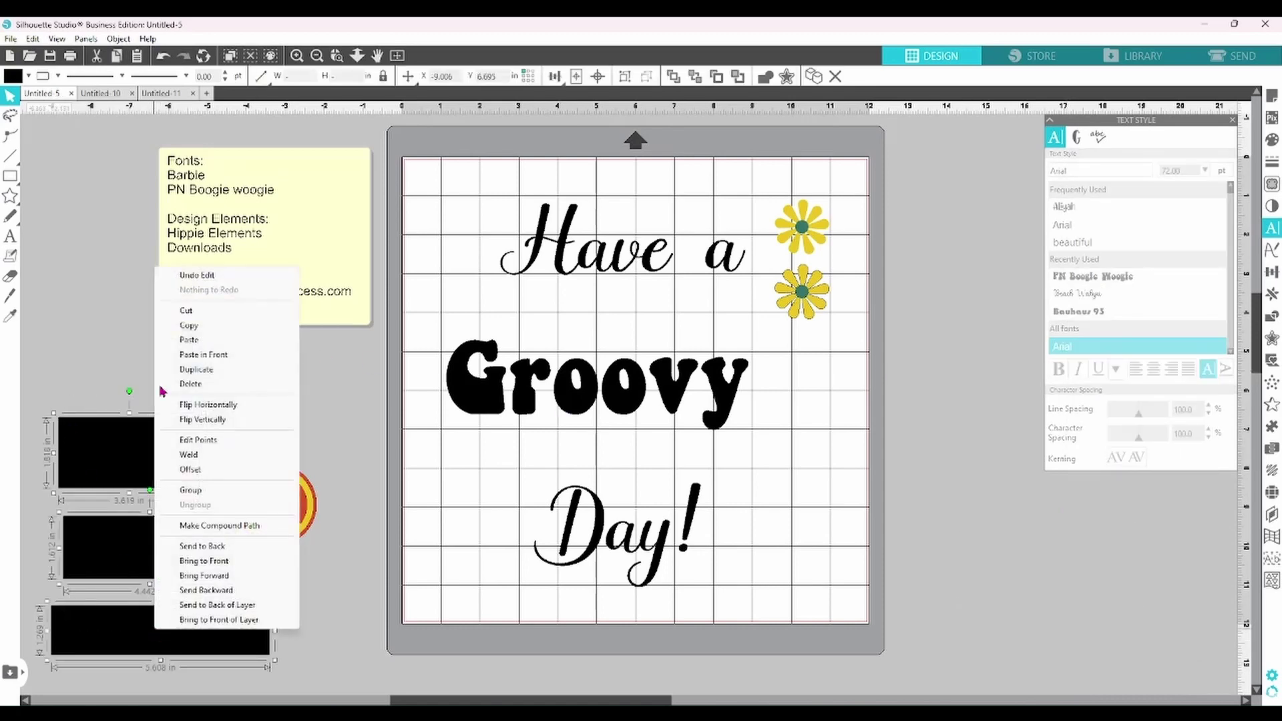
{"action": "left_click", "coordinate": [186, 386]}
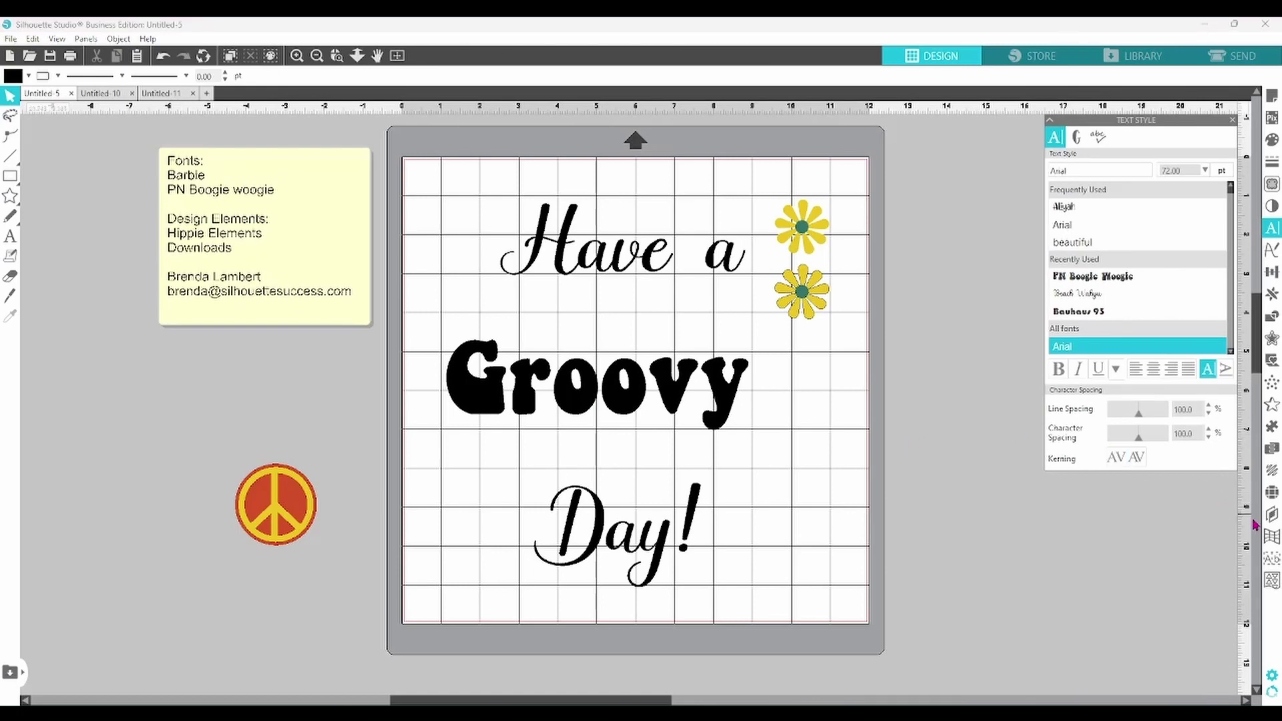
- Review the Tools preferences, keeping Pasting an Object on New Shape Becomes Selected
{"action": "left_click", "coordinate": [1272, 675]}
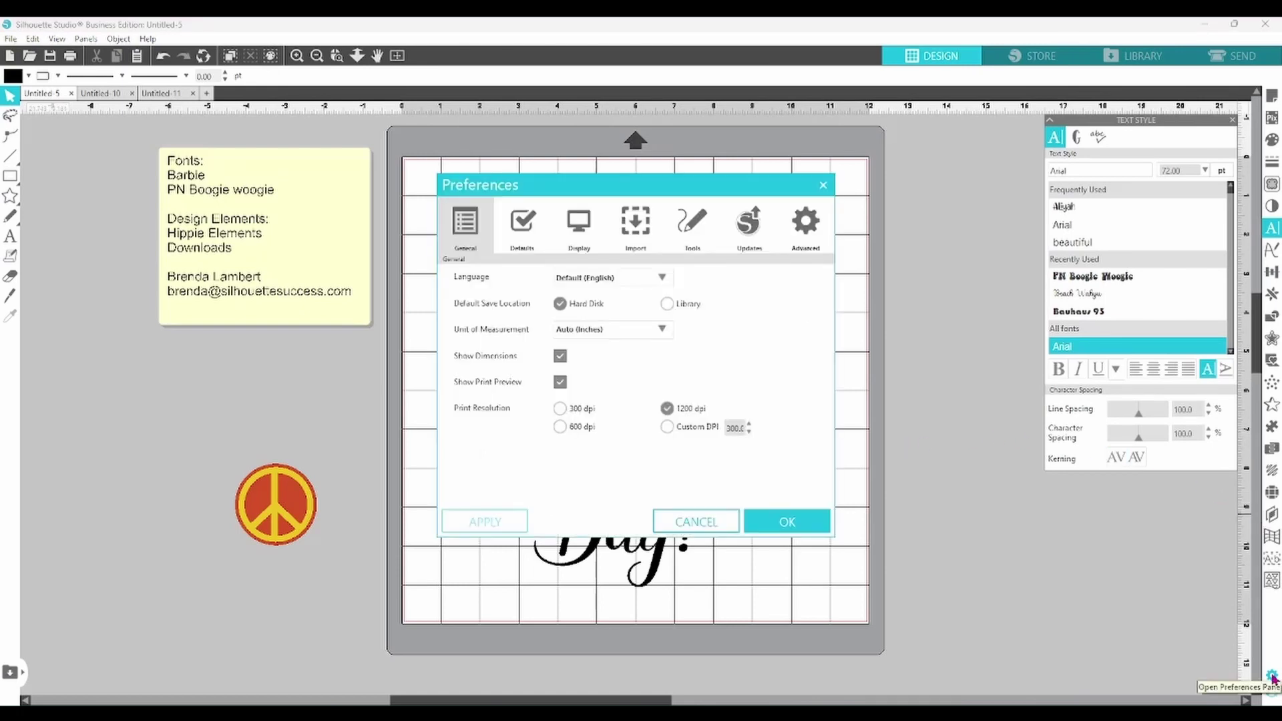
{"action": "left_click", "coordinate": [699, 237]}
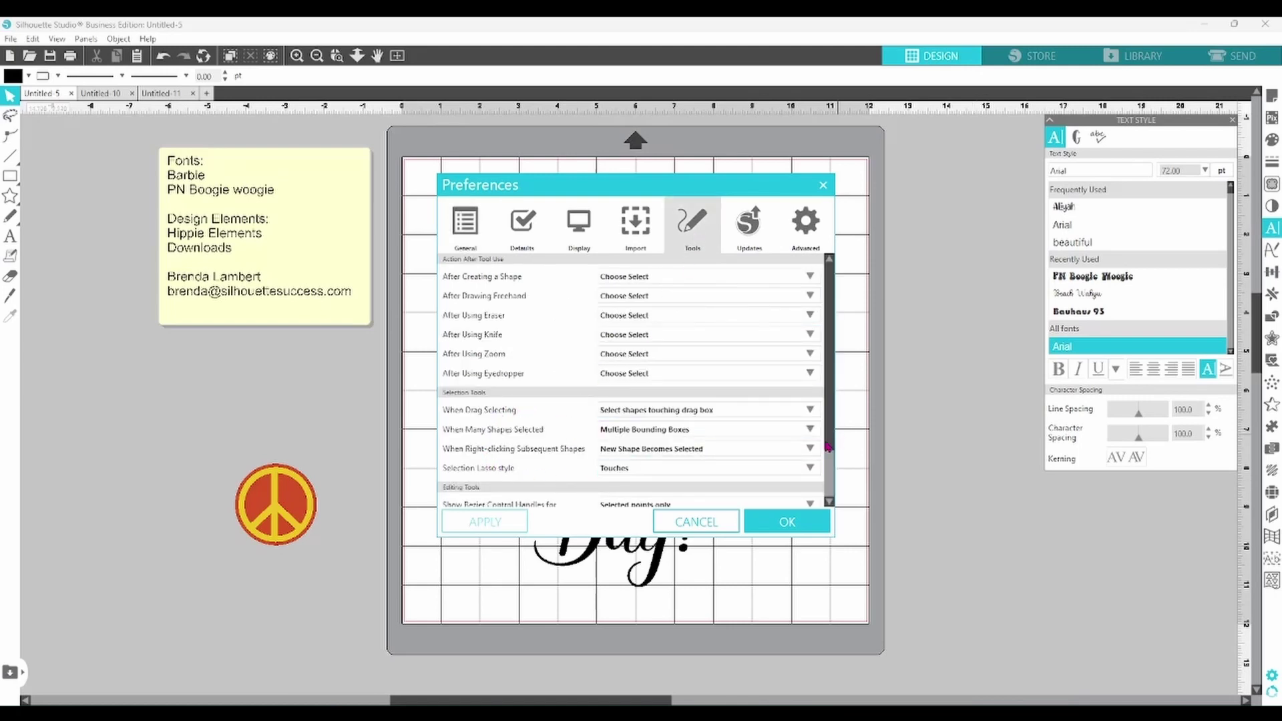
{"action": "scroll", "coordinate": [827, 459], "scroll_direction": "down", "scroll_amount": 3}
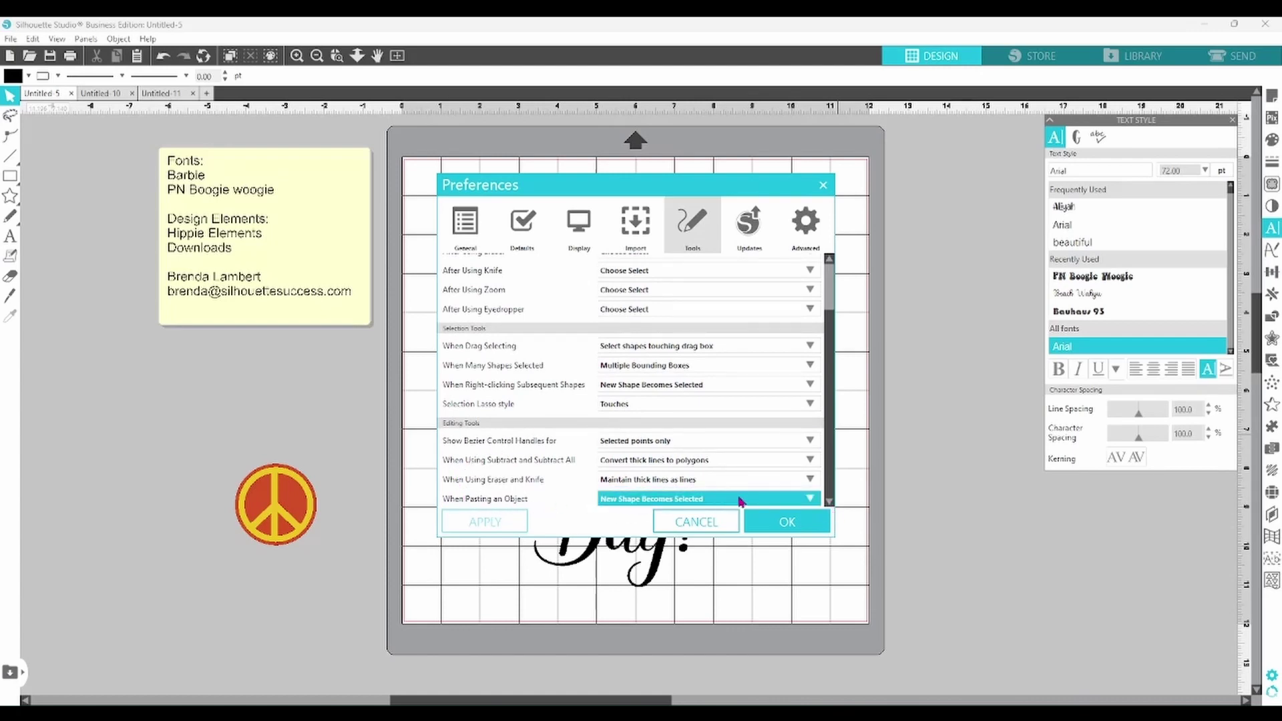
{"action": "left_click", "coordinate": [810, 499]}
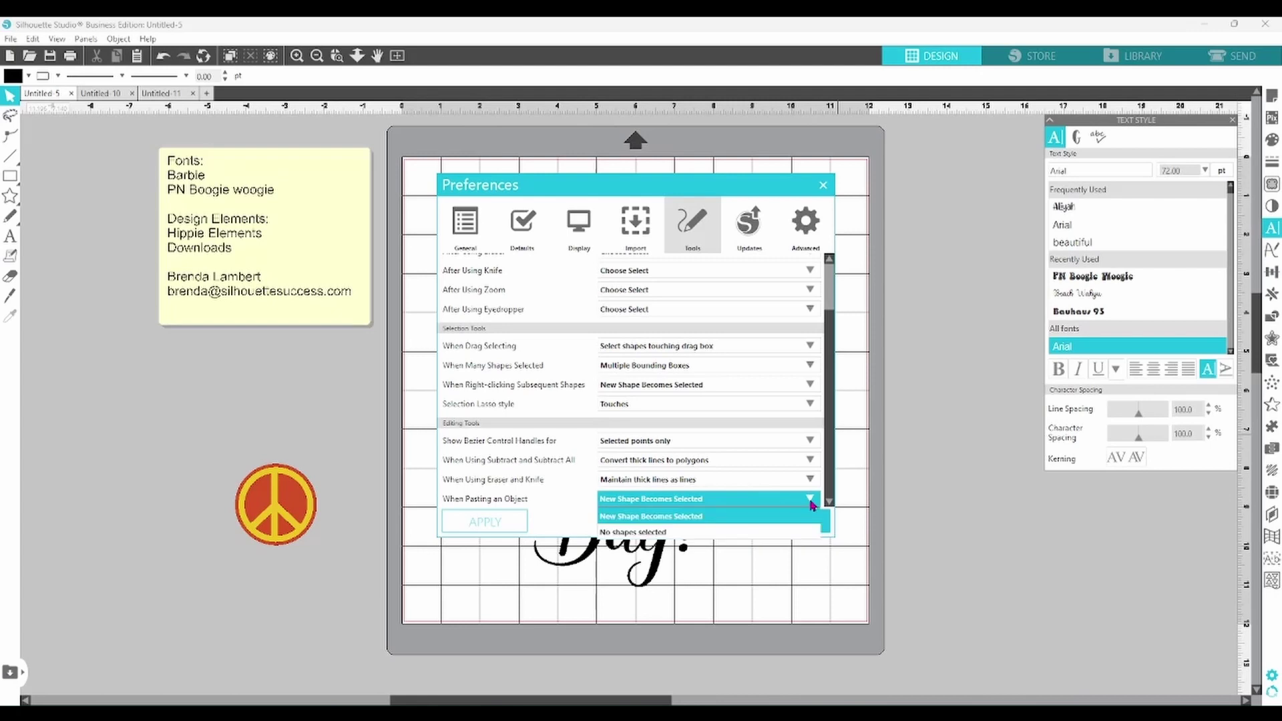
{"action": "left_click", "coordinate": [810, 500]}
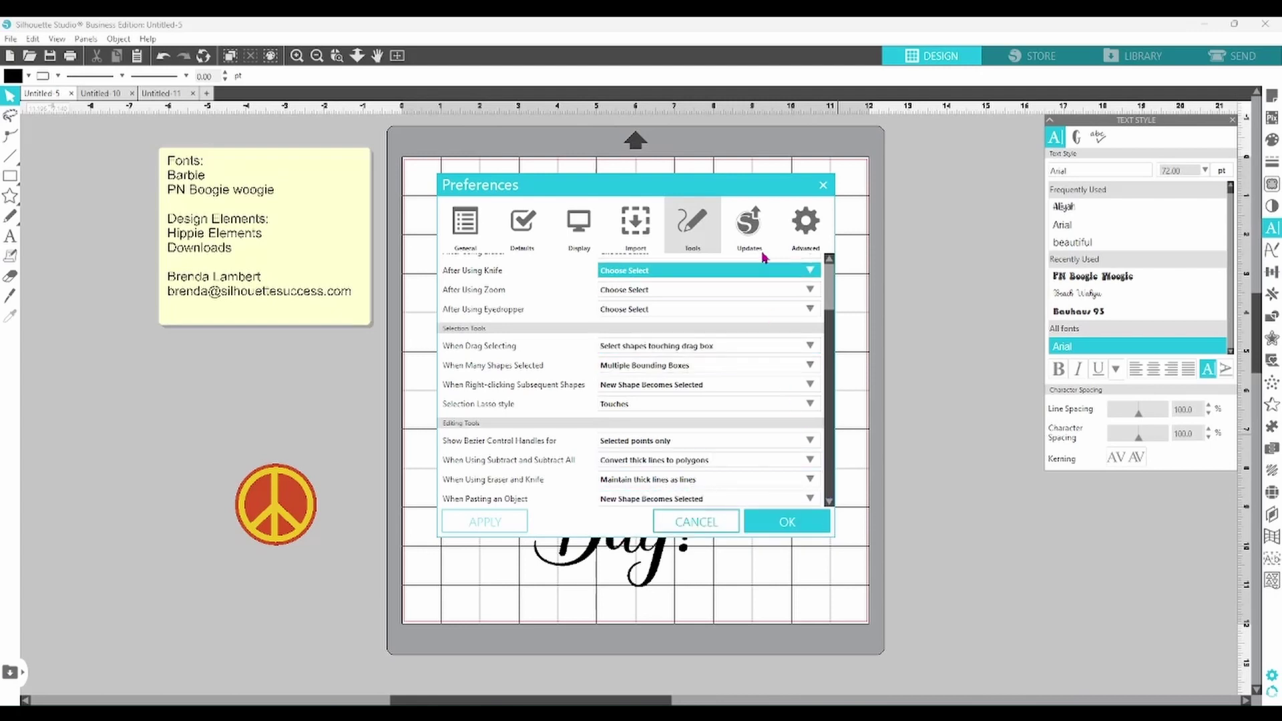
- Check the Updates page, leaving Check for Updates on Weekly, then view Advanced settings
{"action": "left_click", "coordinate": [758, 236]}
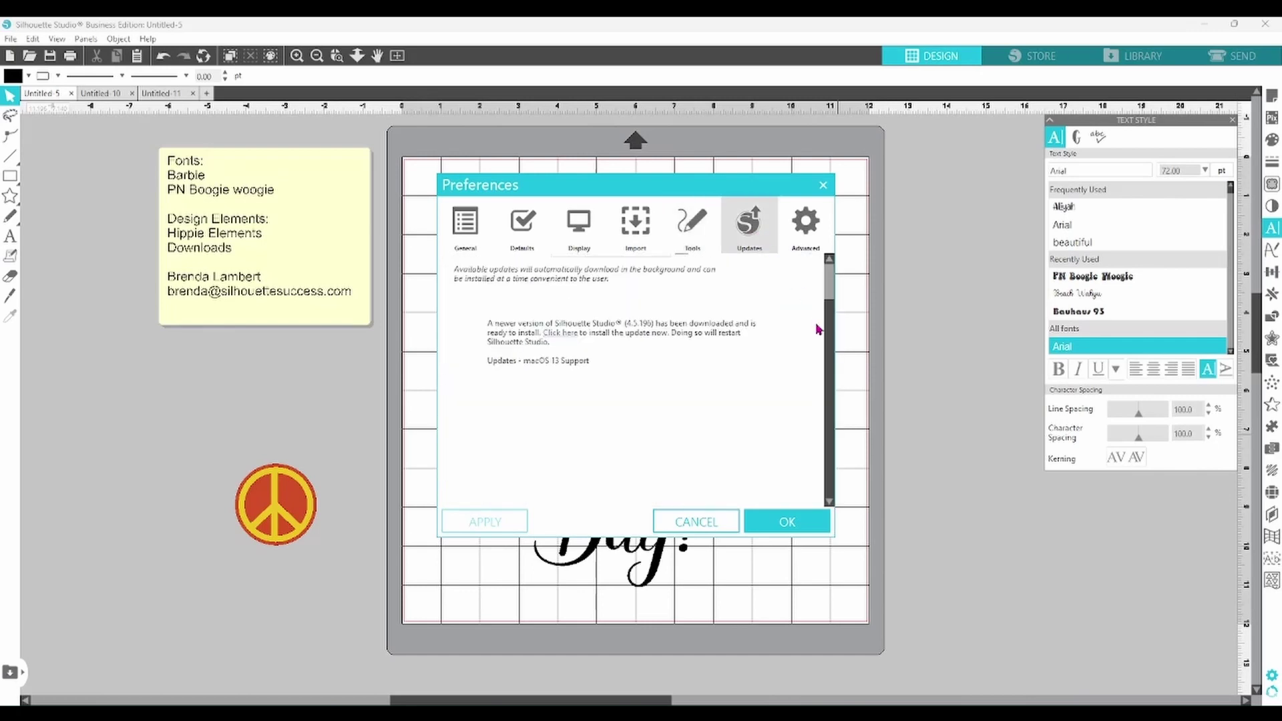
{"action": "left_click_drag", "start_coordinate": [828, 323], "coordinate": [828, 294]}
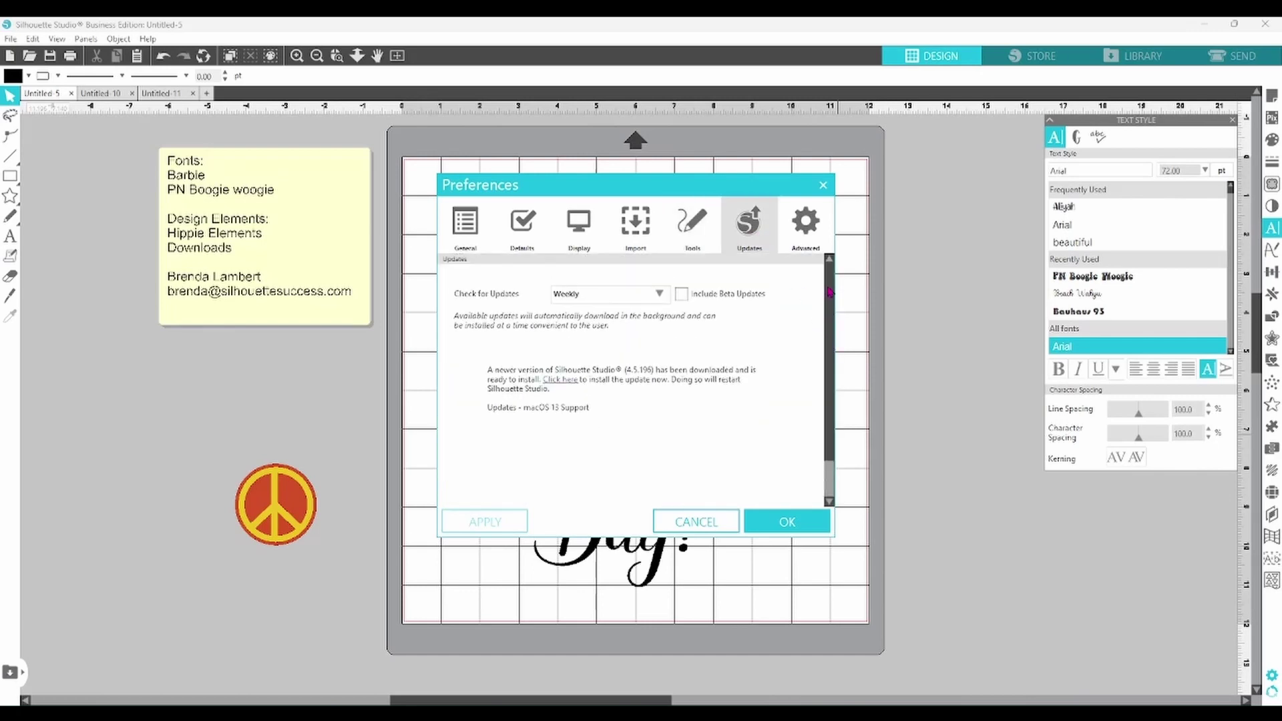
{"action": "left_click", "coordinate": [659, 294]}
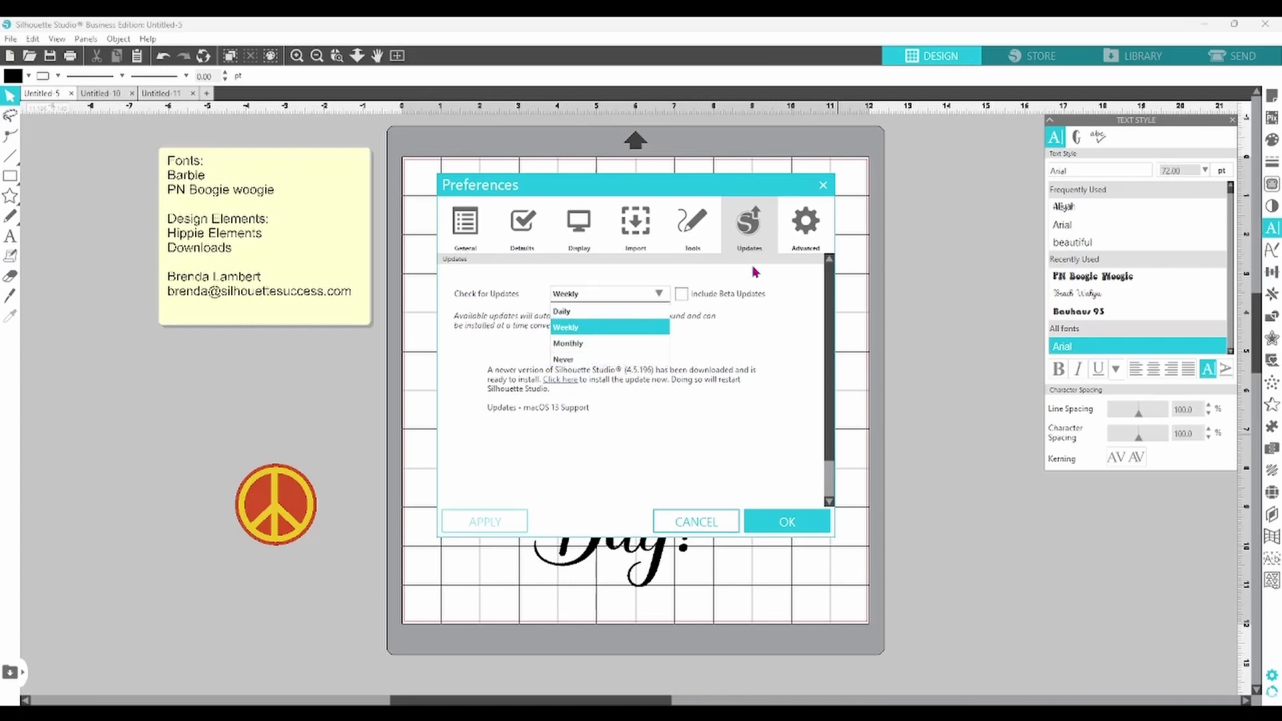
{"action": "left_click", "coordinate": [806, 230]}
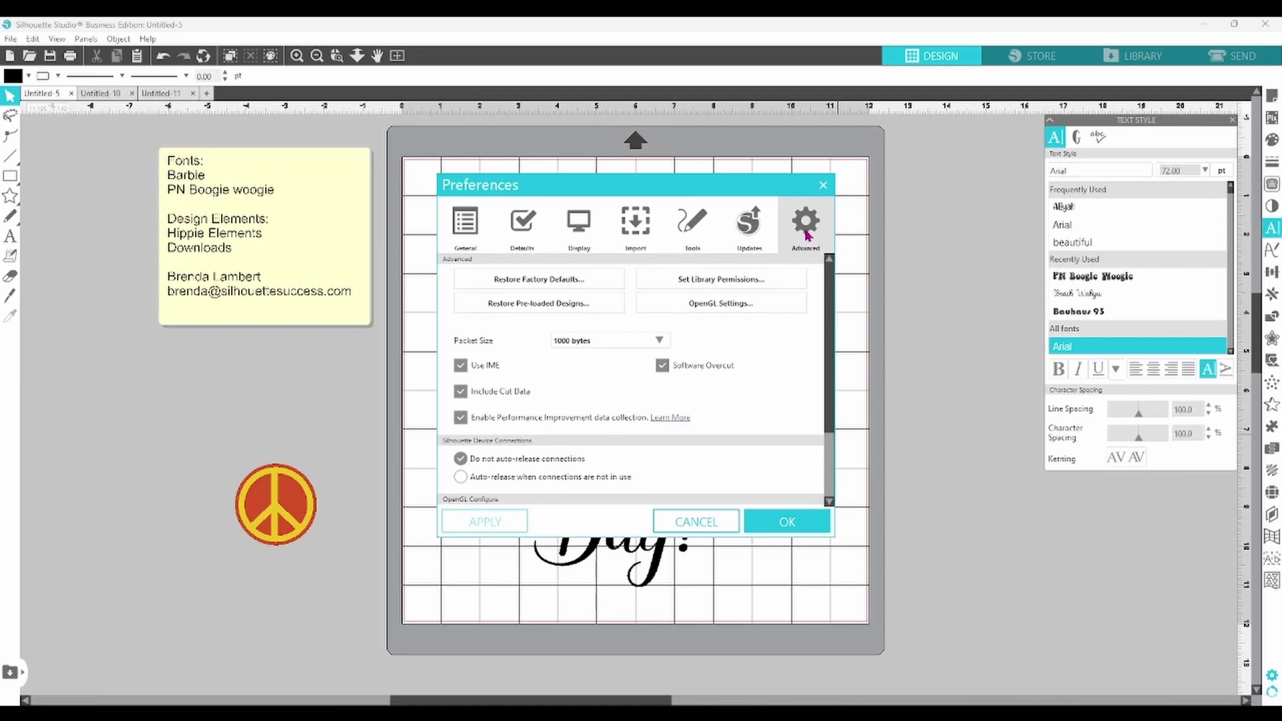
{"action": "left_click", "coordinate": [661, 342]}
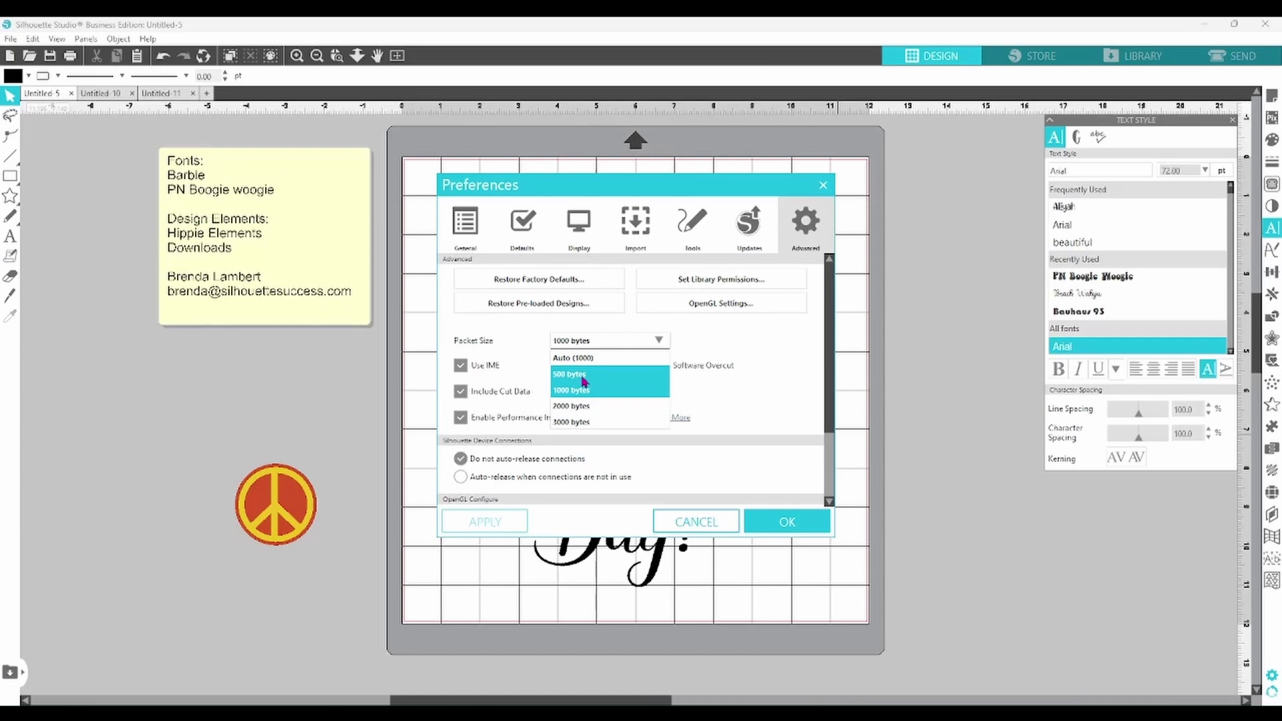
{"action": "left_click", "coordinate": [766, 387]}
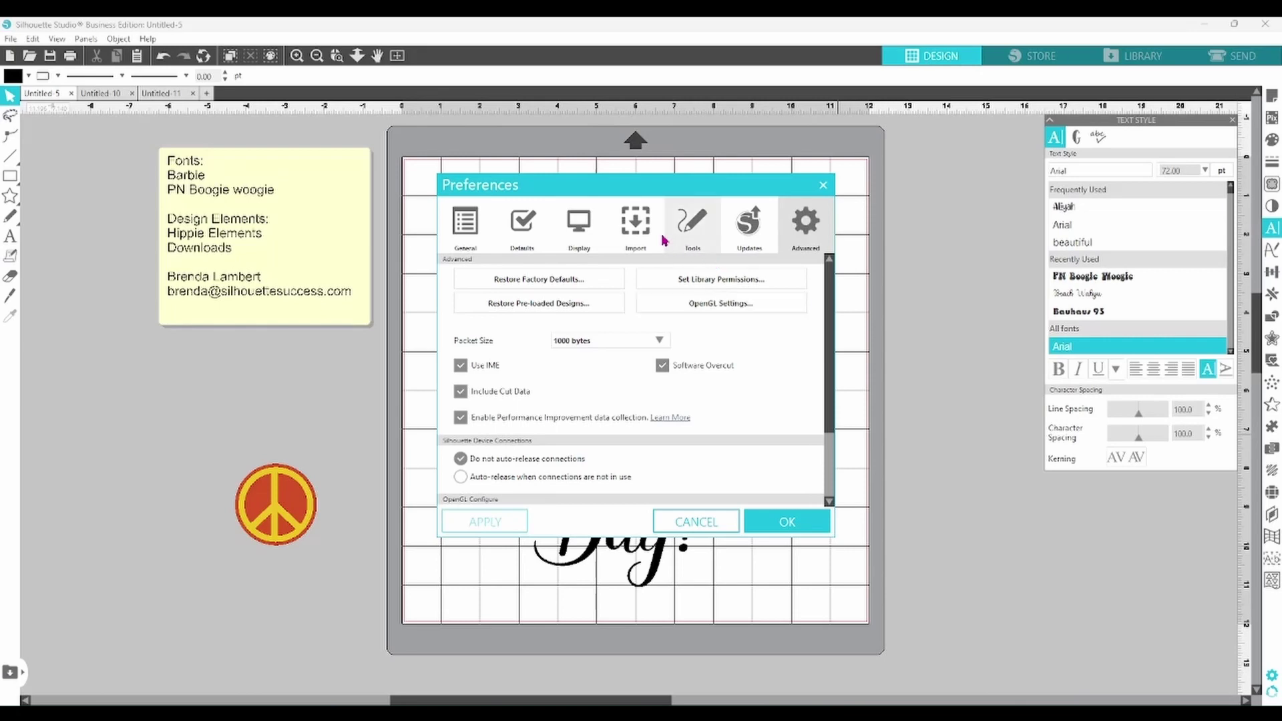
- Scroll through the Defaults preferences, then save and close Preferences with OK
{"action": "left_click", "coordinate": [527, 227]}
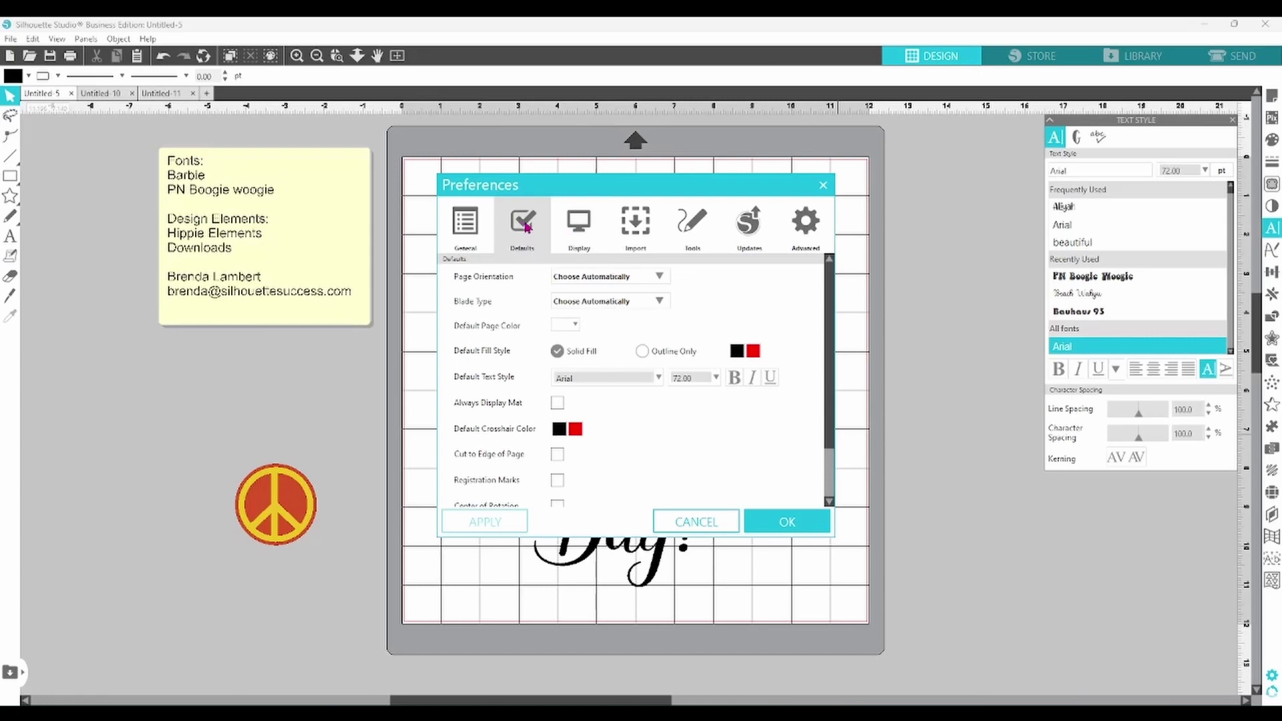
{"action": "scroll", "coordinate": [834, 467], "scroll_direction": "down", "scroll_amount": 2}
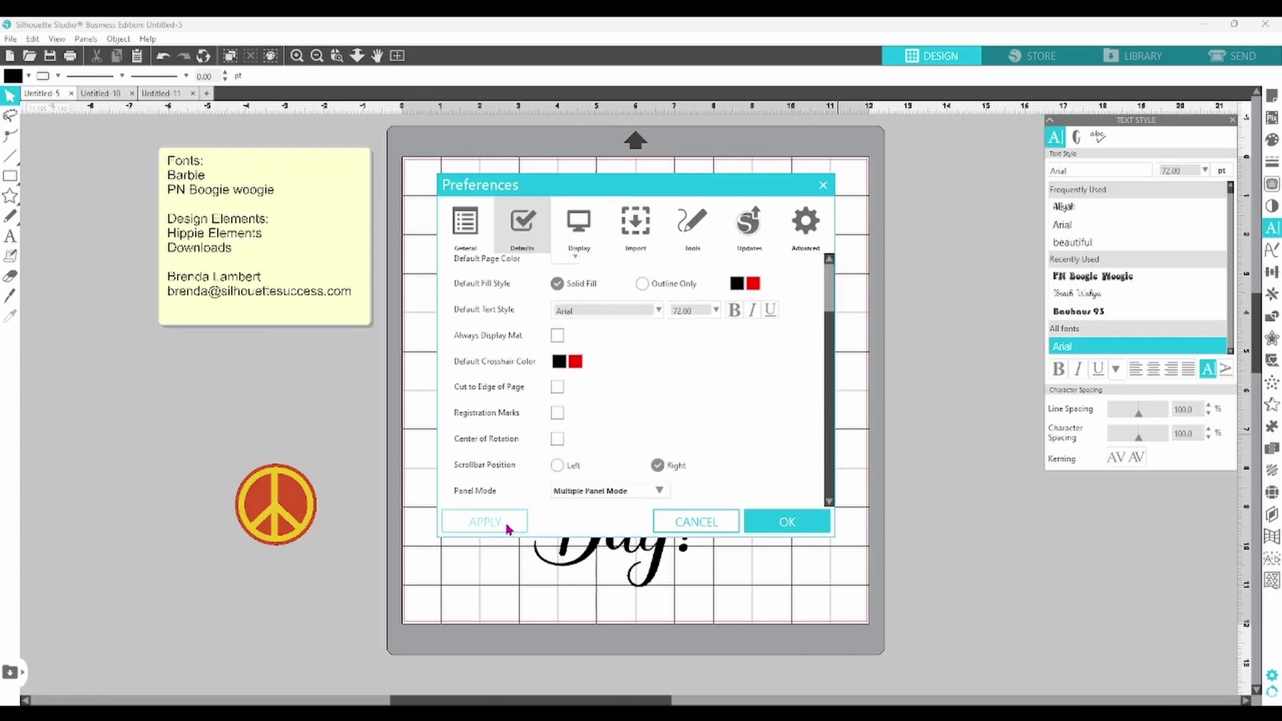
{"action": "left_click", "coordinate": [788, 522]}
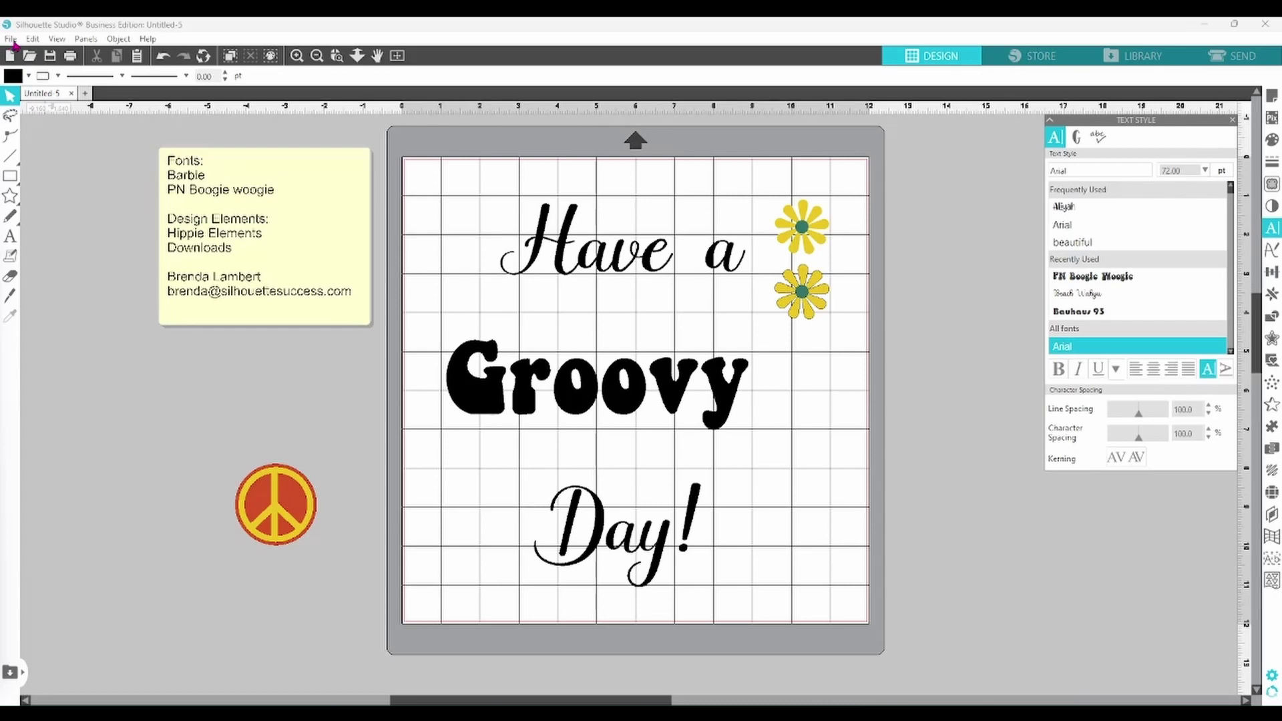
- Create a Card project from the New Project Wizard and close the Page Setup panel
{"action": "left_click", "coordinate": [12, 39]}
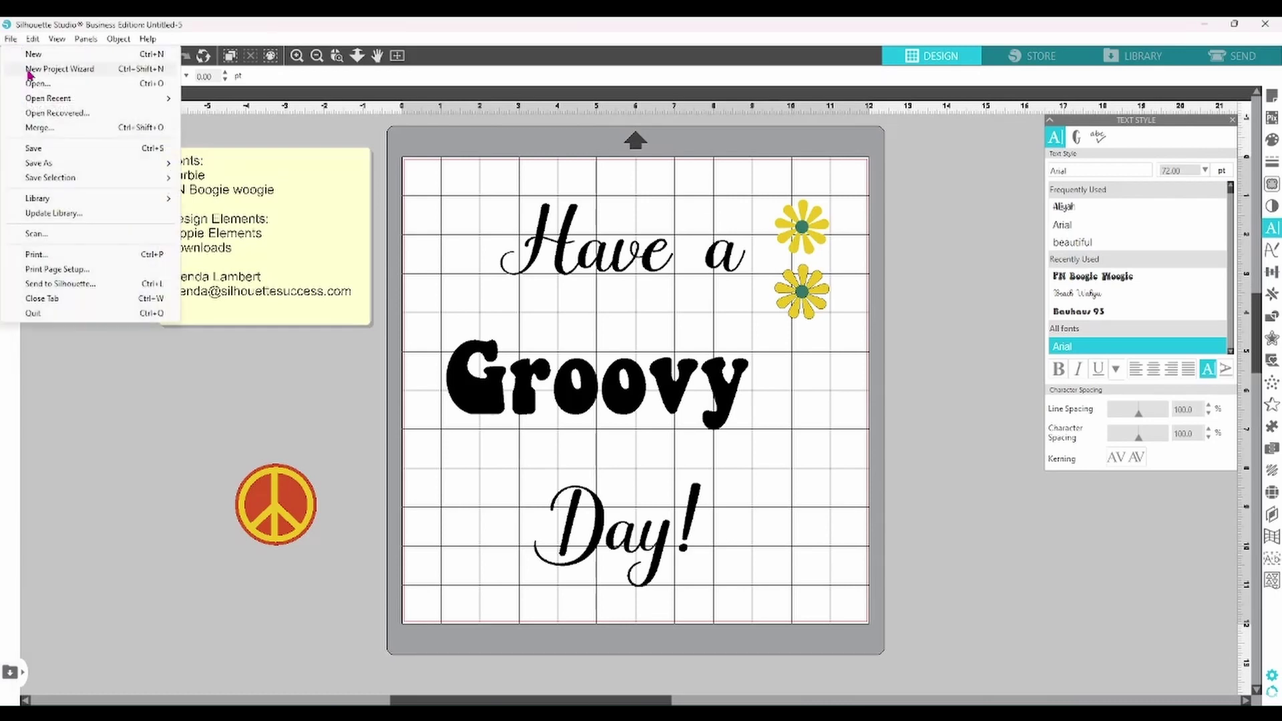
{"action": "left_click", "coordinate": [90, 76]}
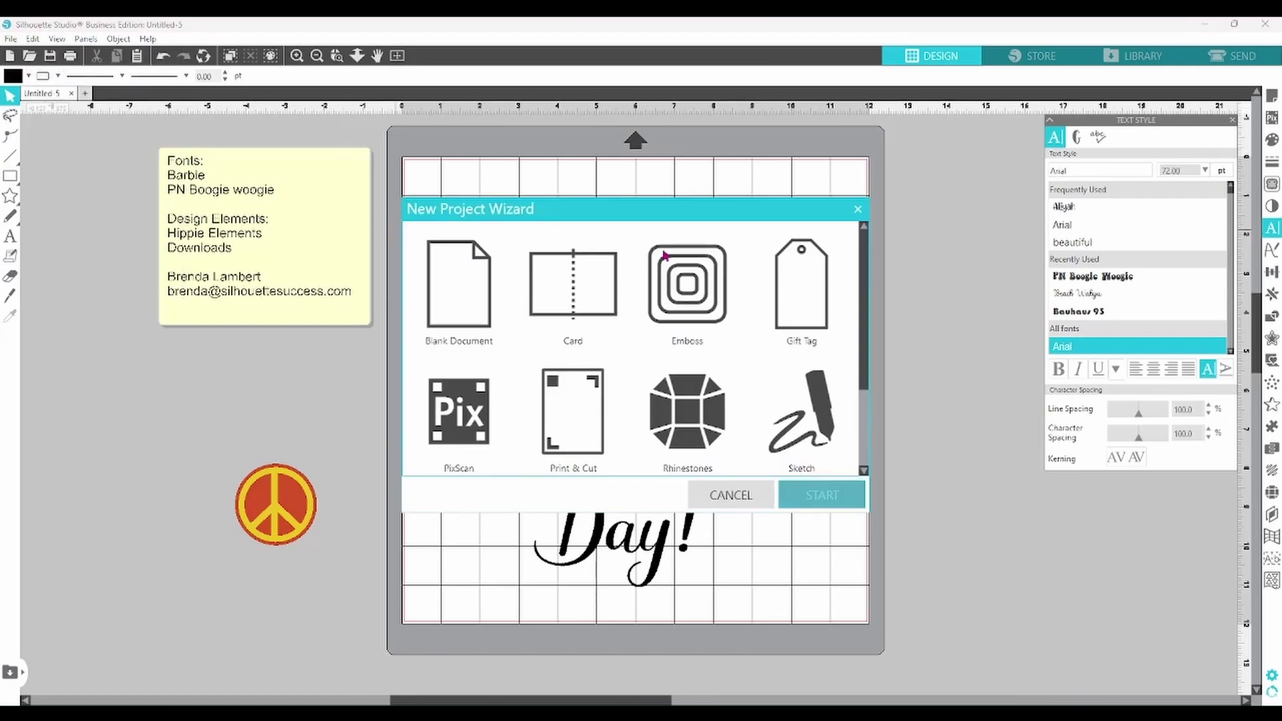
{"action": "left_click_drag", "start_coordinate": [867, 323], "coordinate": [875, 314]}
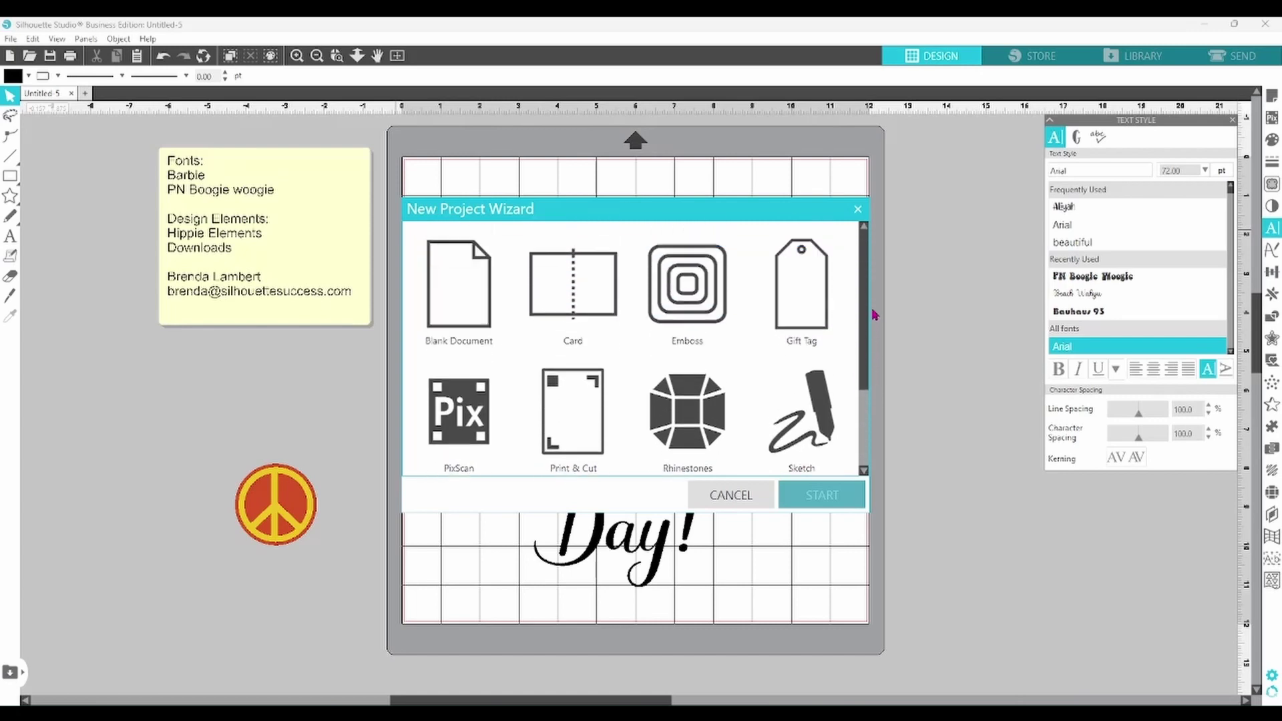
{"action": "left_click", "coordinate": [606, 287]}
{"action": "left_click", "coordinate": [806, 495]}
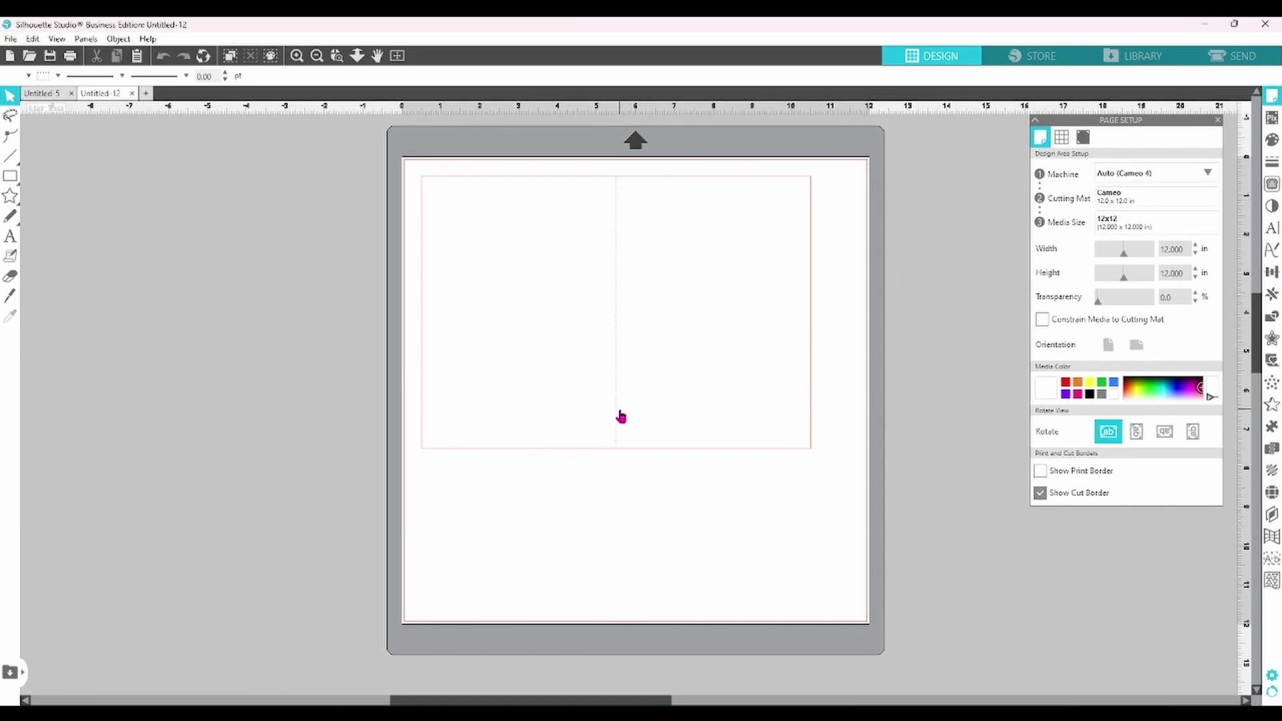
{"action": "left_click", "coordinate": [1218, 121]}
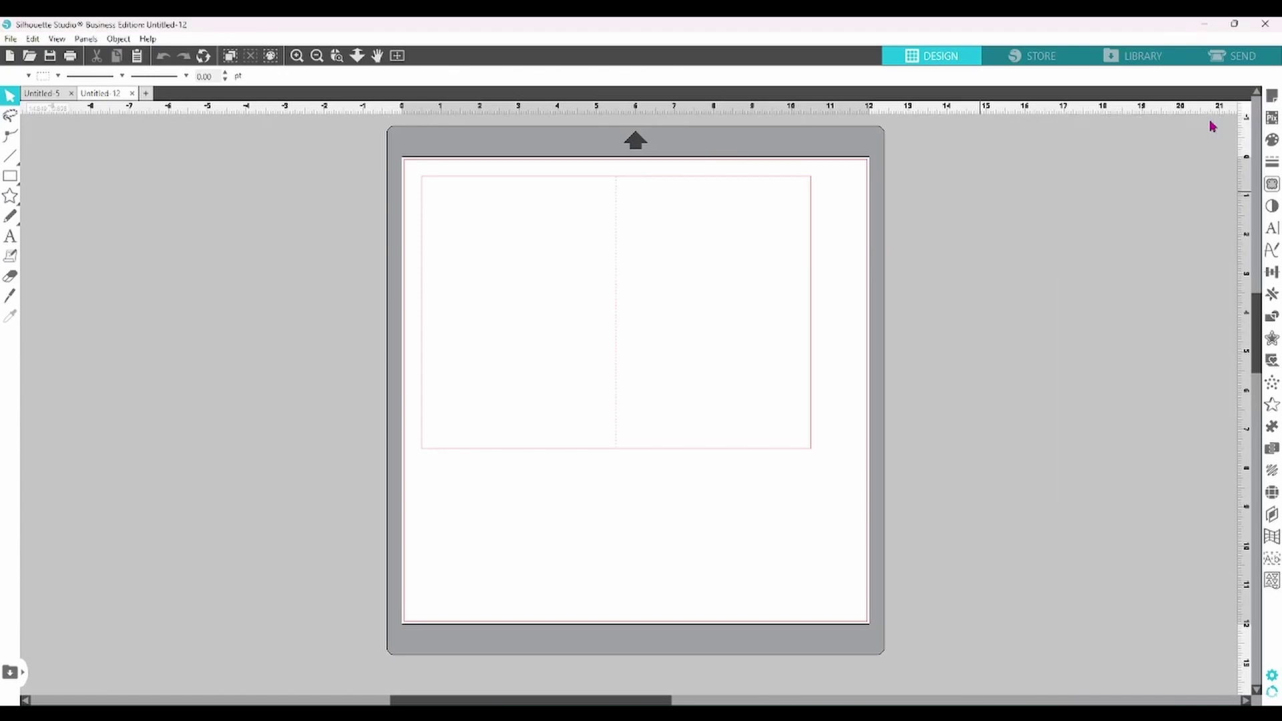
- Pick the Print & Cut template in the New Project Wizard and start it
{"action": "left_click", "coordinate": [11, 40]}
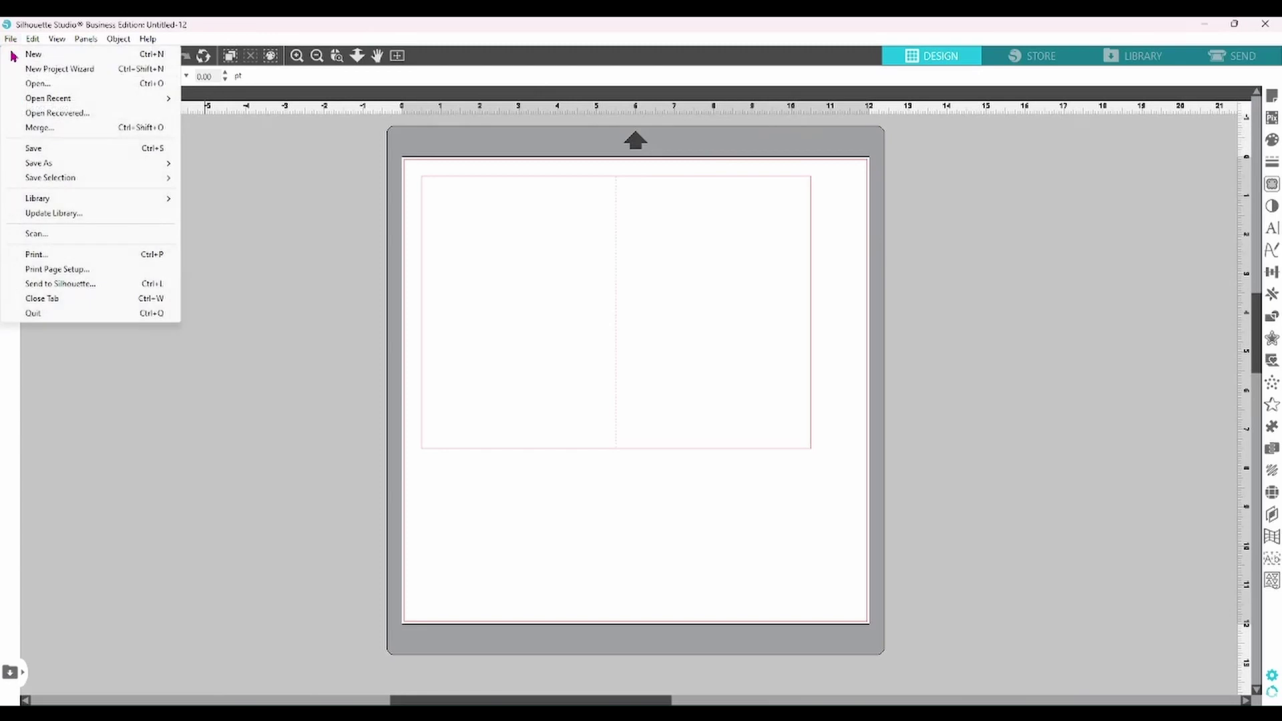
{"action": "left_click", "coordinate": [76, 72]}
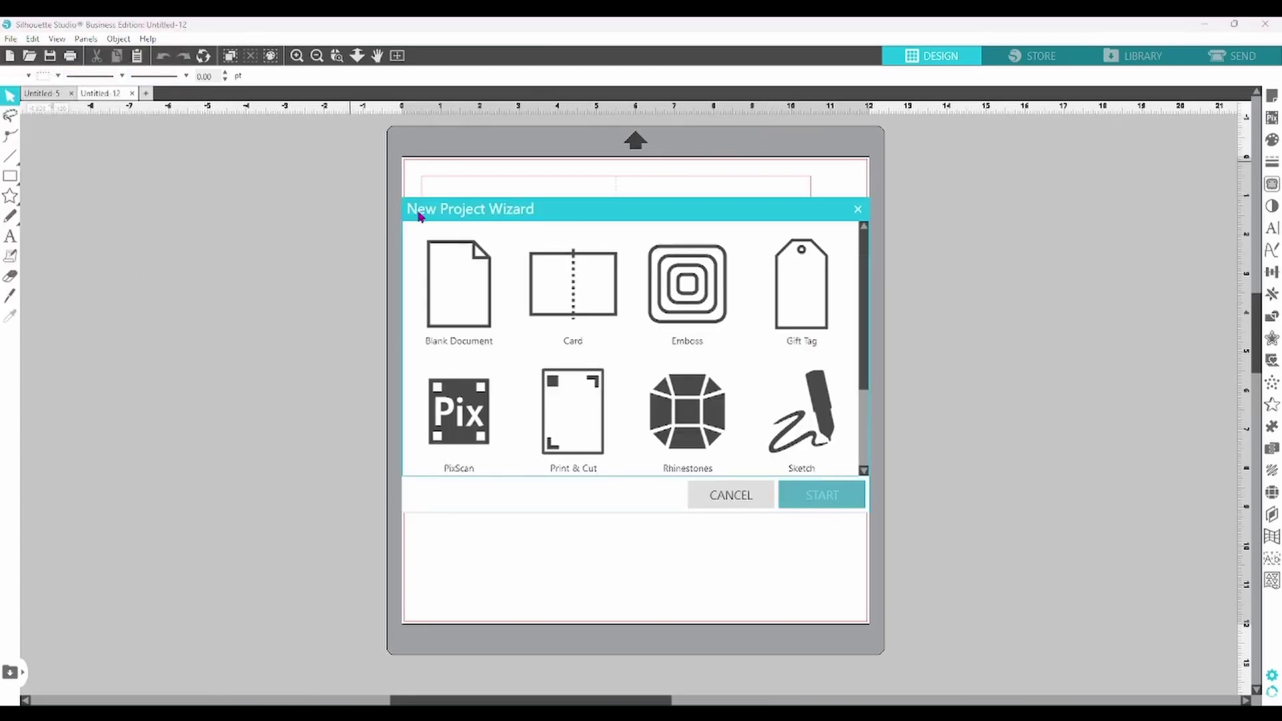
{"action": "left_click", "coordinate": [575, 422]}
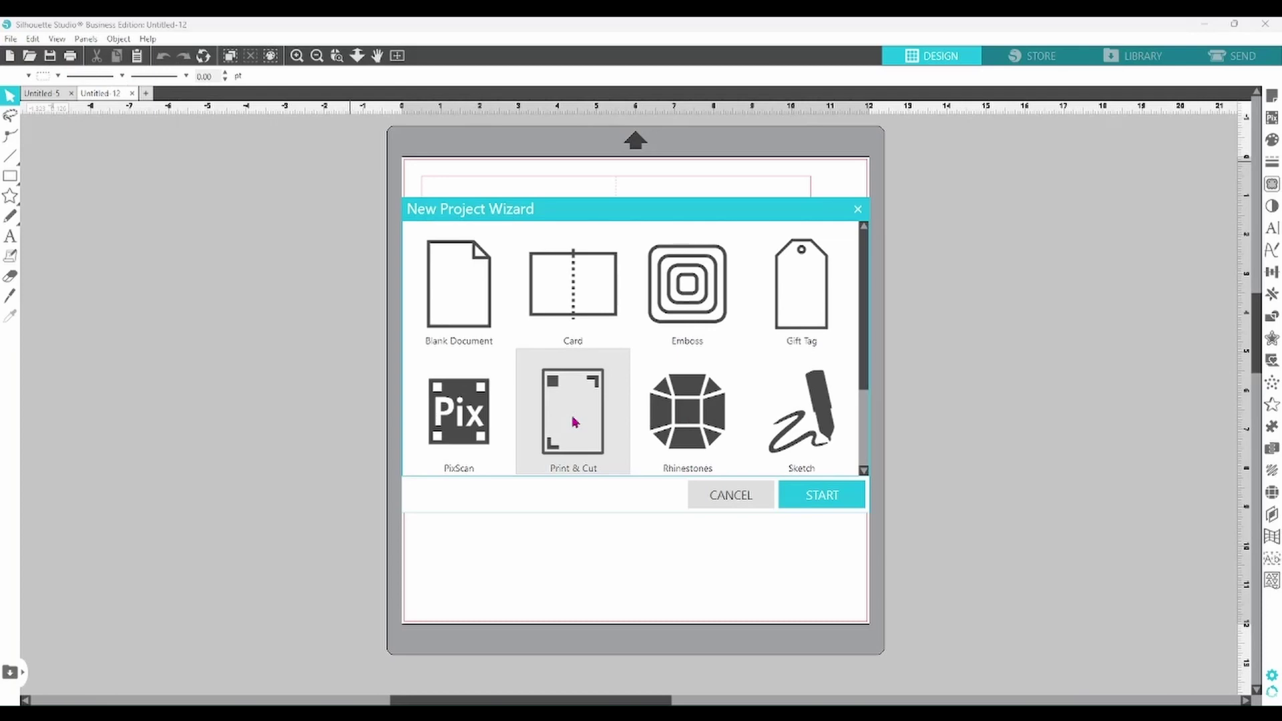
{"action": "left_click", "coordinate": [808, 502]}
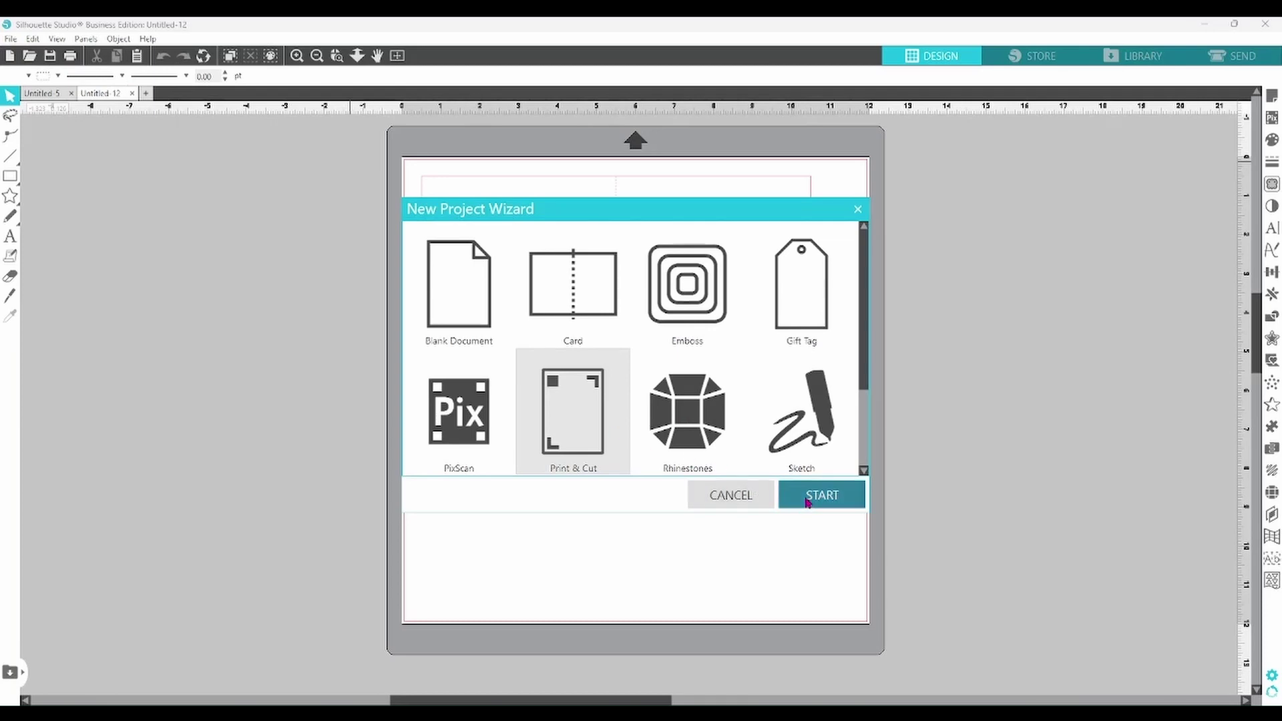